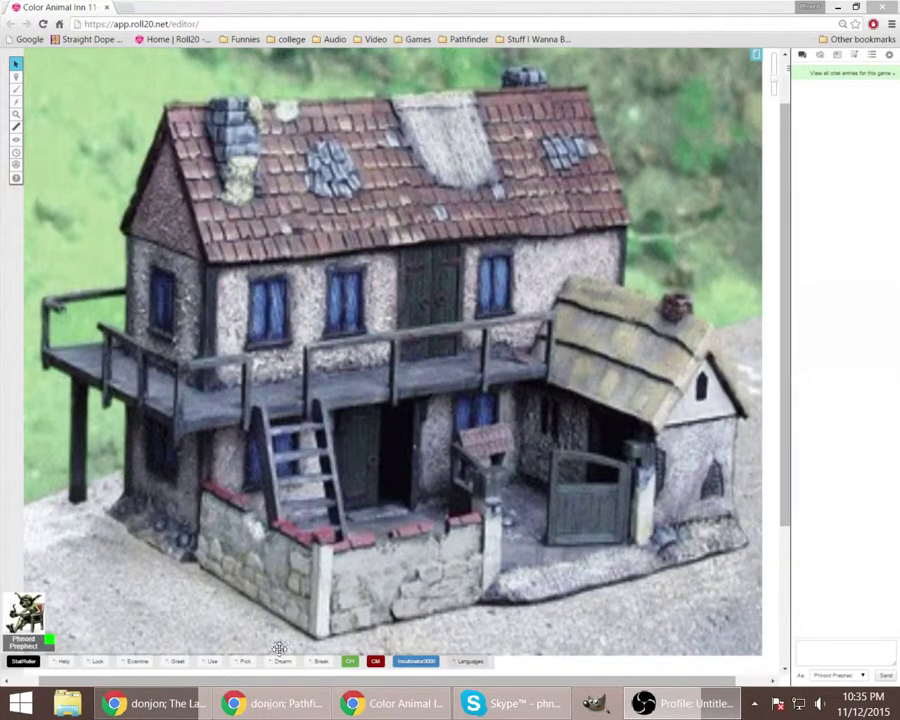
Step: Switch to the donjon Pathfinder dungeon generator and preview the Crosshatch, Slate and Sandstone map styles
click(272, 712)
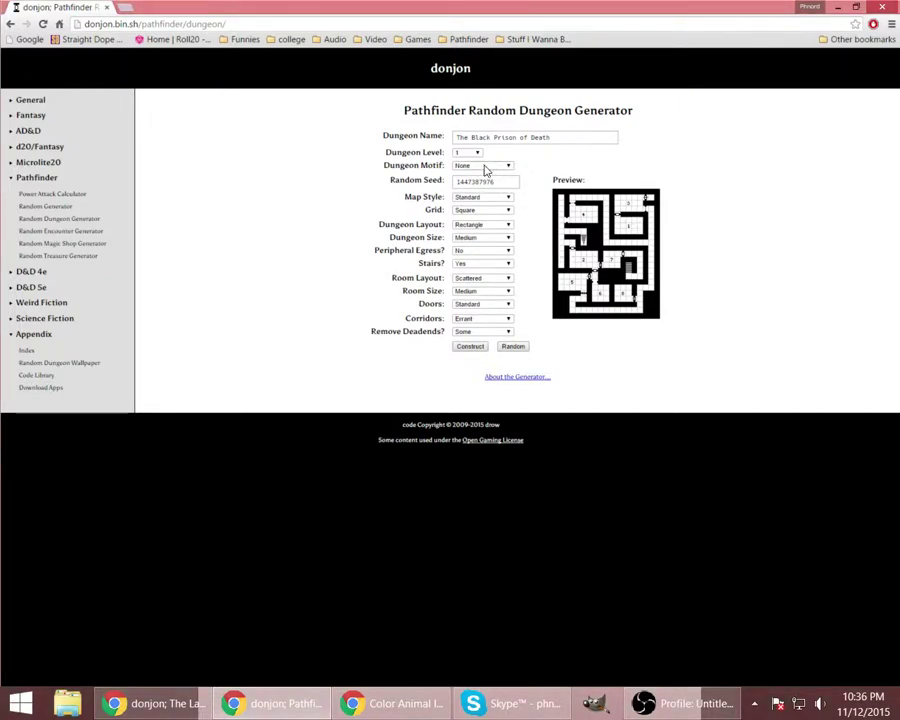
click(474, 198)
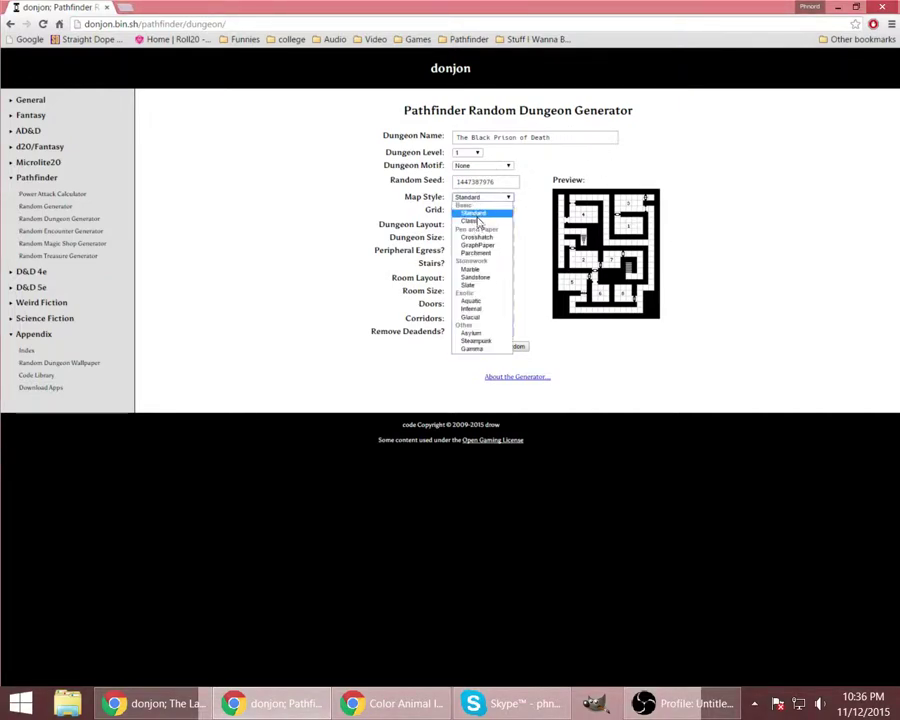
click(478, 240)
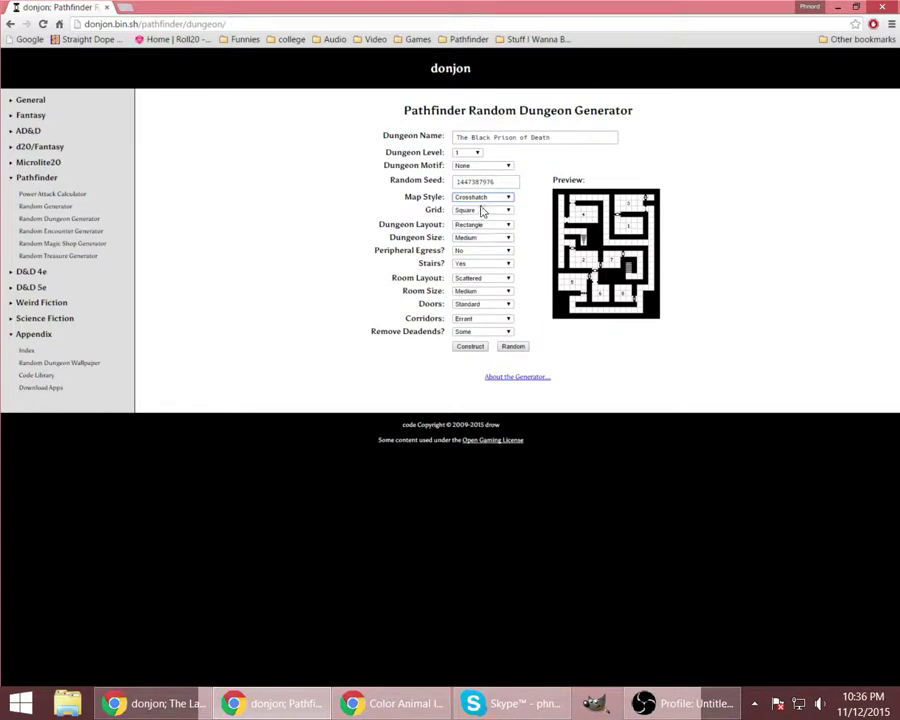
click(481, 199)
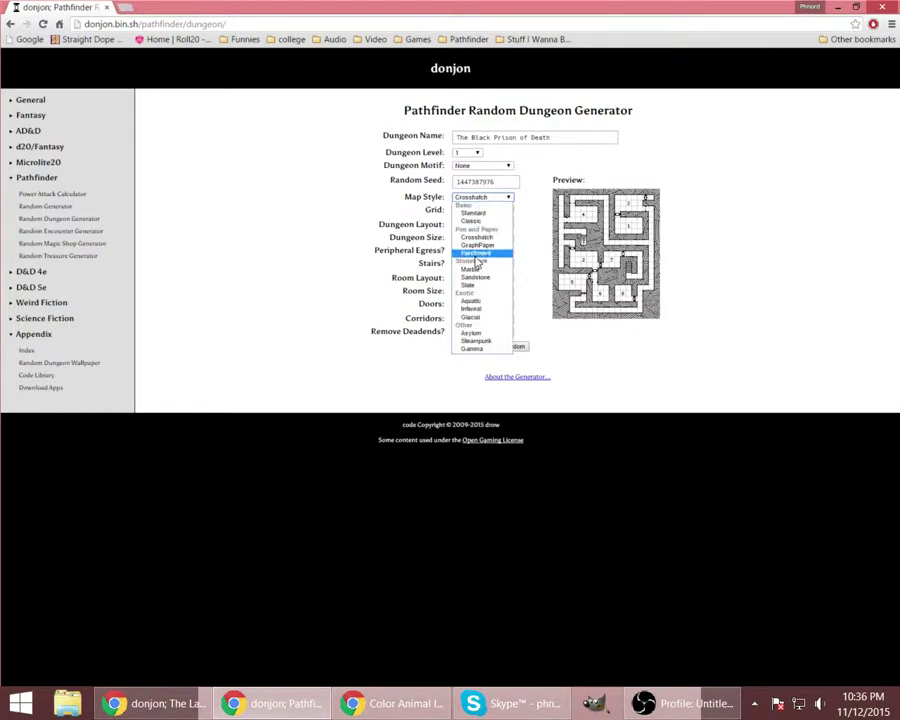
click(466, 286)
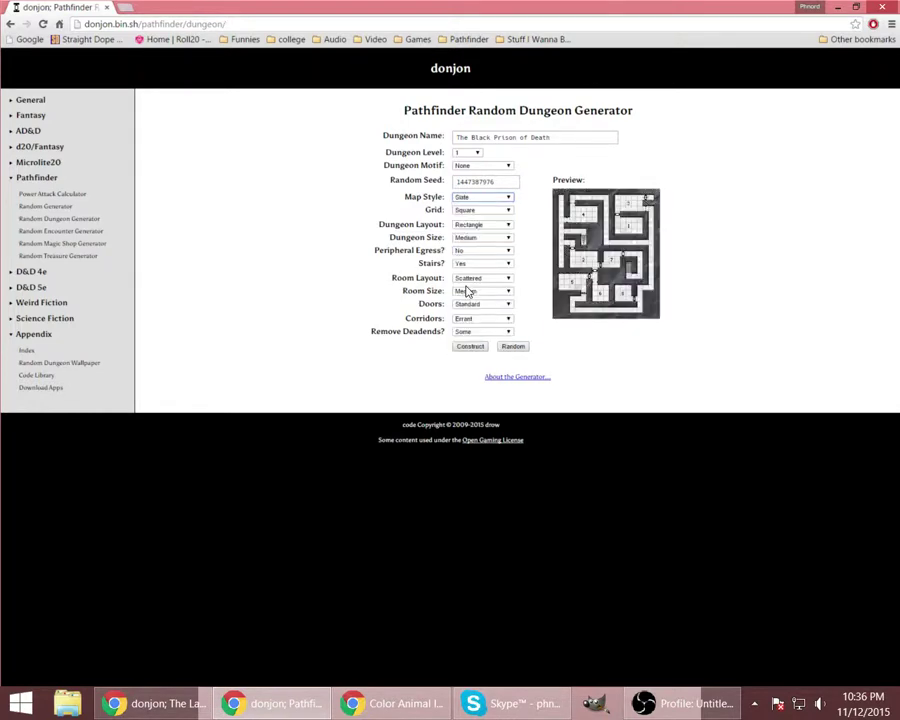
click(485, 204)
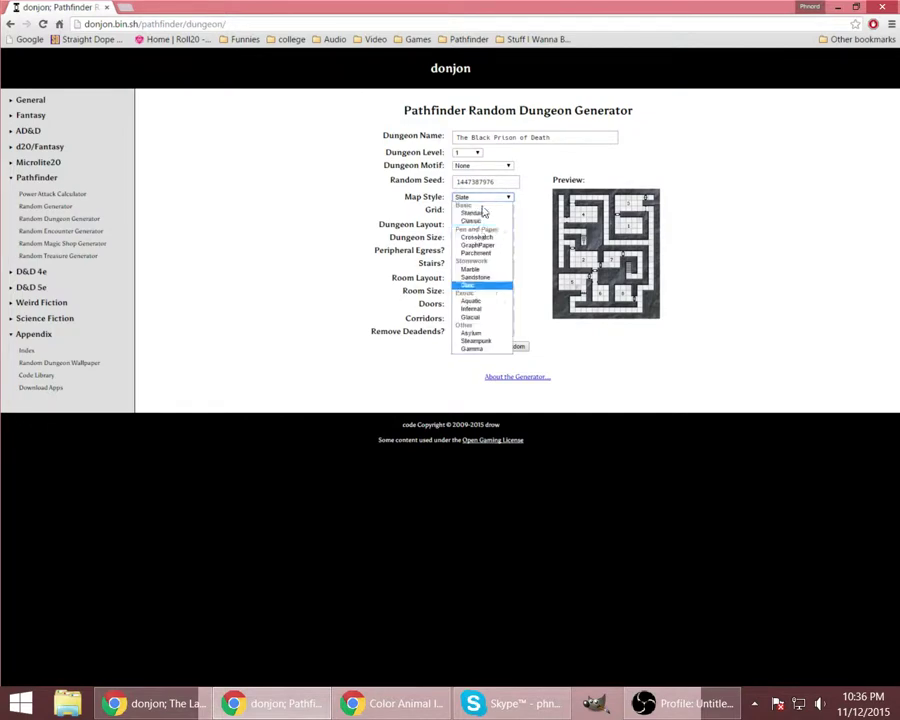
click(483, 274)
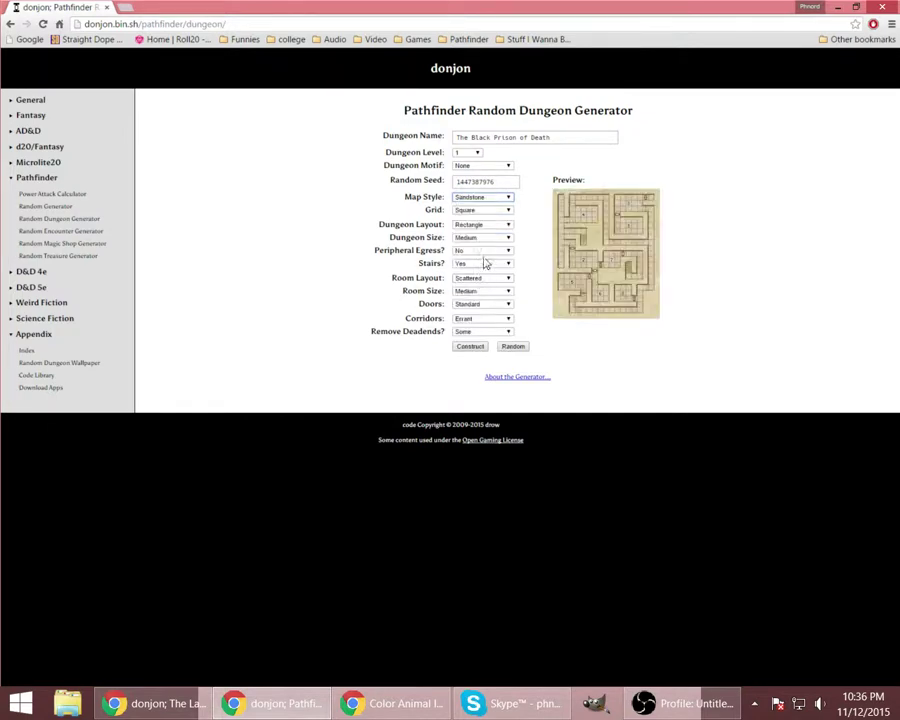
Step: Preview the Infernal and Steampunk map styles and set the map style back to Standard
click(478, 199)
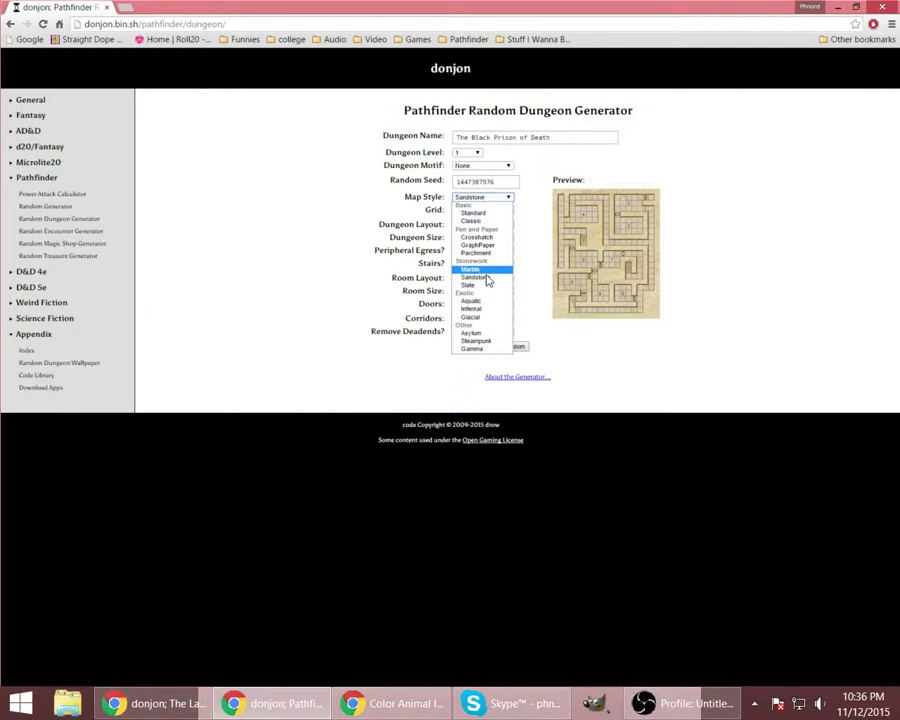
click(489, 311)
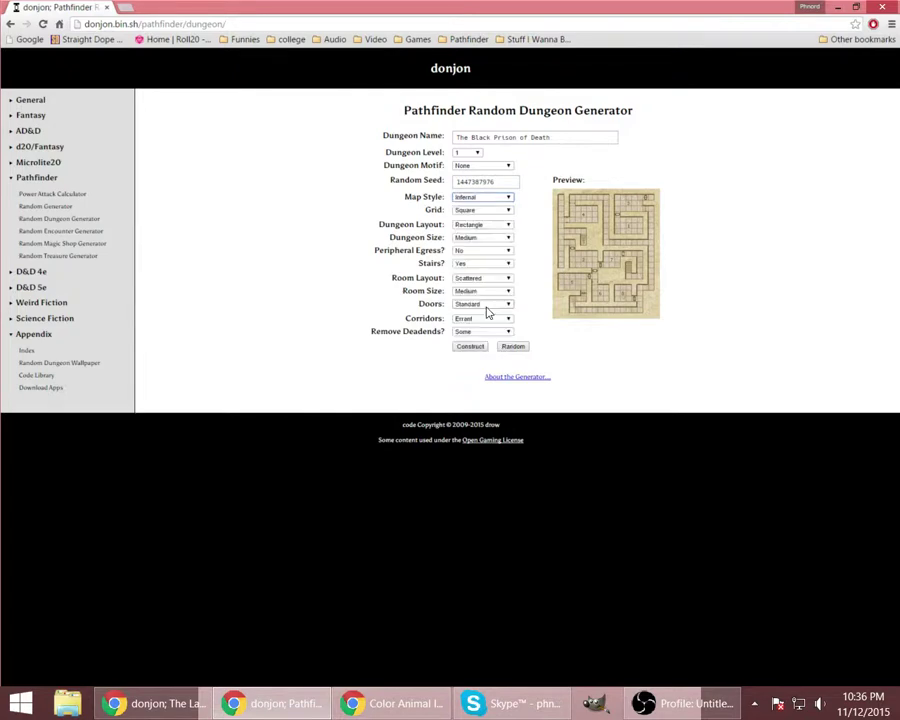
click(487, 203)
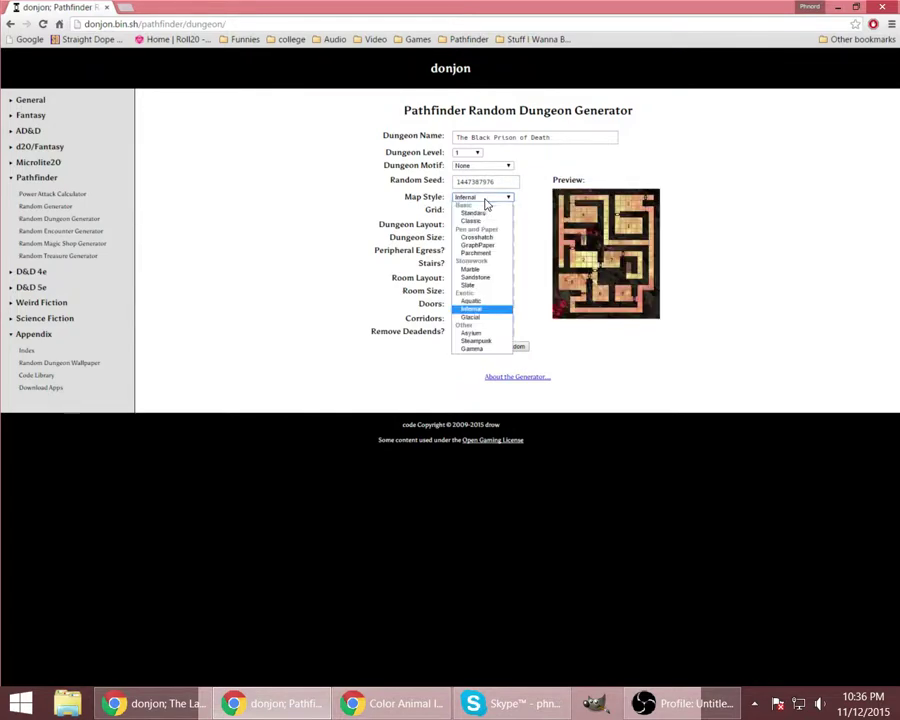
click(485, 342)
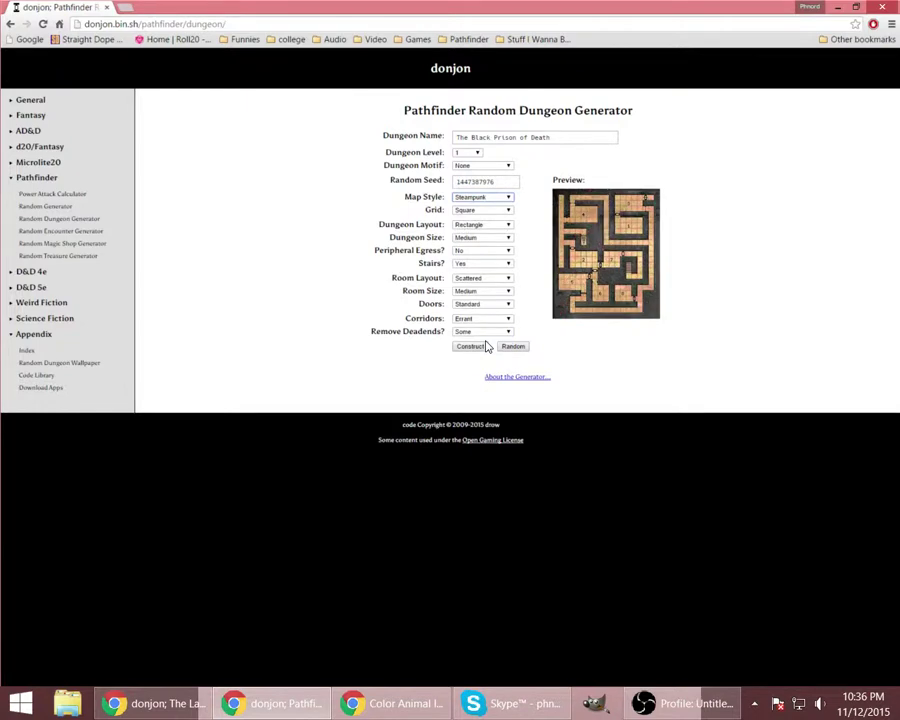
click(486, 201)
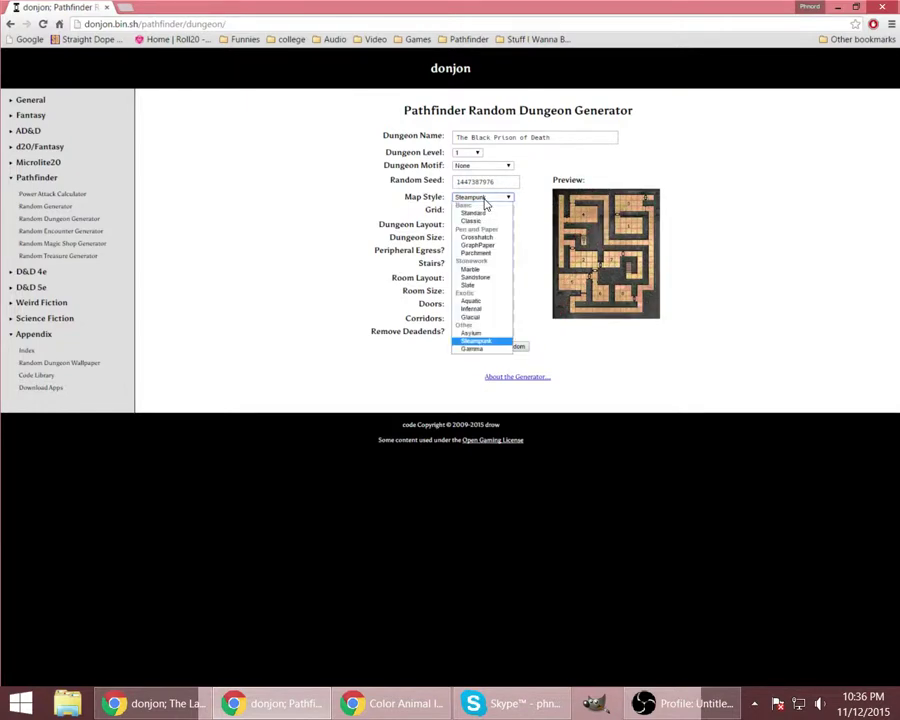
click(485, 214)
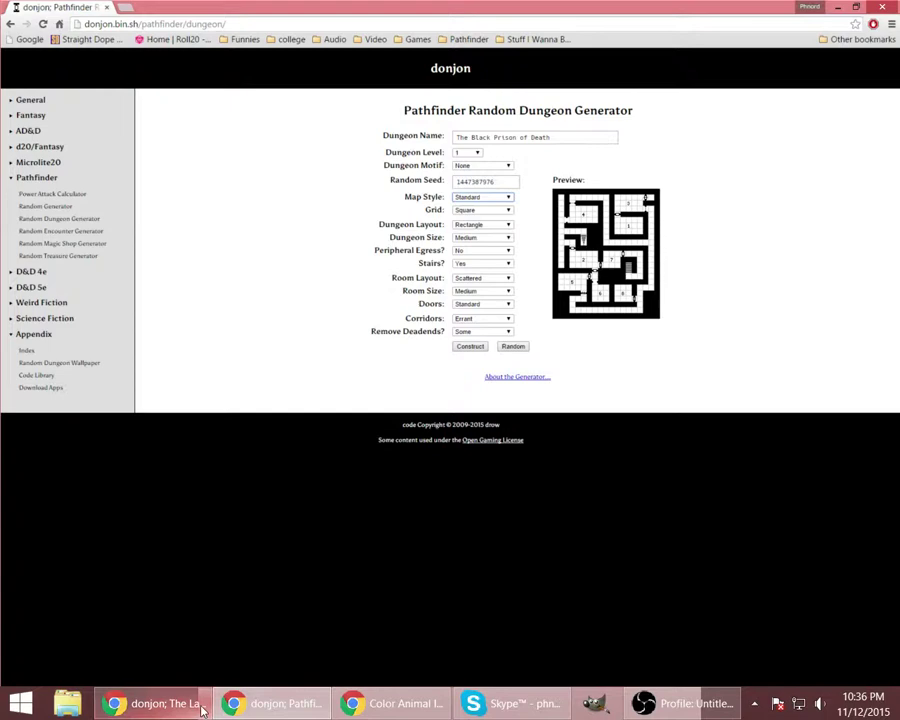
Step: Switch to the generated dungeon The Lair of Gloomy Necromancy and examine its map, including the entrance on the upper edge
mouse_move(140, 708)
click(170, 708)
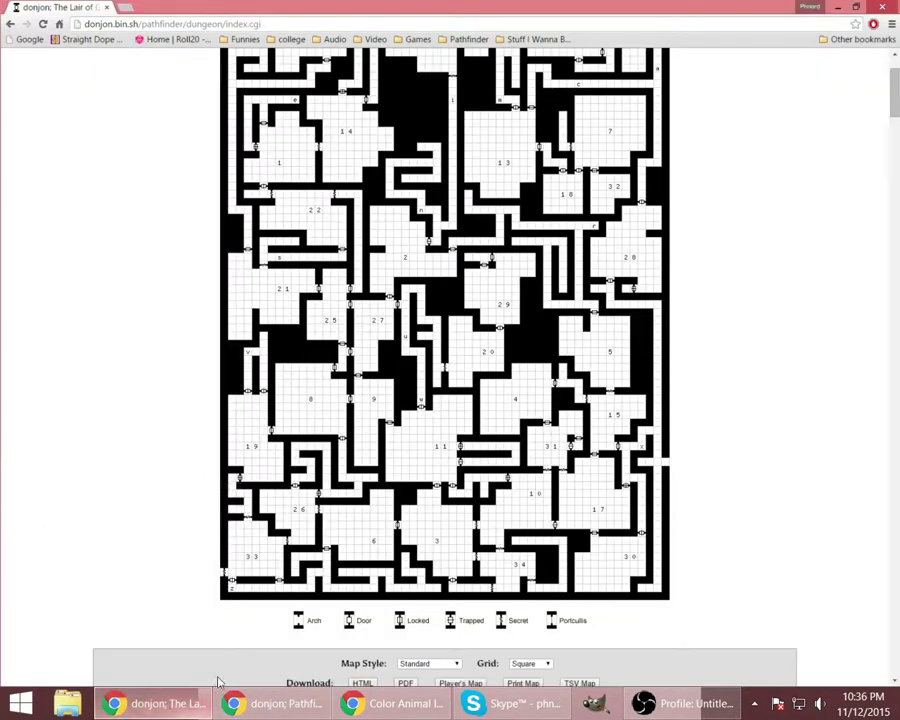
scroll(180, 395, up, 2)
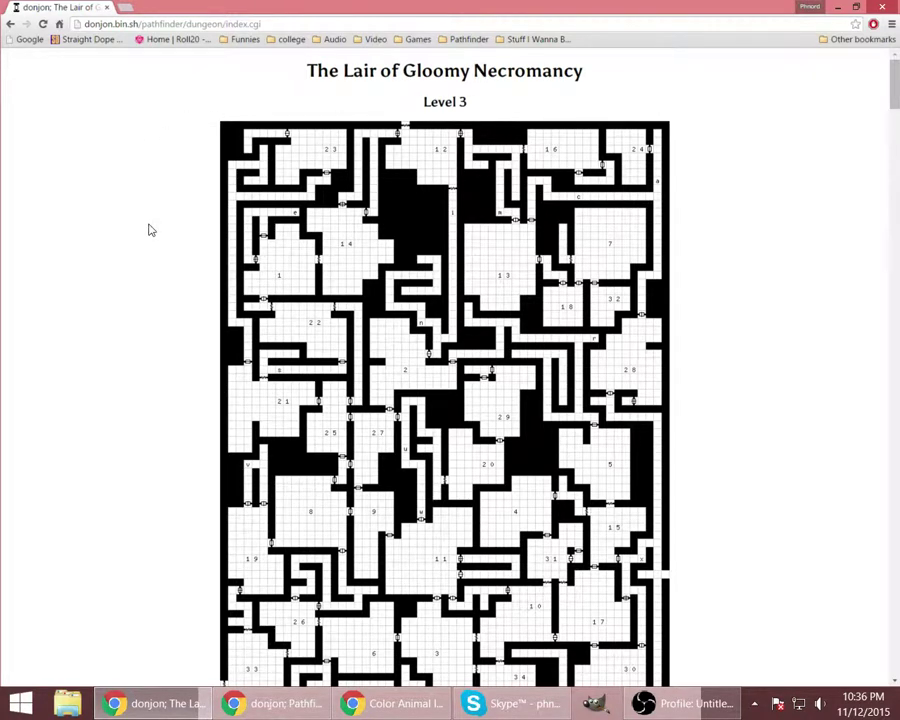
scroll(192, 221, down, 1)
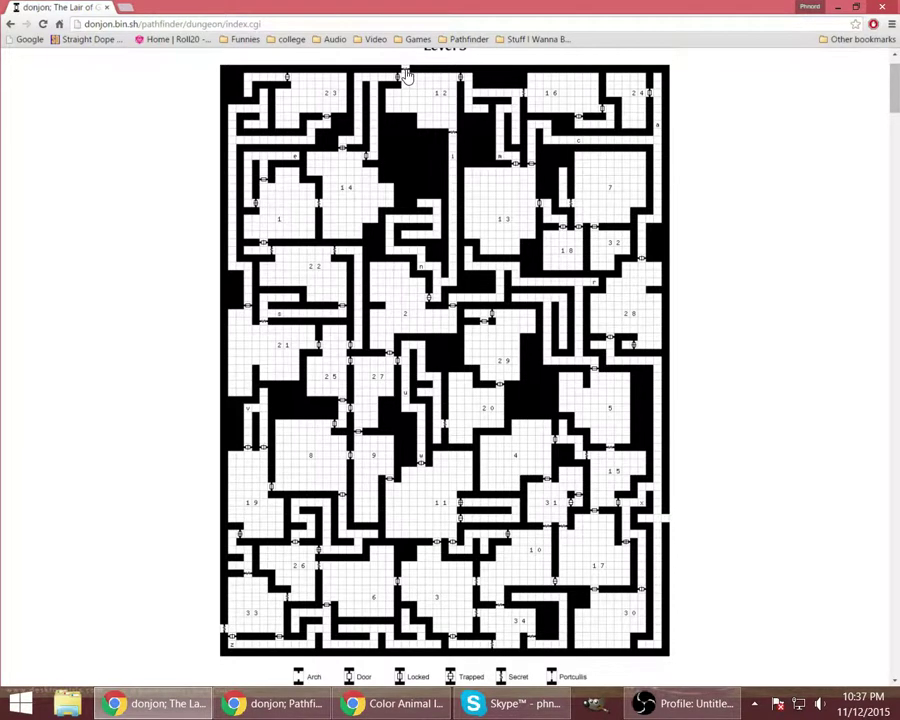
mouse_move(405, 77)
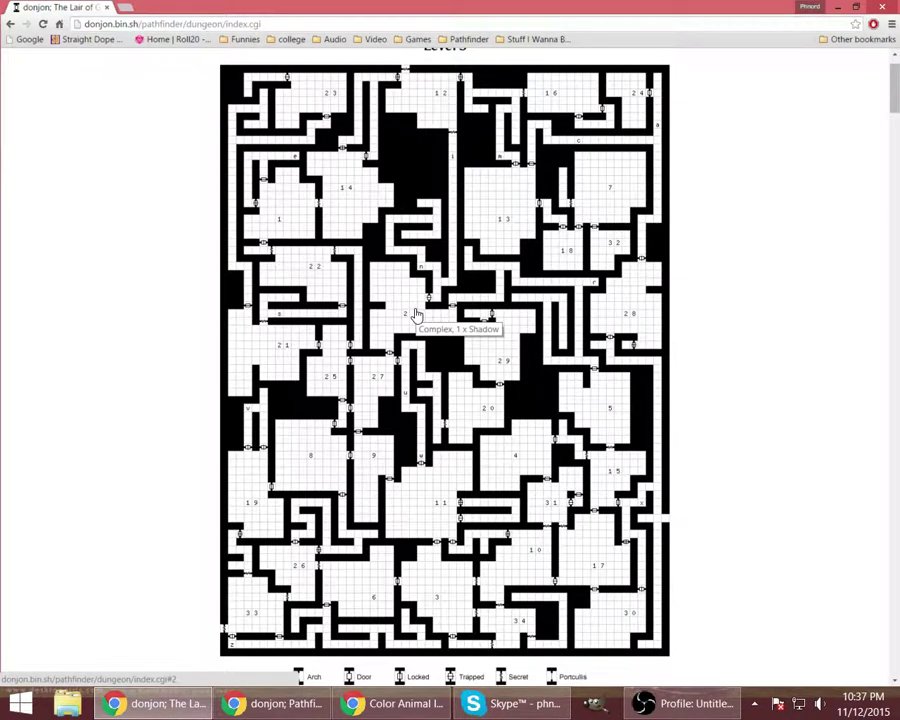
Step: Read the wandering monsters and the entries for the first rooms below the map, and return to the map
scroll(416, 313, down, 10)
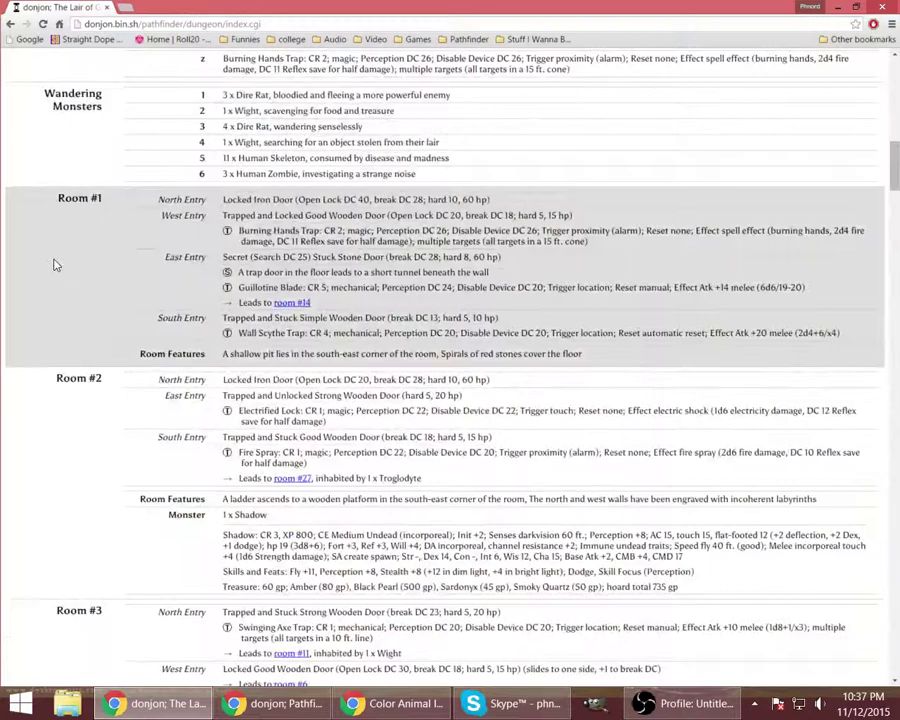
scroll(54, 262, down, 2)
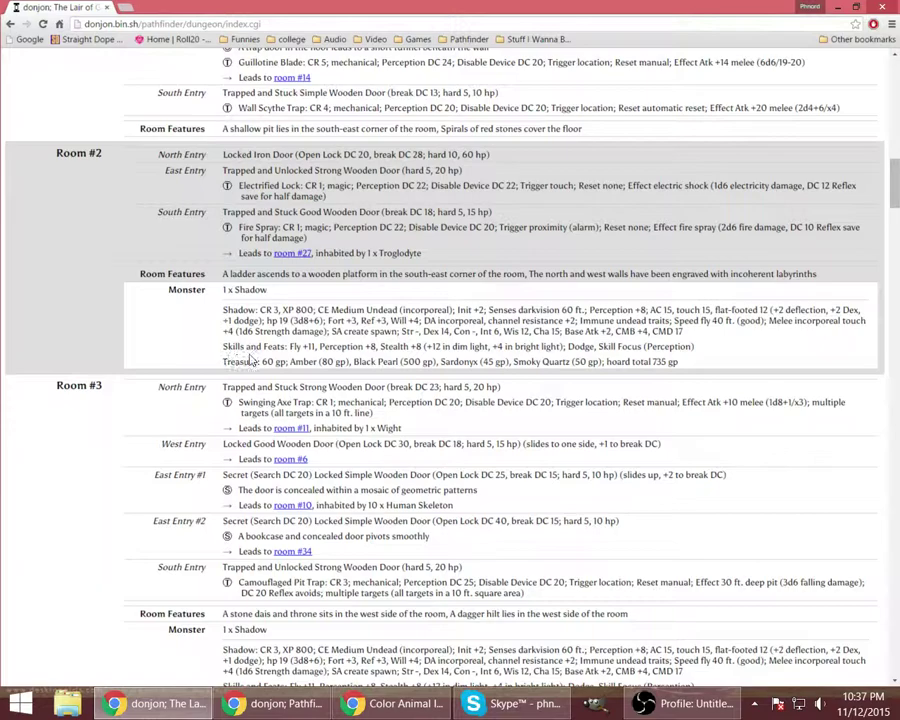
scroll(92, 300, up, 15)
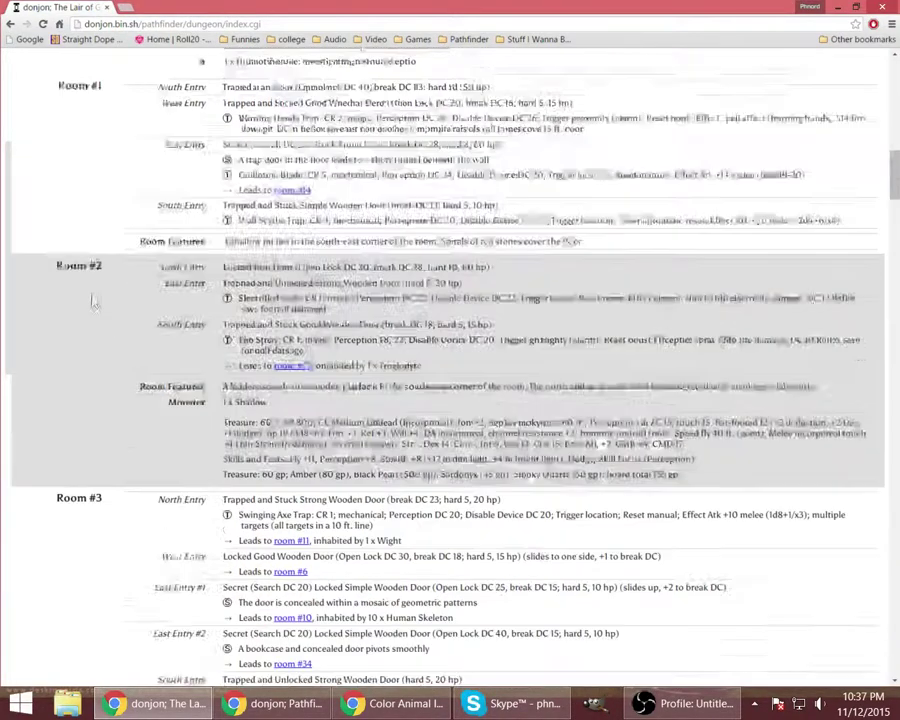
scroll(92, 266, up, 2)
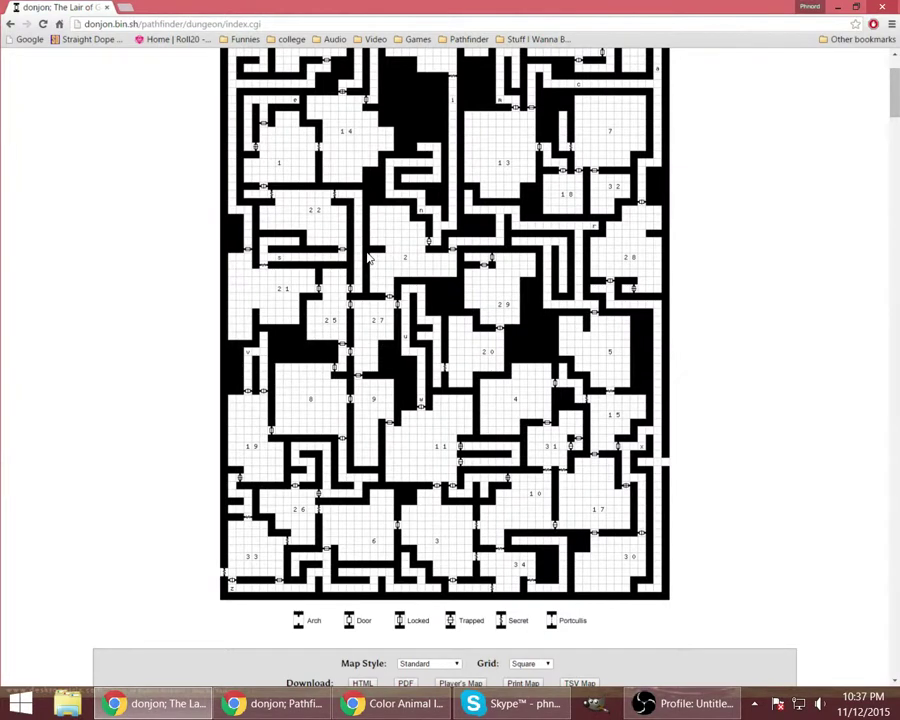
scroll(369, 258, up, 1)
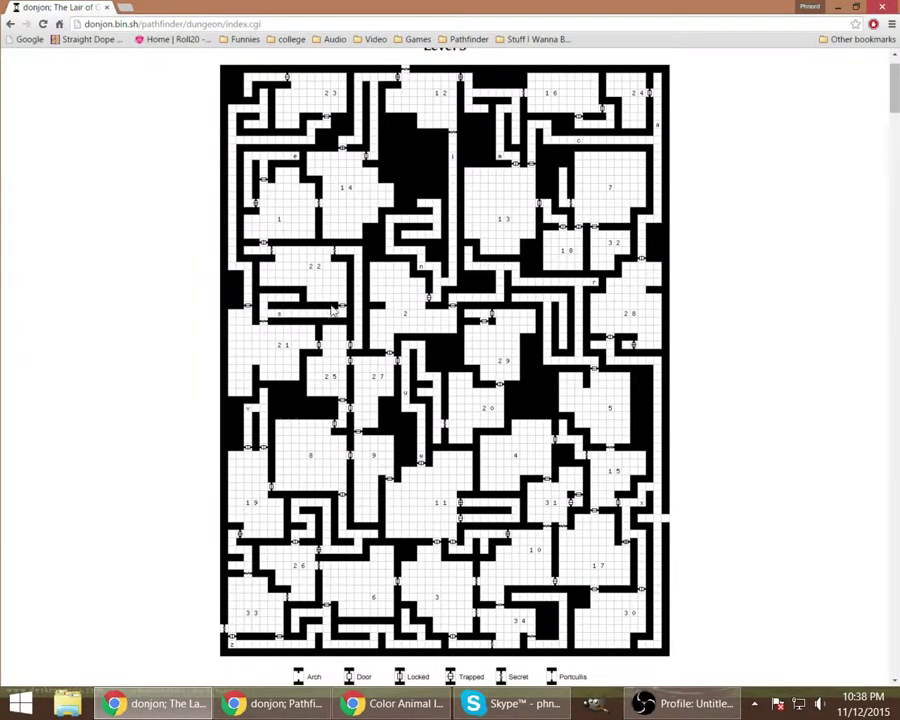
Step: Inspect room 2, the commands for saving the map image, and the Player's Map download option
mouse_move(394, 298)
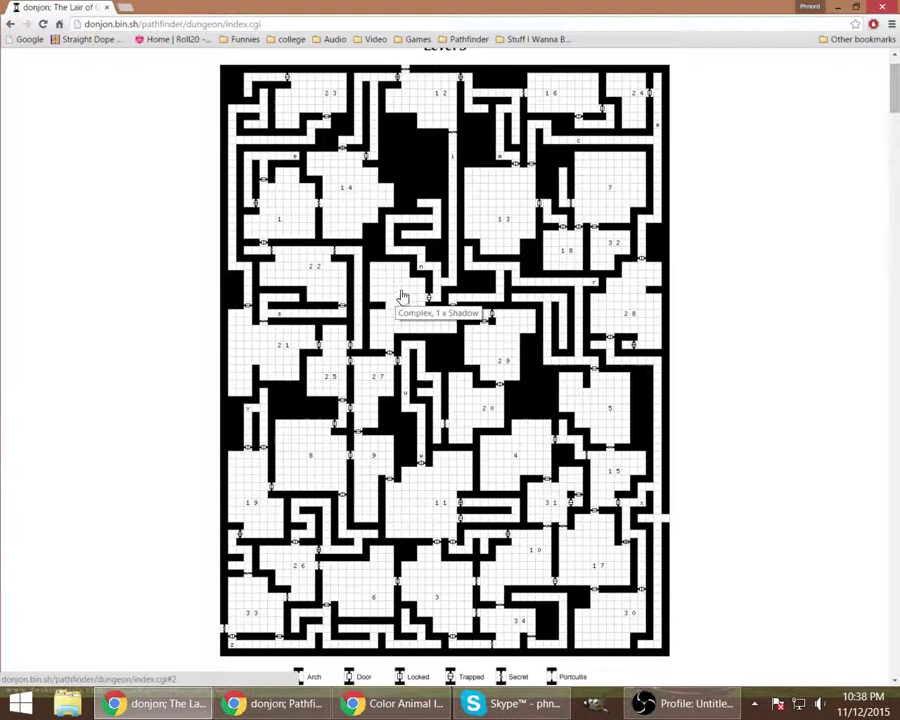
right_click(645, 397)
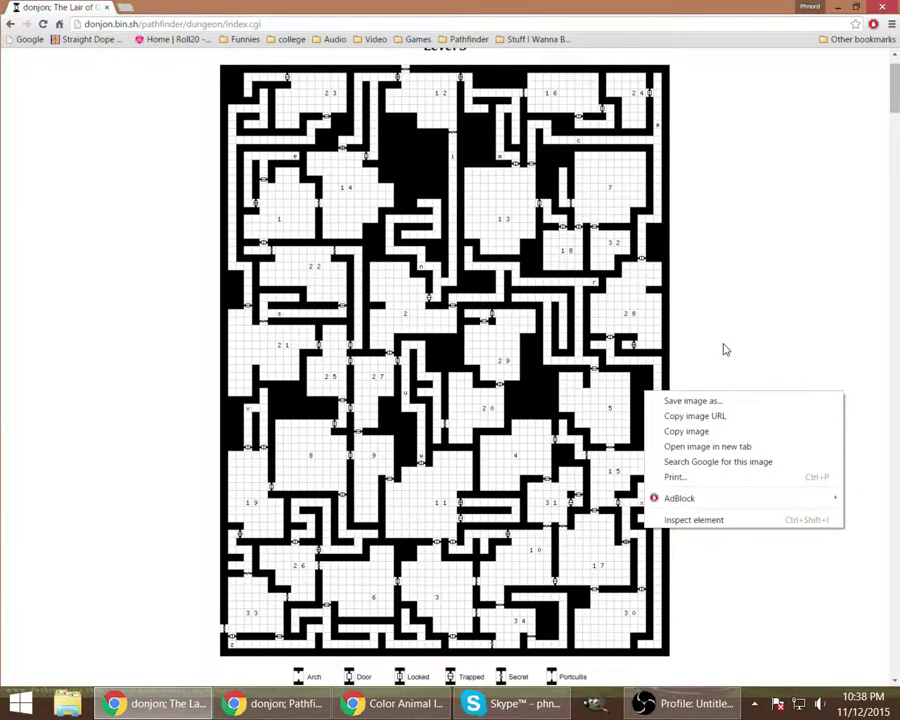
click(725, 349)
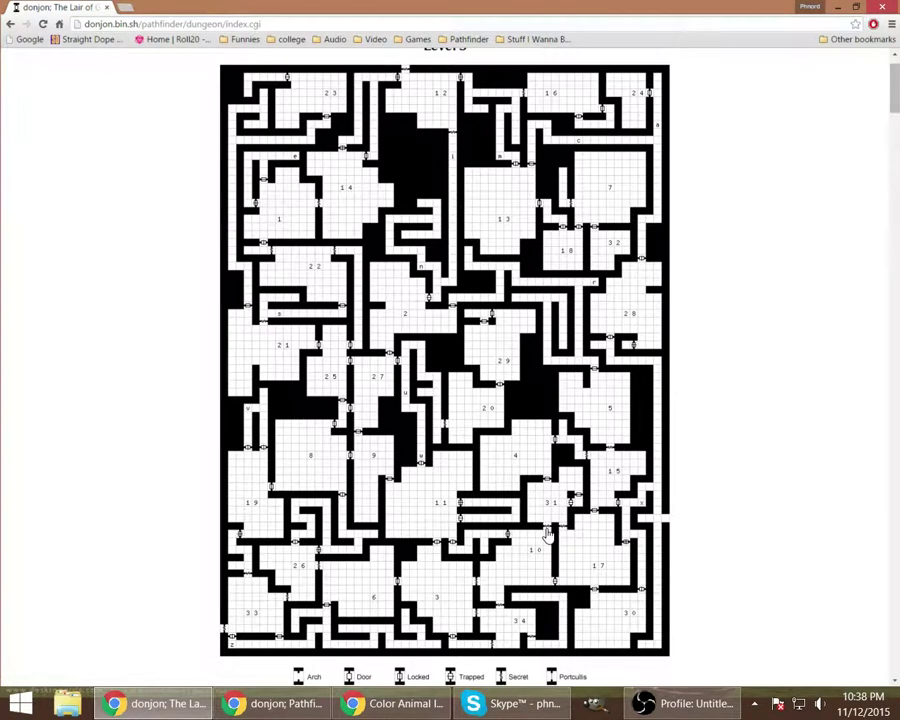
mouse_move(548, 536)
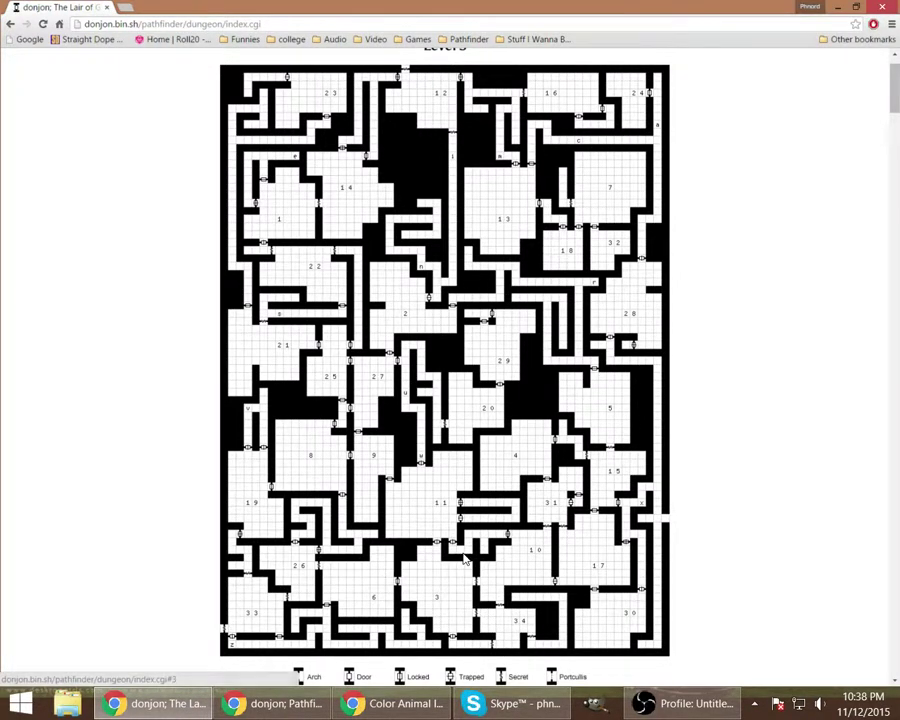
scroll(547, 390, down, 3)
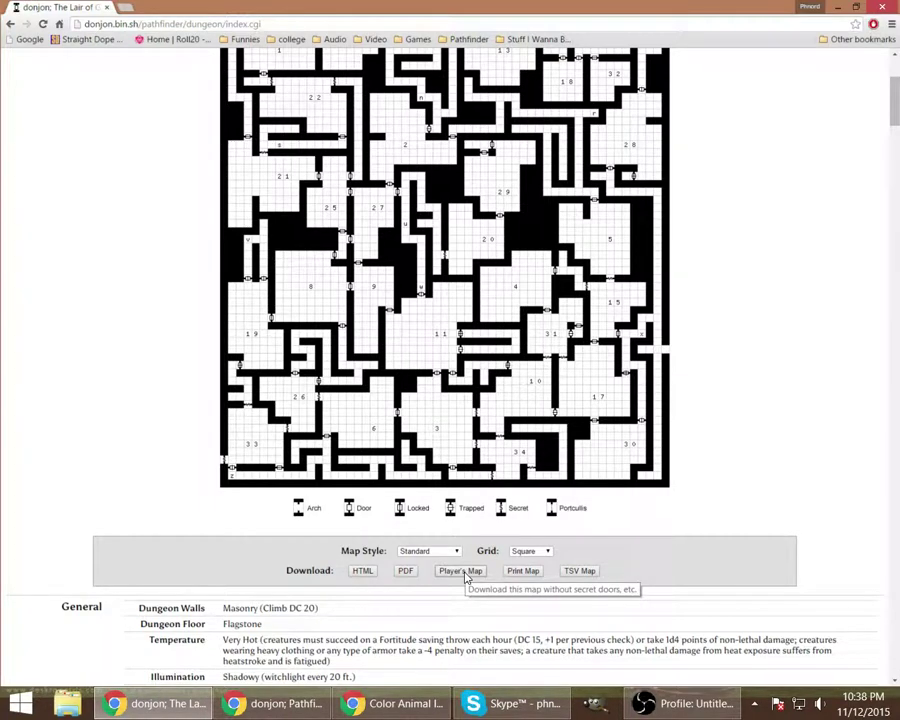
Step: Switch to the Roll20 game Color Animal Inn, show the art library and open Your Library
mouse_move(395, 706)
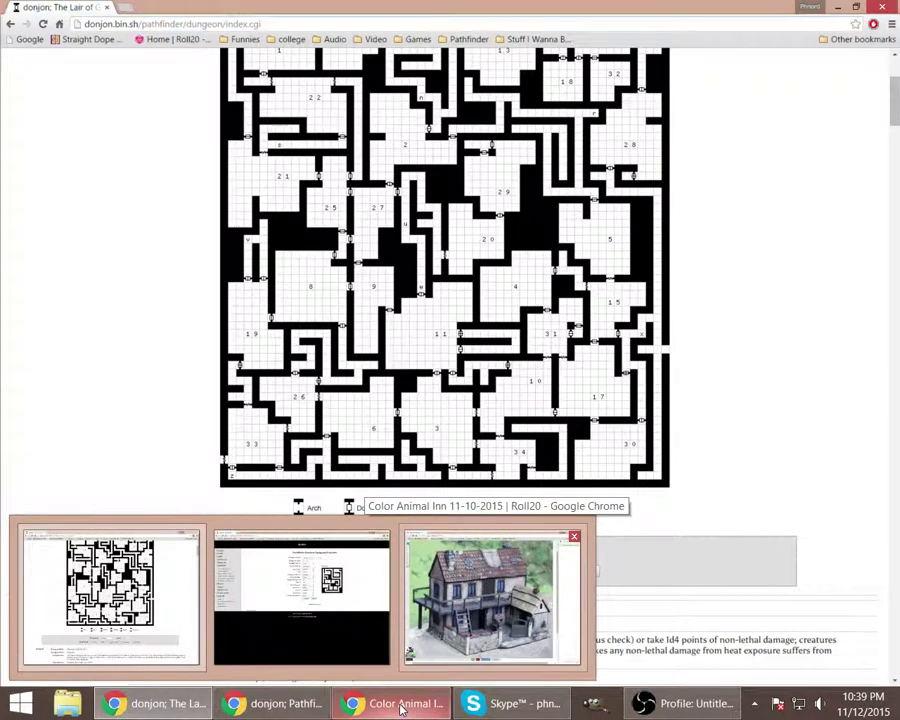
click(401, 706)
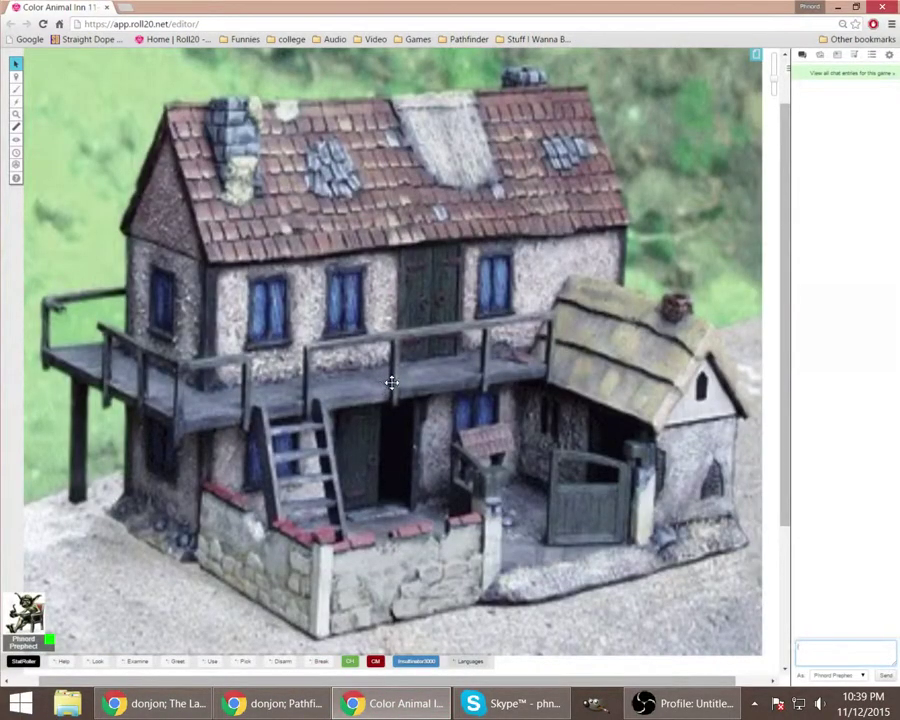
click(822, 60)
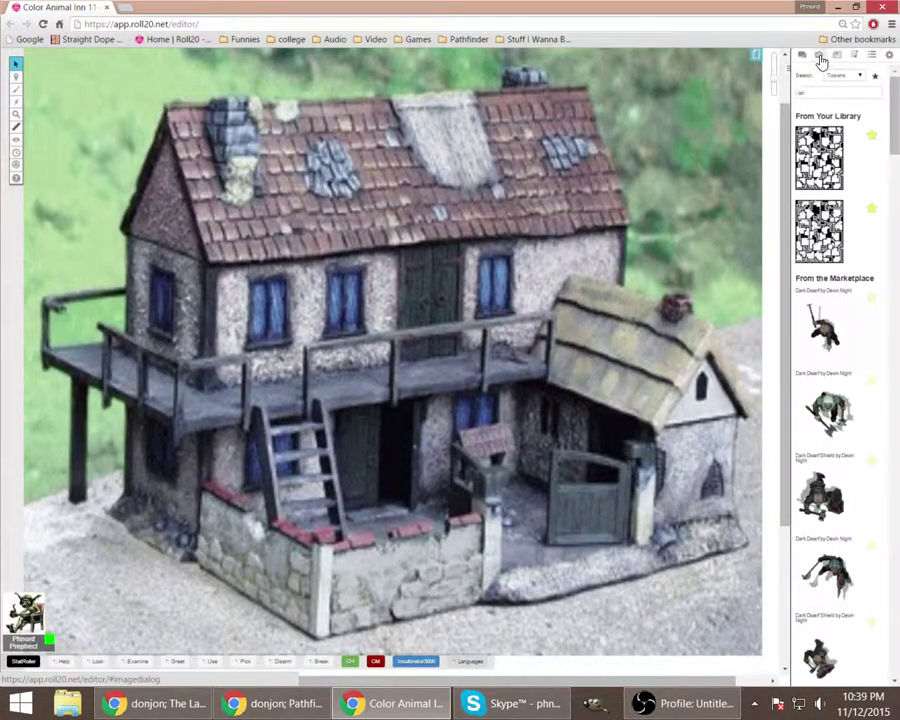
click(872, 80)
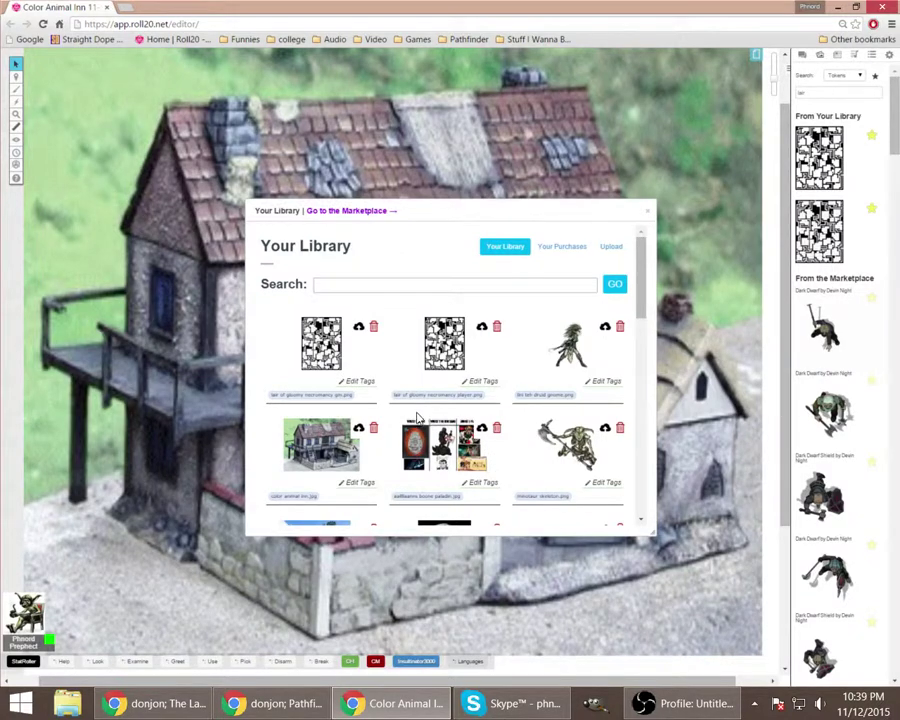
Step: View how to upload a file to the library, cancel the file selection, check the uploaded images and close the library
click(613, 248)
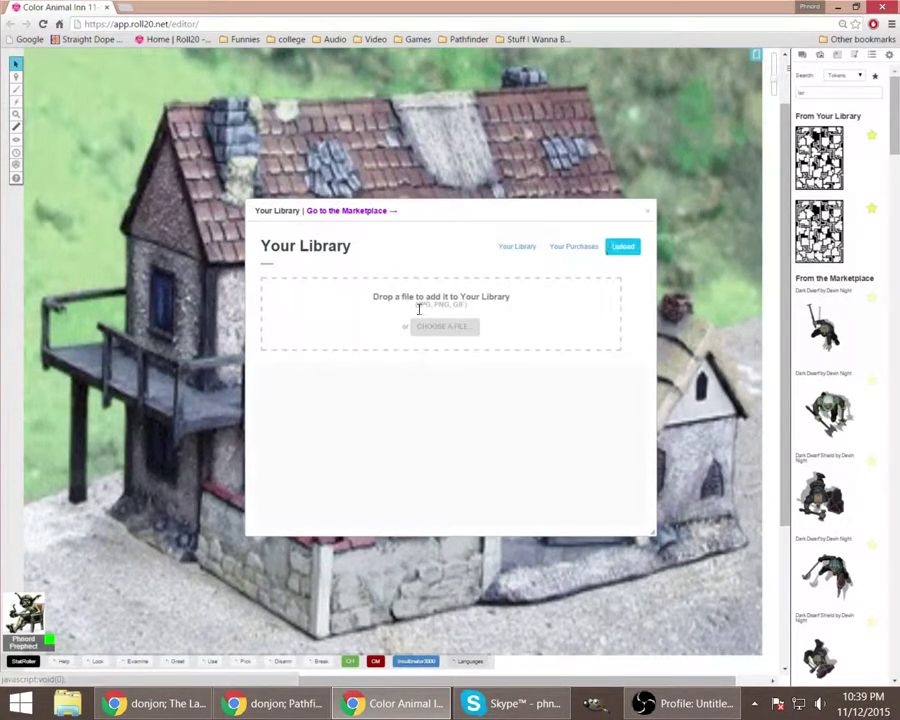
click(449, 330)
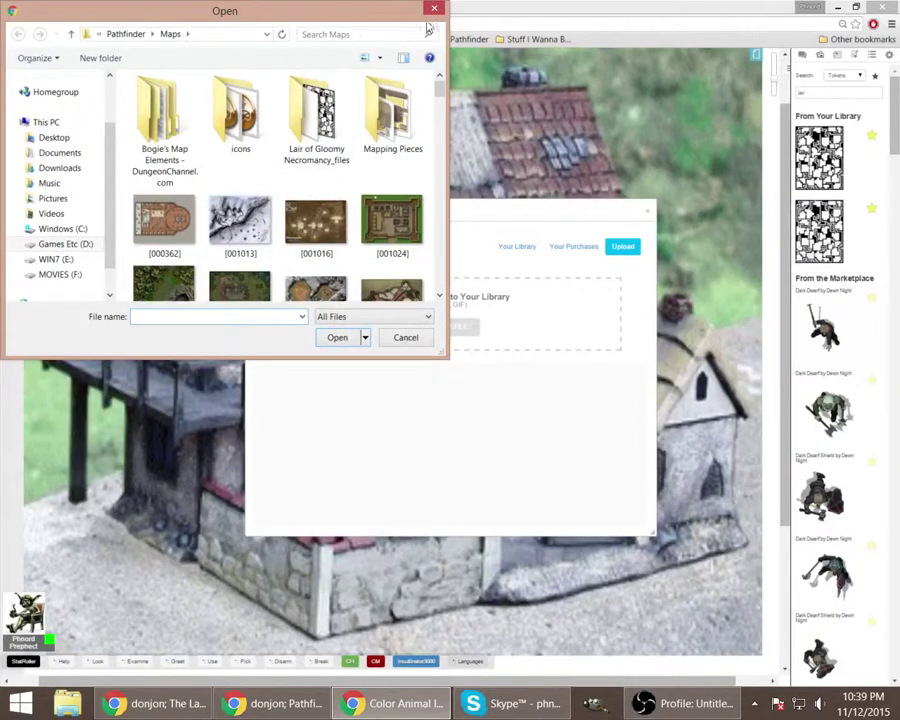
key(Escape)
click(520, 249)
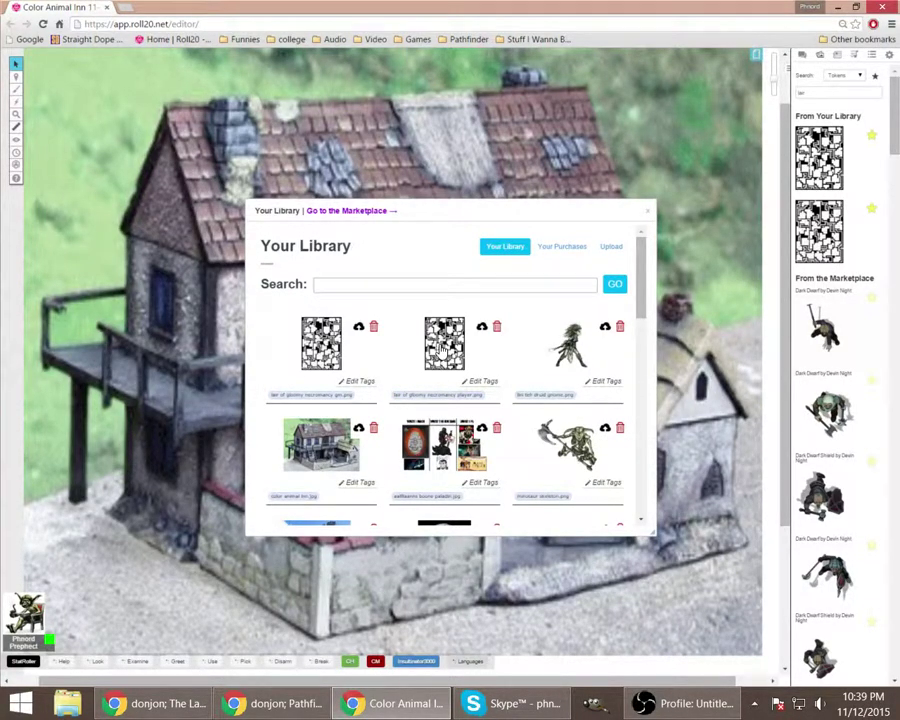
click(648, 214)
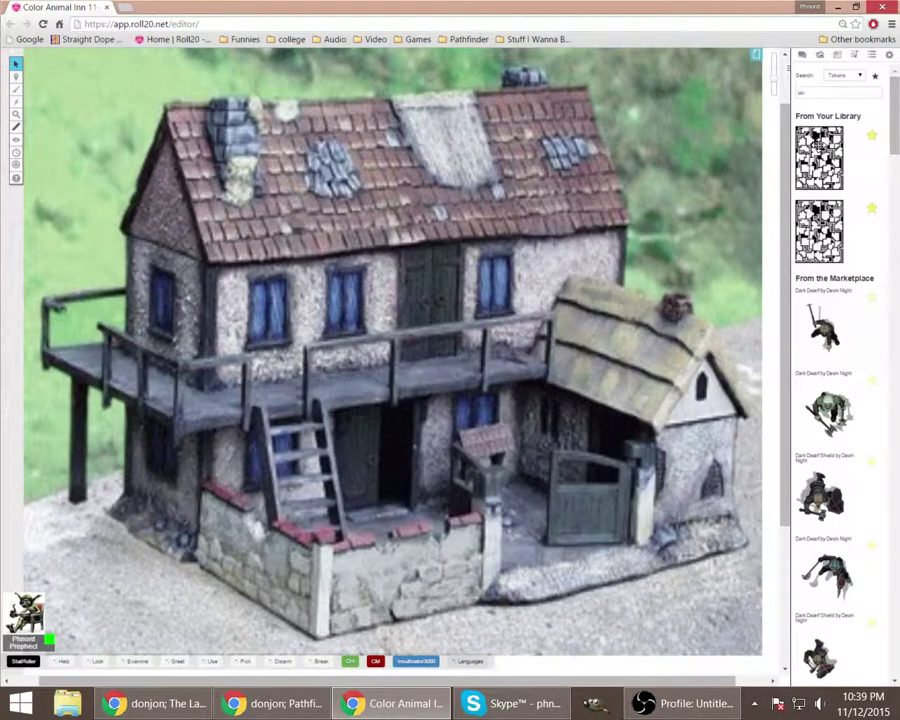
Step: Search the art library for lair tokens and look through the library and marketplace results
click(831, 91)
key(Return)
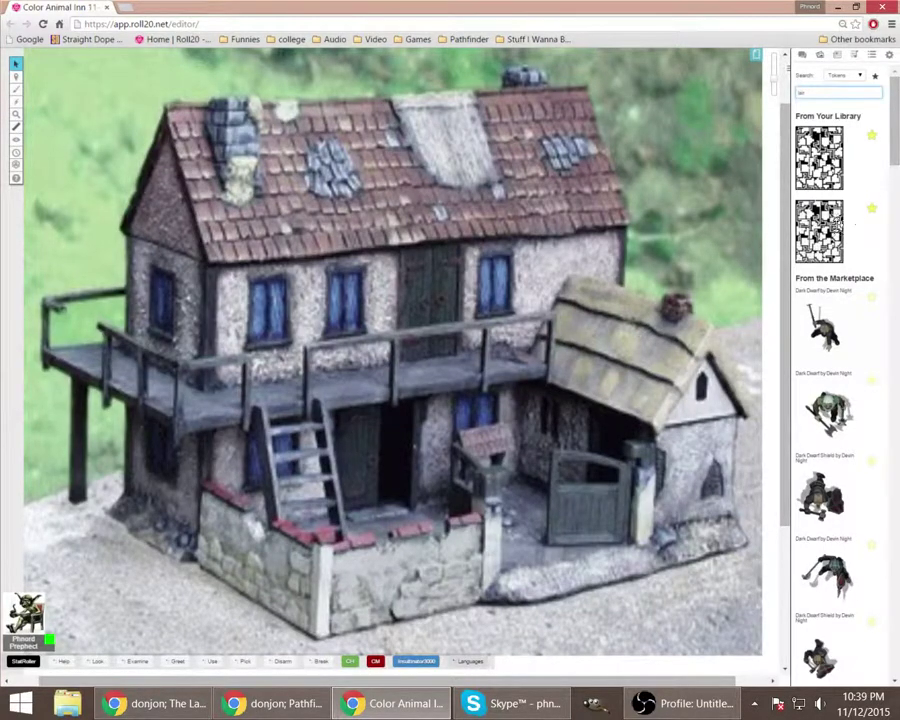
scroll(835, 450, down, 3)
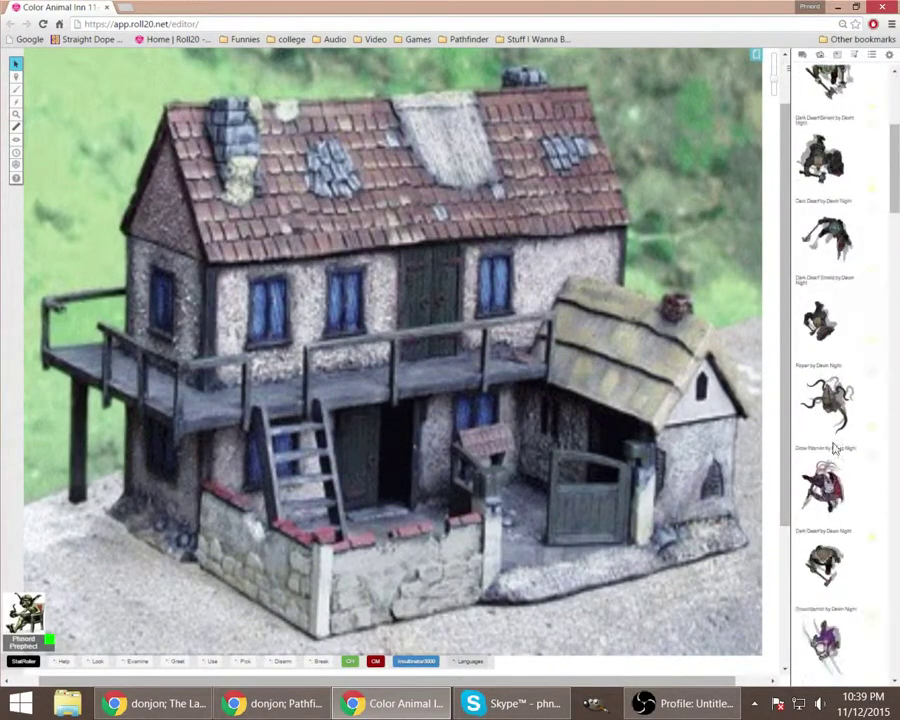
scroll(835, 450, down, 3)
scroll(836, 415, down, 3)
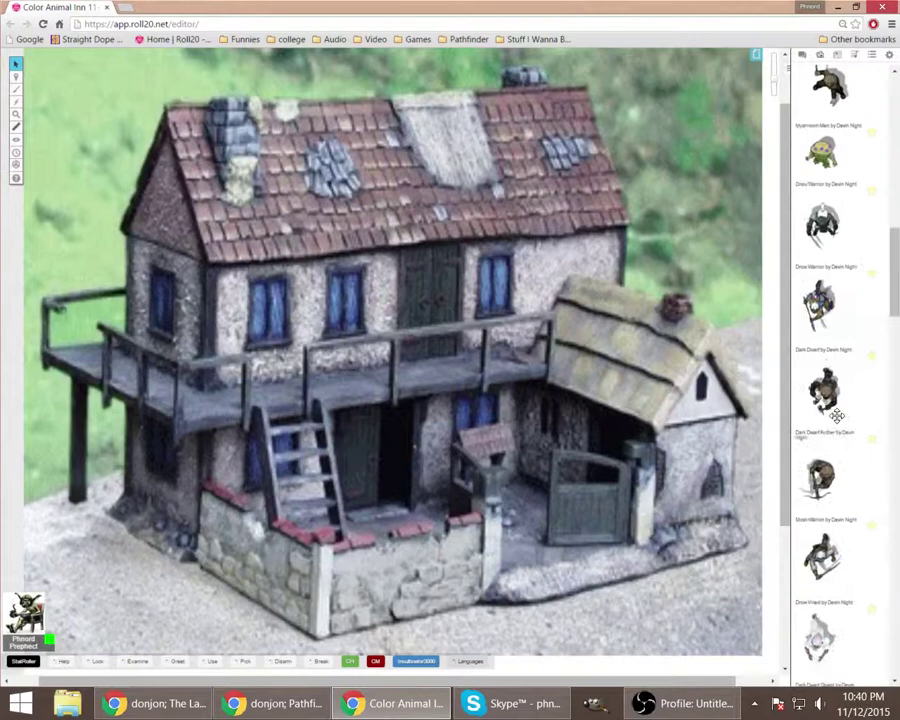
scroll(836, 415, down, 5)
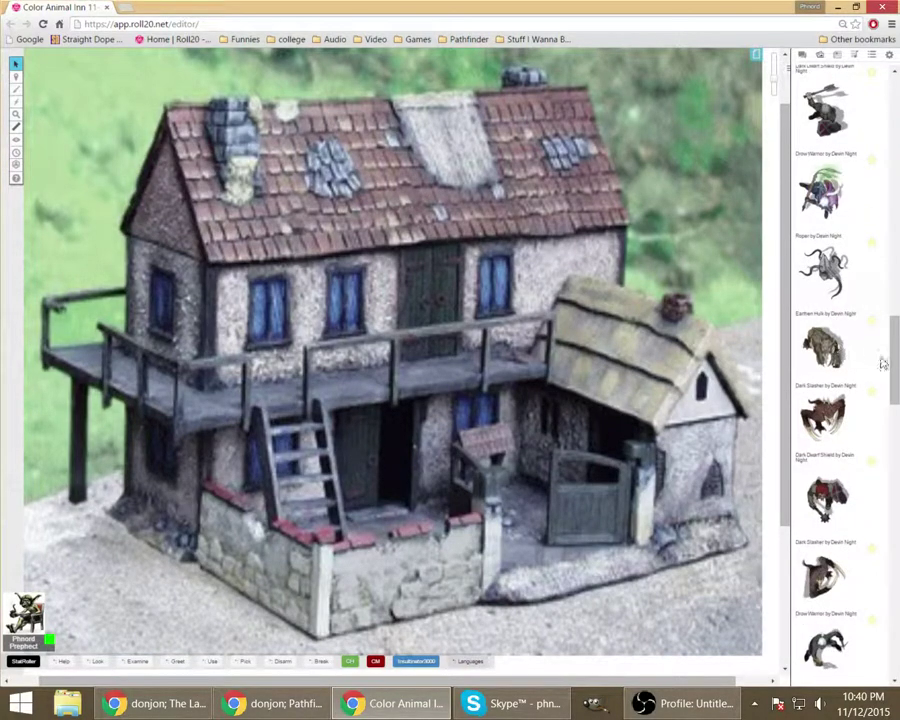
drag(895, 378, 897, 113)
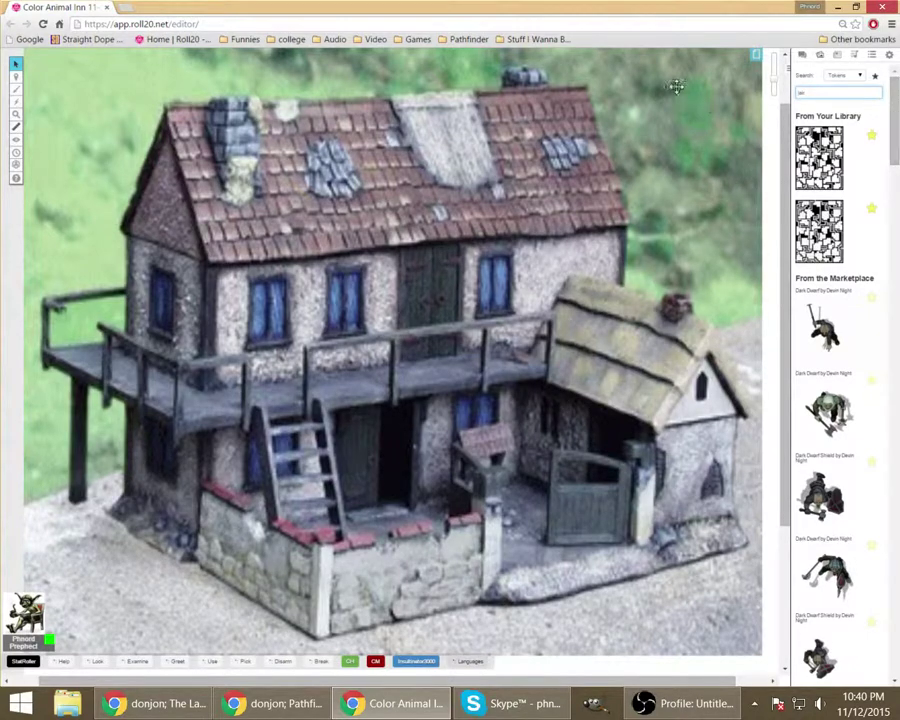
Step: Show the page list and move the blank untitled page directly after the page the players are on
click(757, 58)
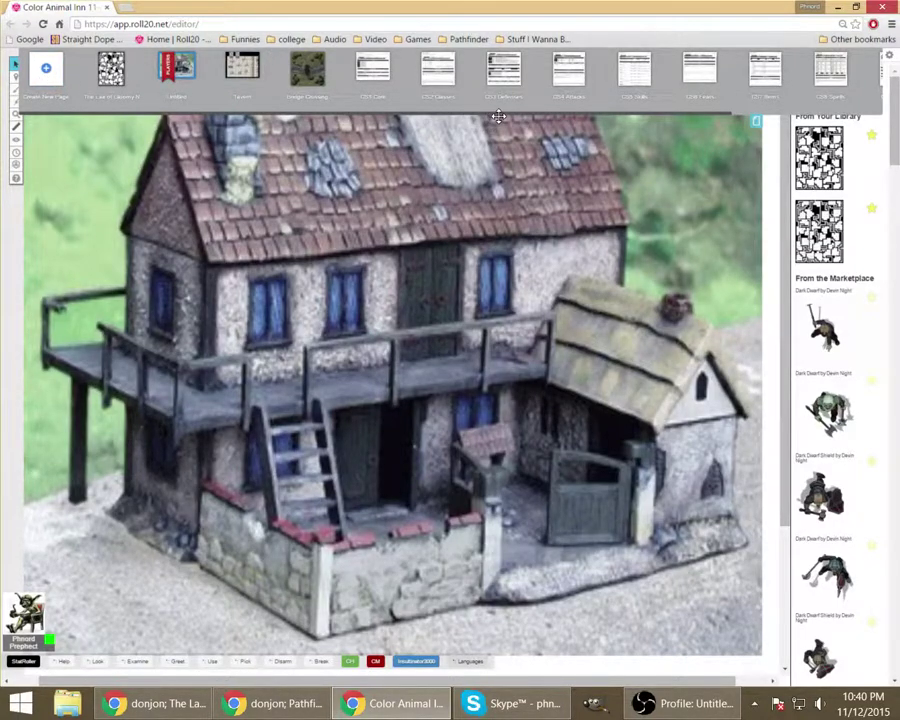
scroll(500, 75, down, 3)
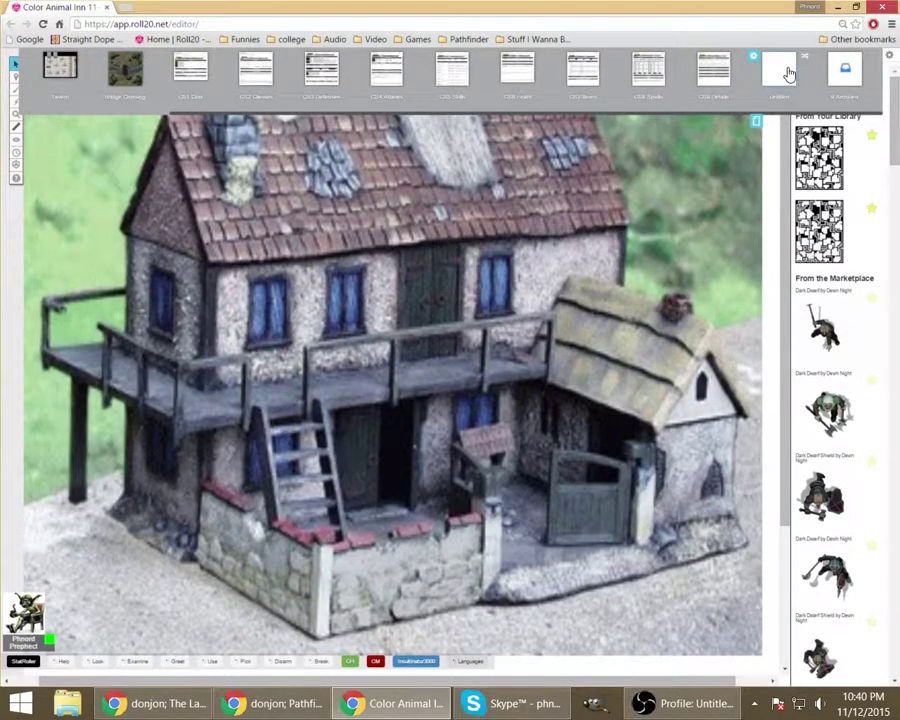
drag(788, 73, 124, 78)
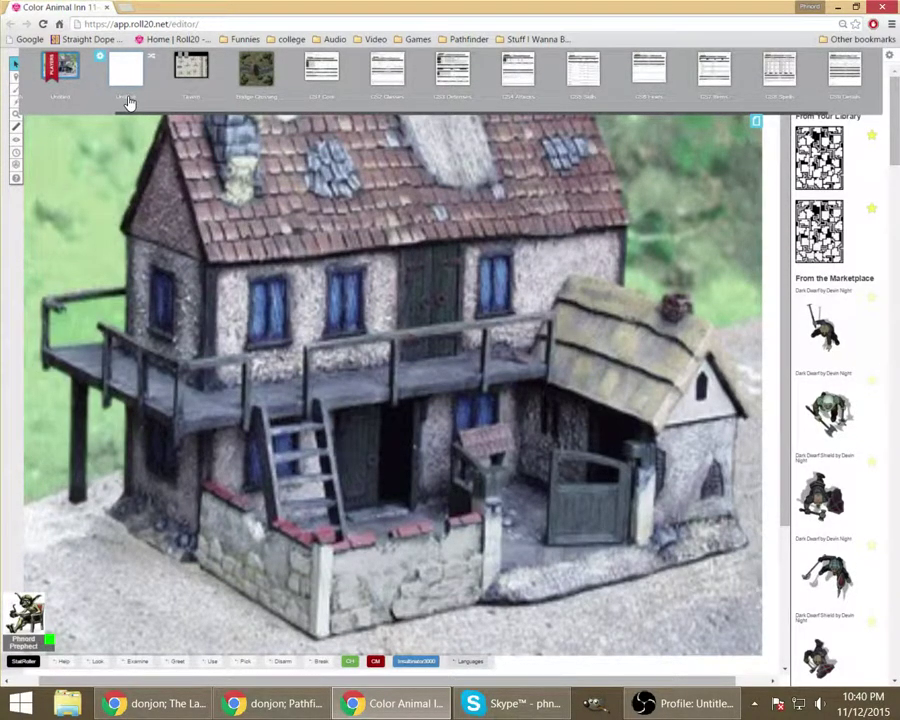
Step: Rename the blank page to The Lair of Gloomy Necromancy and open it
click(129, 96)
mouse_move(175, 704)
text(Necromancy)
key(Return)
mouse_move(118, 69)
click(120, 71)
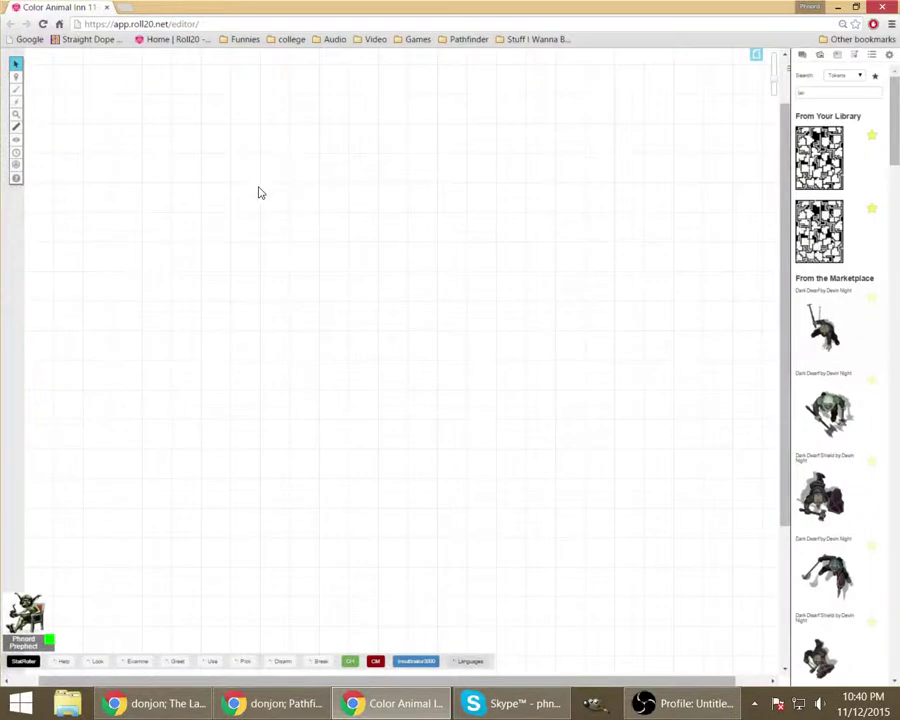
Step: Open the settings of the new lair page and set its size to 80 by 85 units
click(15, 114)
click(45, 110)
click(41, 150)
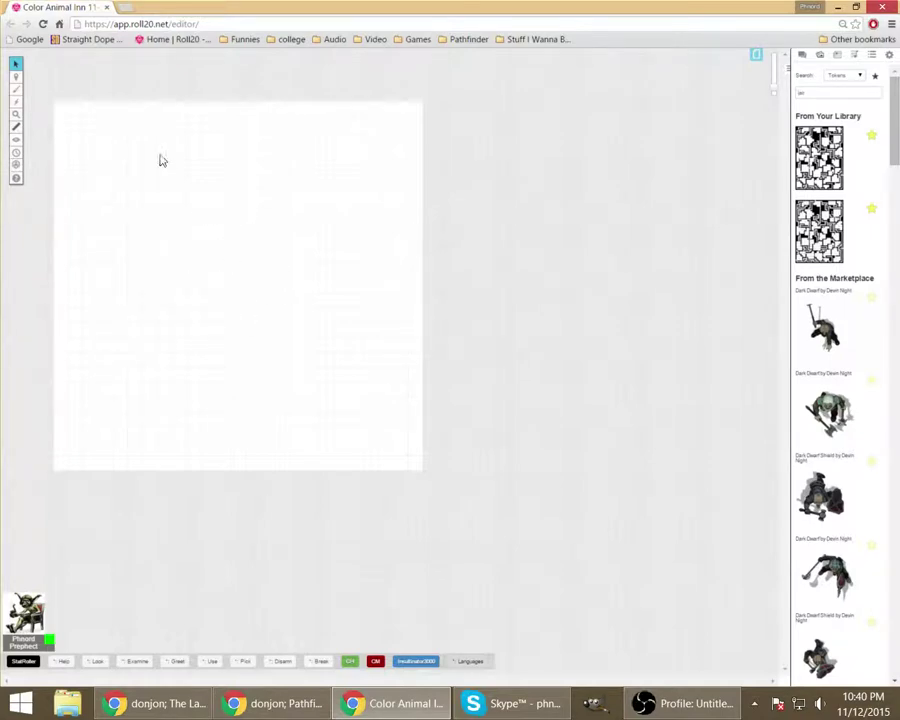
mouse_move(15, 76)
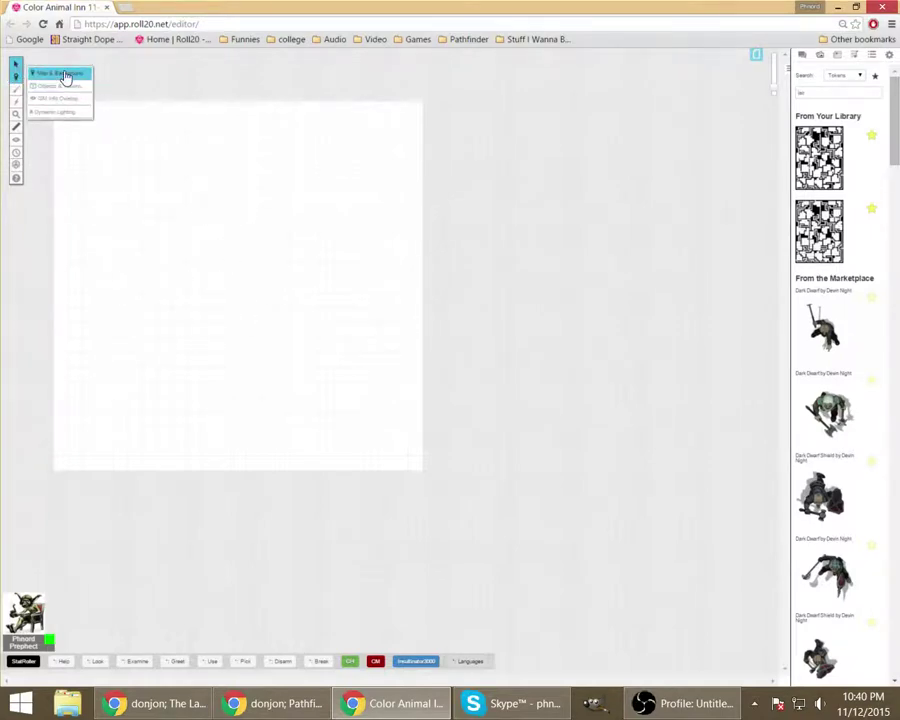
click(757, 58)
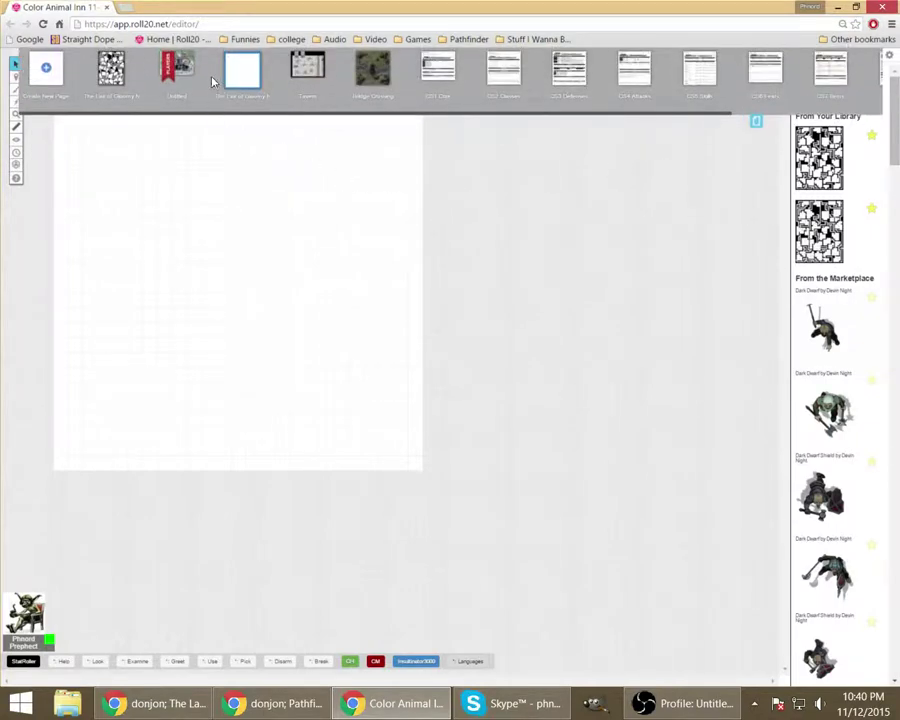
mouse_move(219, 60)
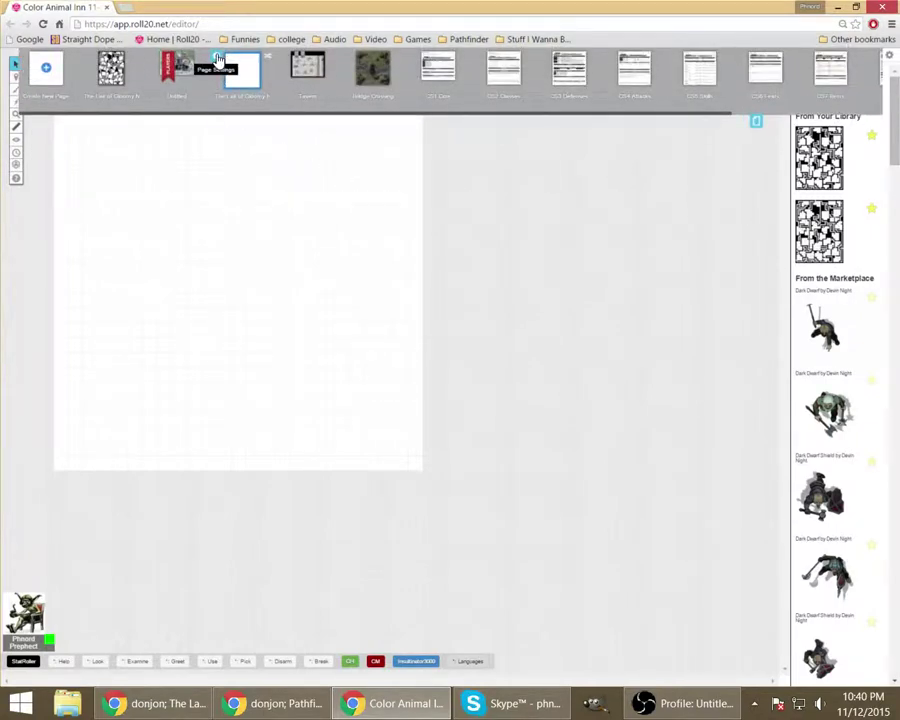
click(218, 60)
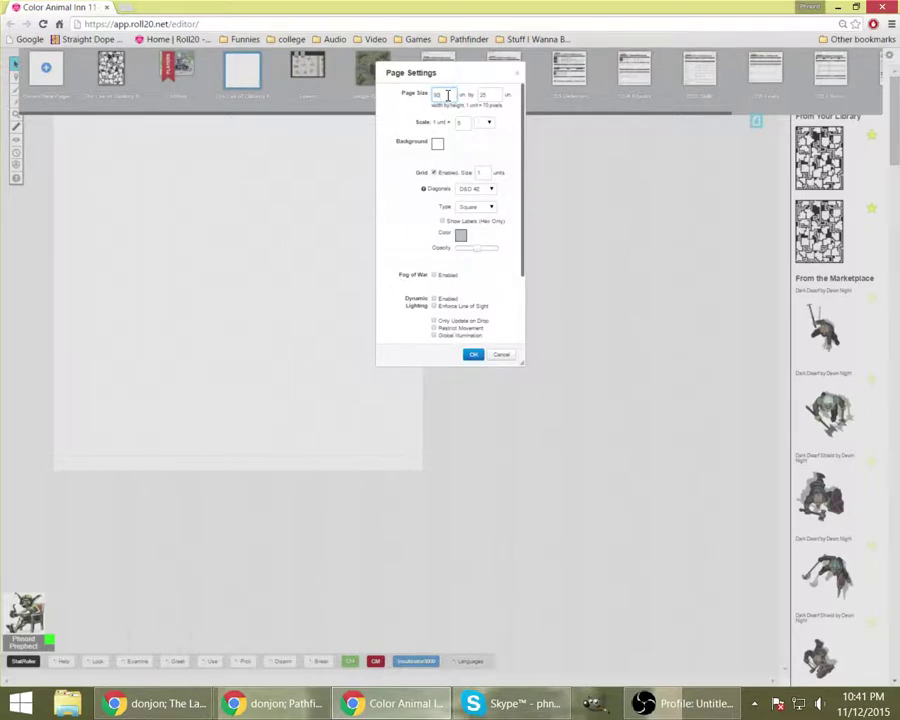
double_click(490, 94)
Step: Set the page background colour to dark green
click(437, 143)
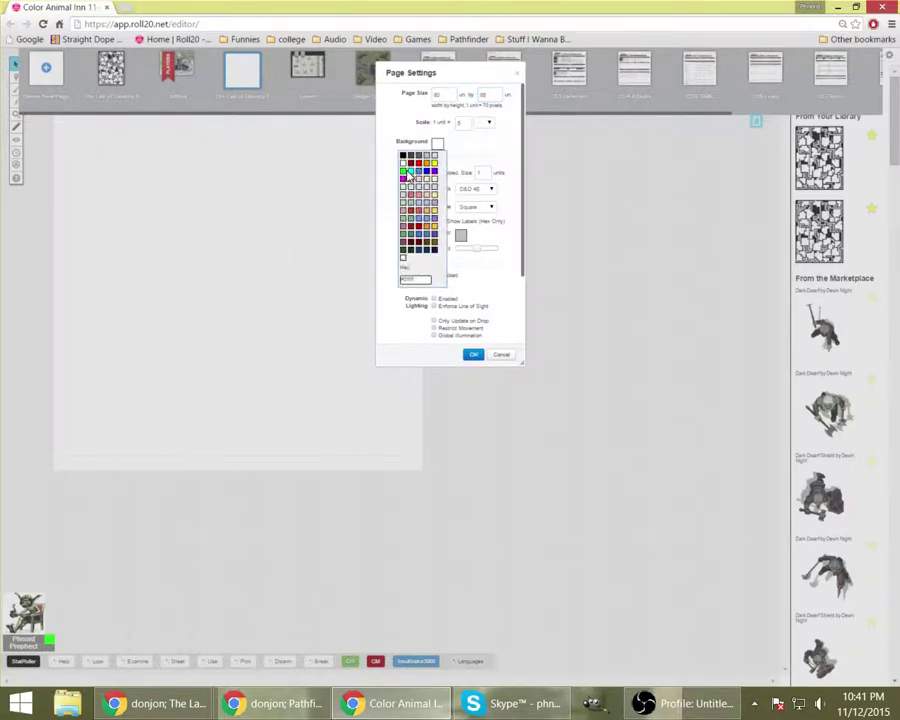
click(404, 172)
click(436, 145)
click(452, 184)
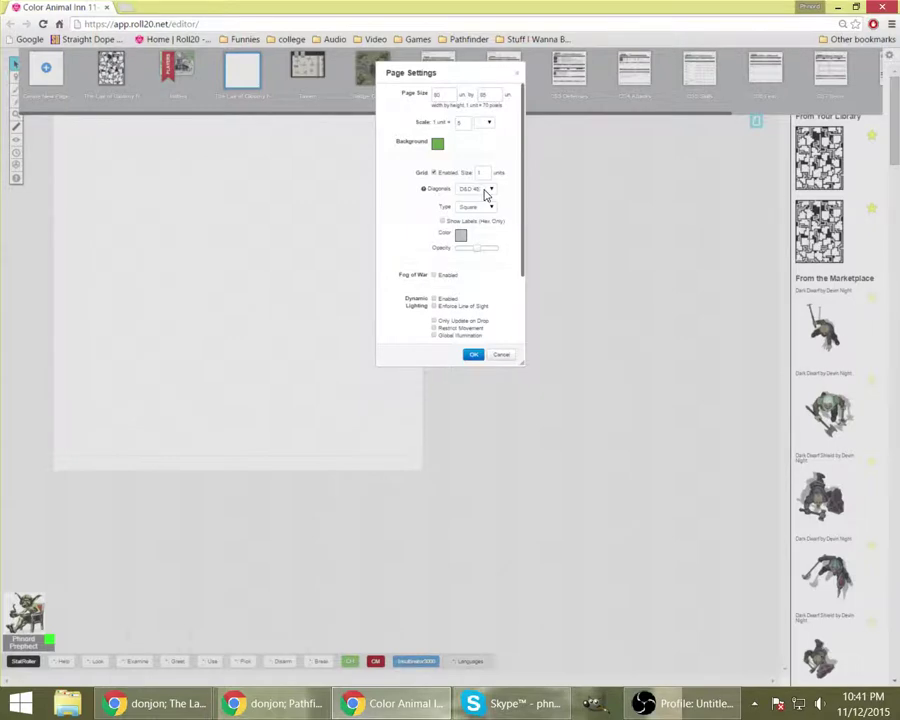
Step: Set the grid diagonals to Pathfinder, colour the grid red and raise its opacity slightly
click(485, 192)
click(502, 207)
click(462, 239)
click(446, 254)
Step: Enable dynamic lighting with Enforce Line of Sight, Only Update on Drop and Restrict Movement, then apply the page settings and close the page list
click(434, 299)
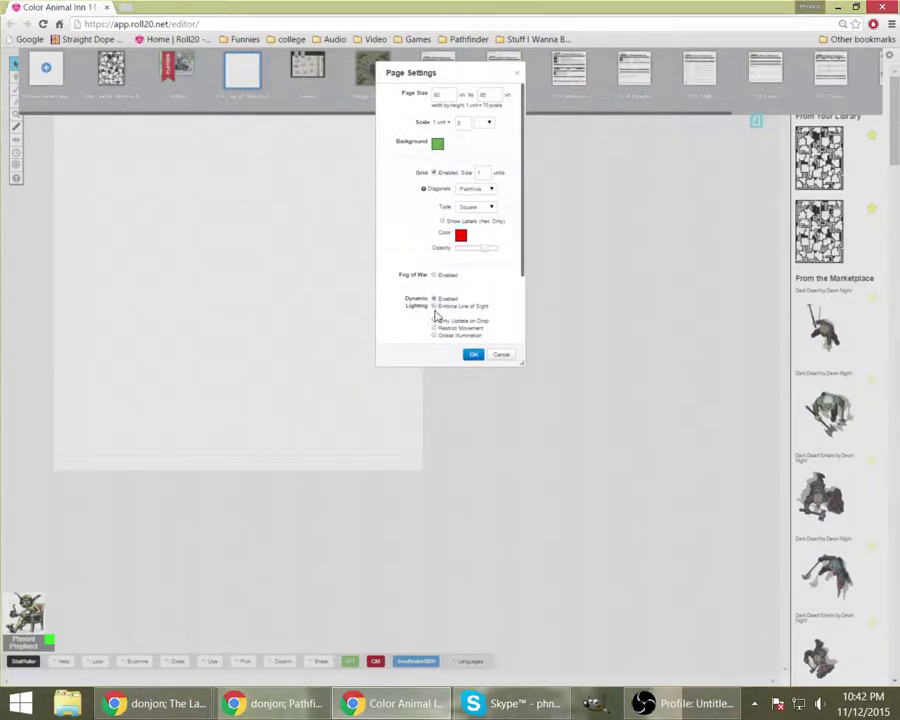
click(434, 306)
scroll(500, 290, down, 2)
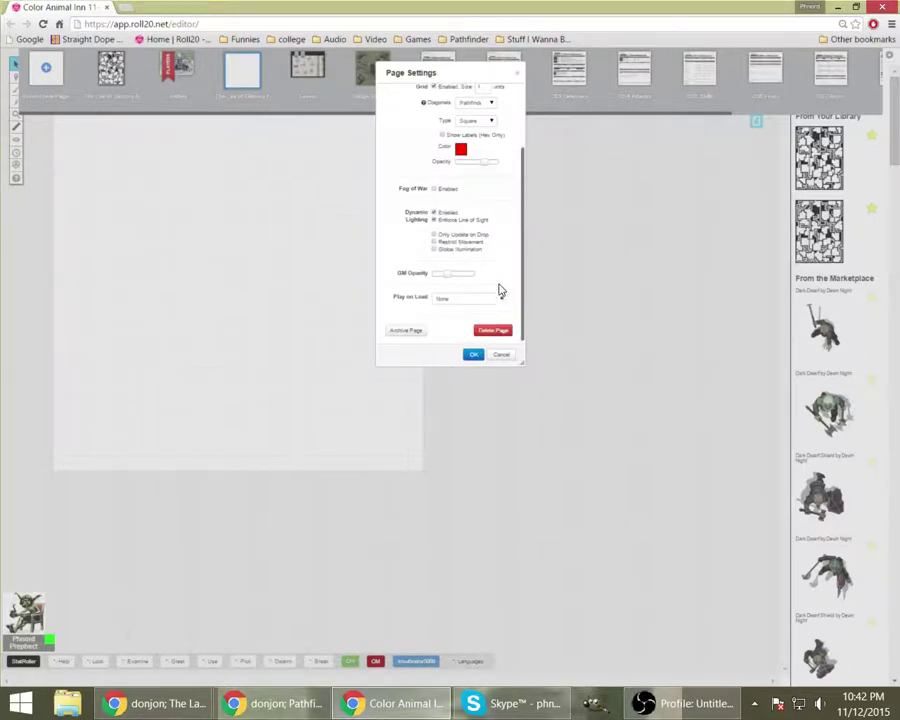
click(435, 235)
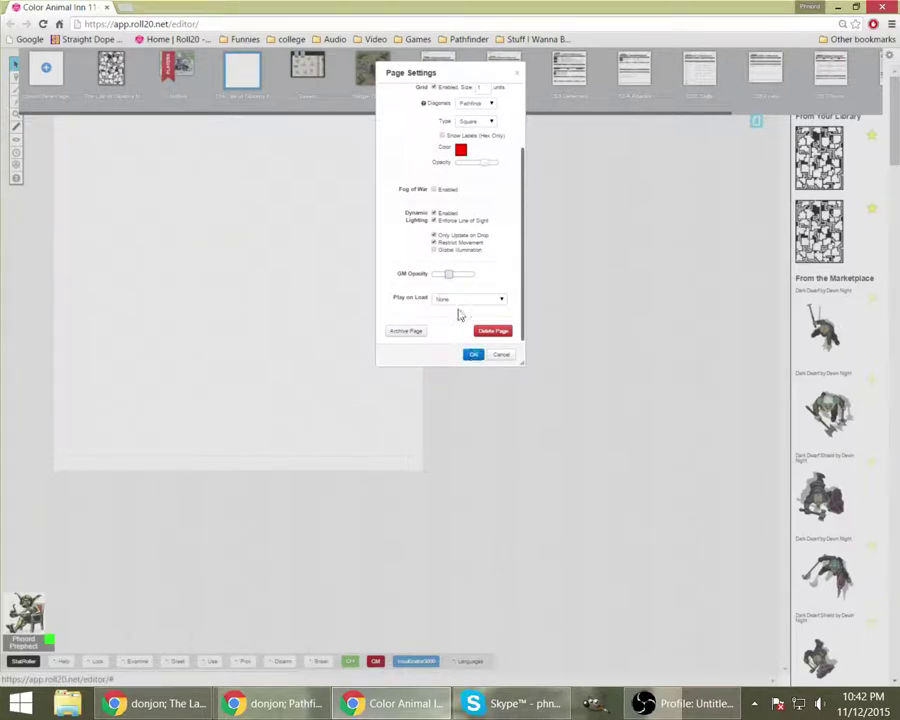
click(456, 302)
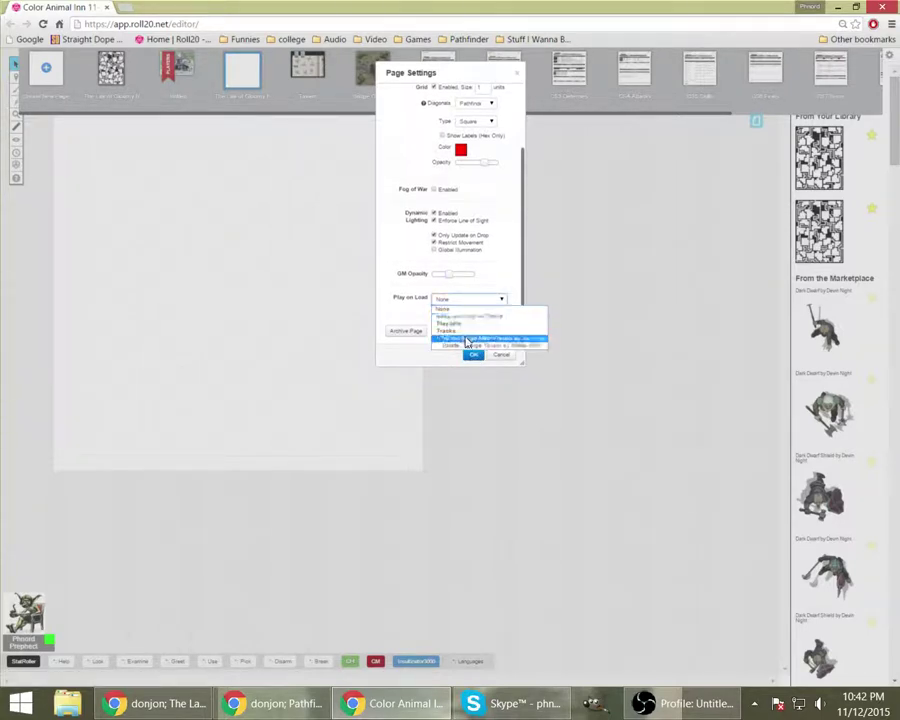
click(468, 293)
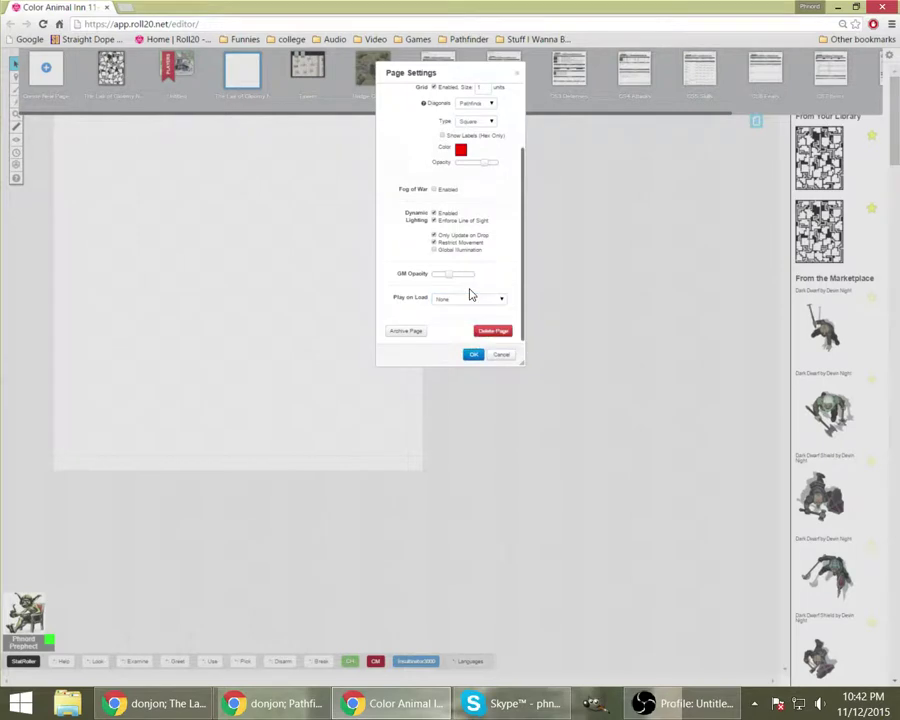
click(474, 356)
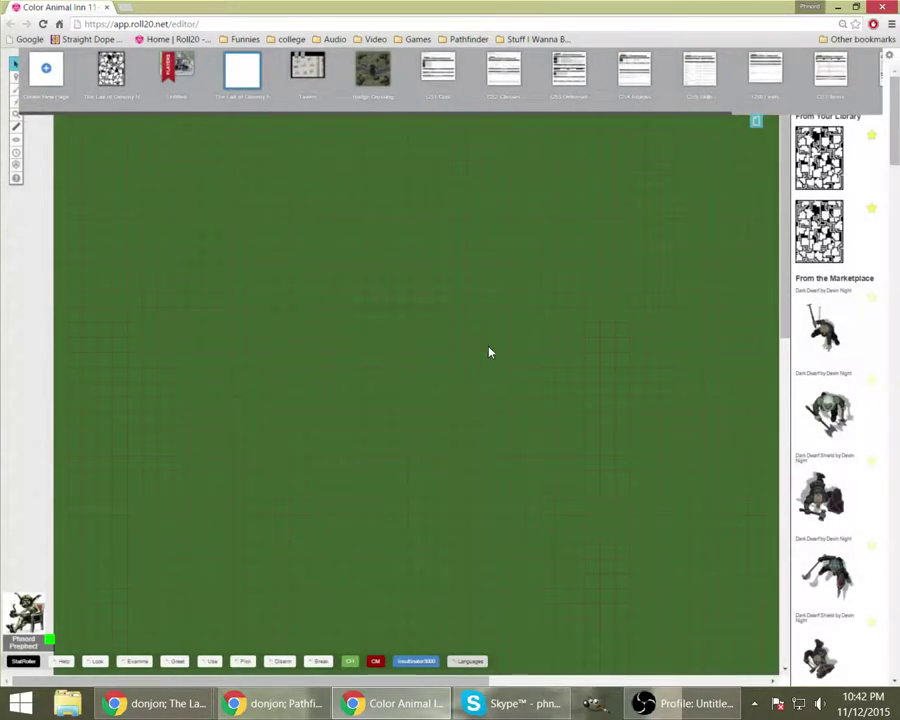
click(756, 128)
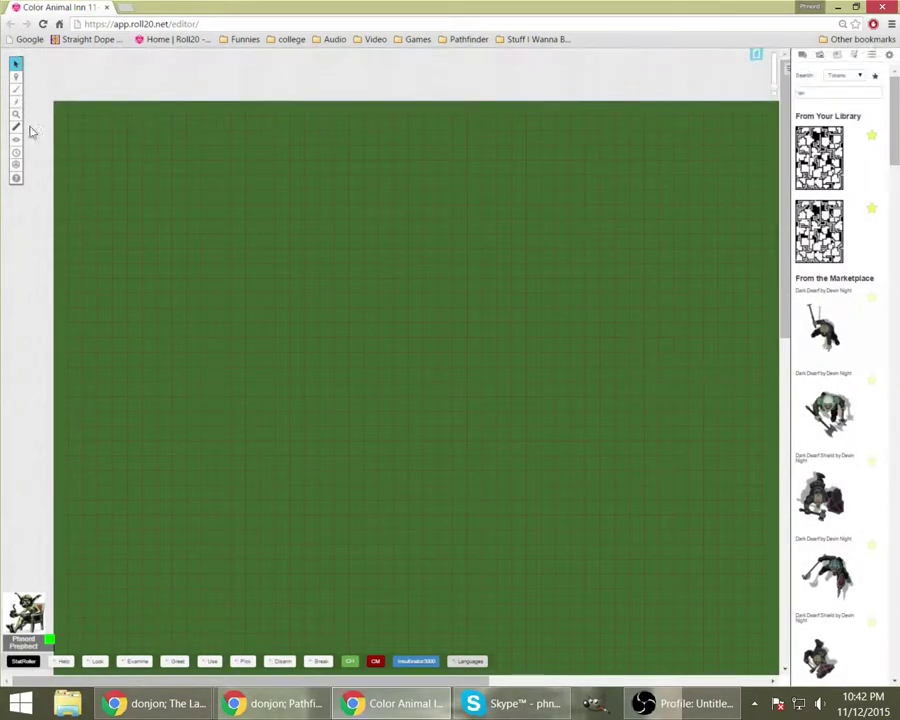
Step: Place the first library dungeon map near the upper-left corner of the green page and open its dimensions for editing
click(16, 115)
click(60, 112)
click(42, 125)
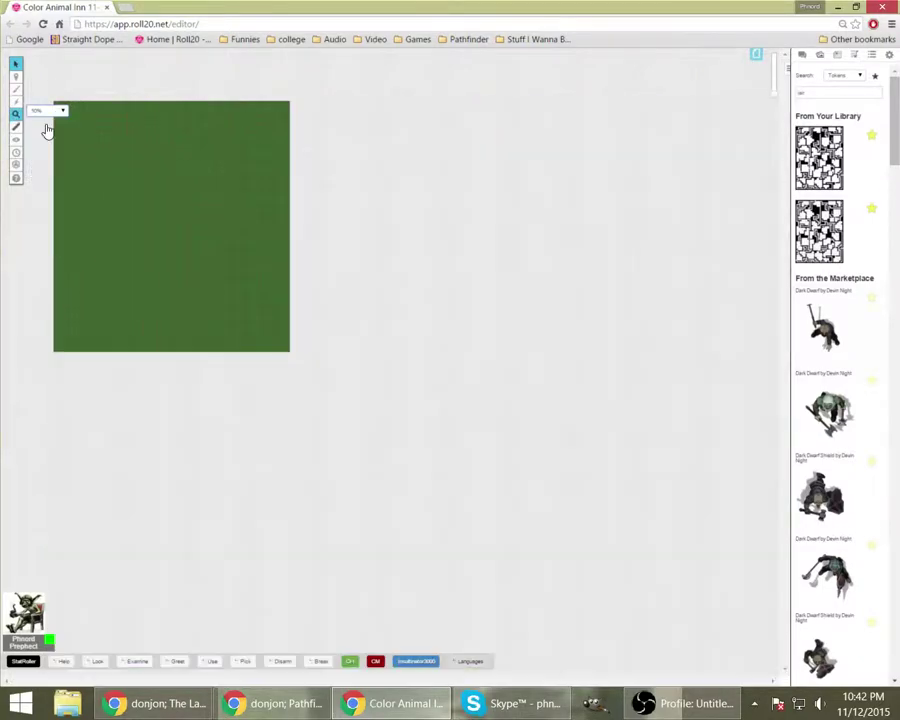
click(16, 115)
click(40, 111)
click(42, 130)
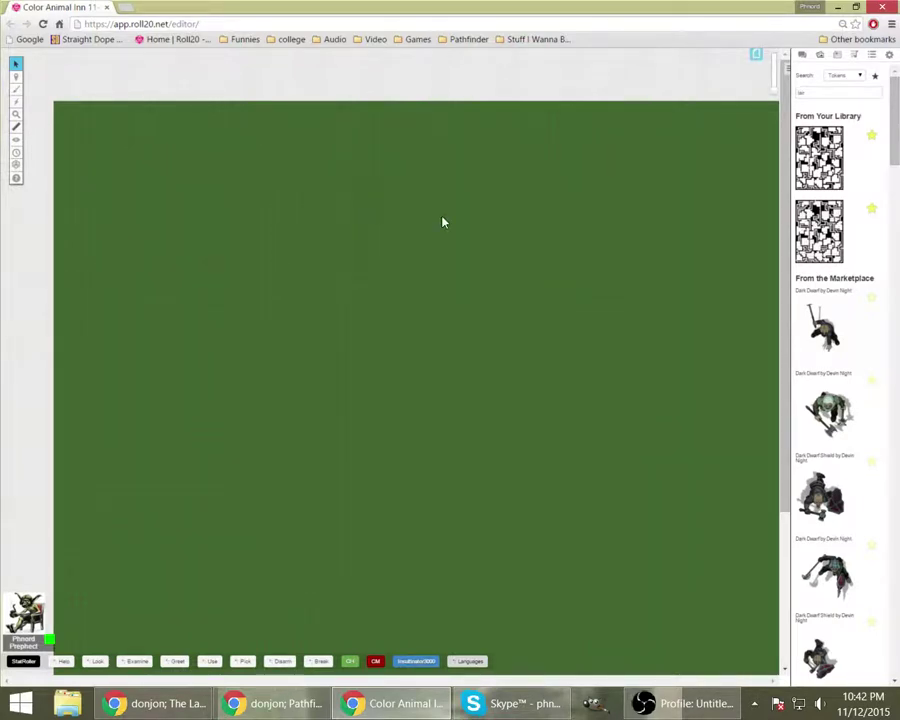
drag(797, 175, 174, 178)
right_click(174, 178)
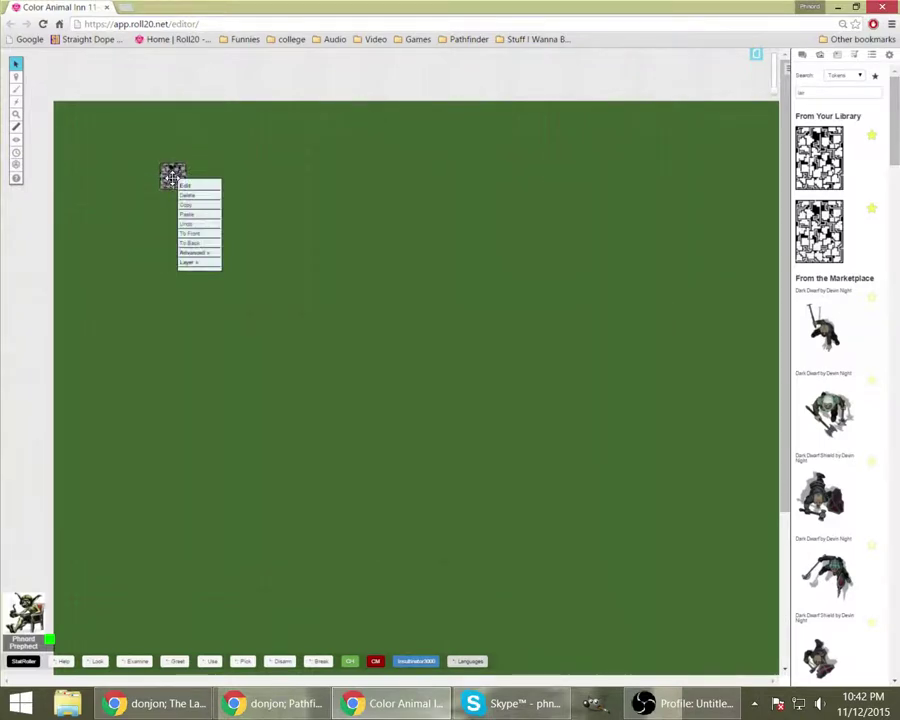
mouse_move(196, 256)
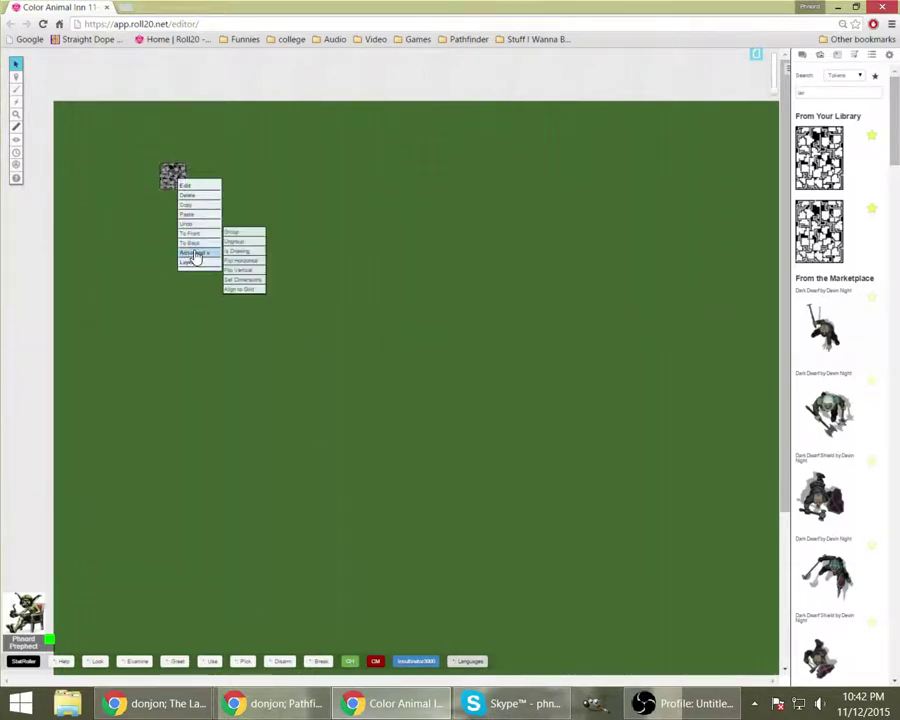
click(244, 281)
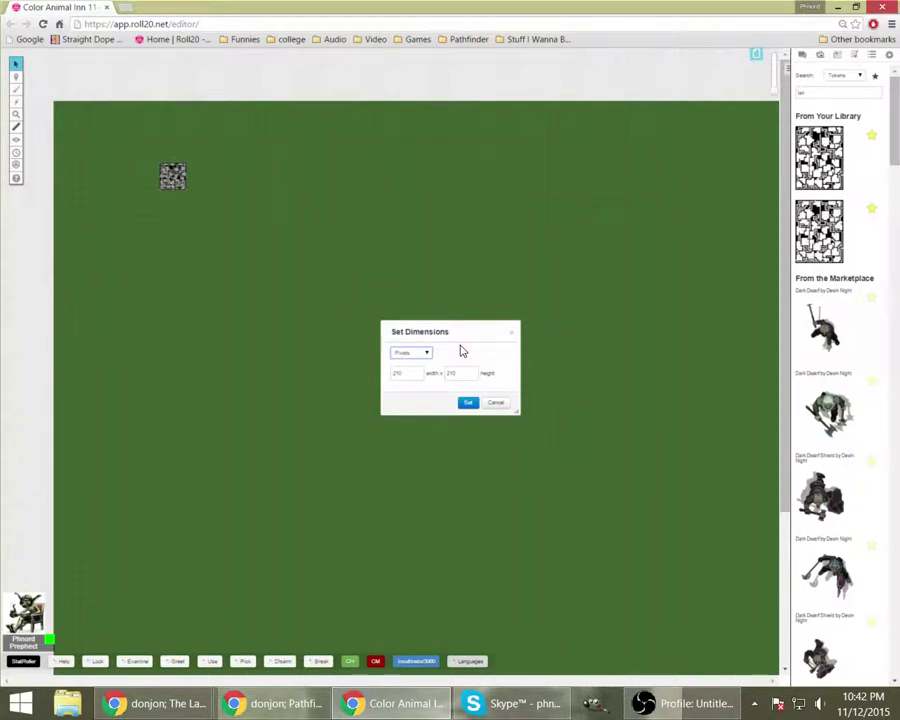
Step: Switch to GIMP, check the pixel dimensions of Lair of Gloomy Necromancy PLAYER.png without opening it, and return to Roll20
click(595, 704)
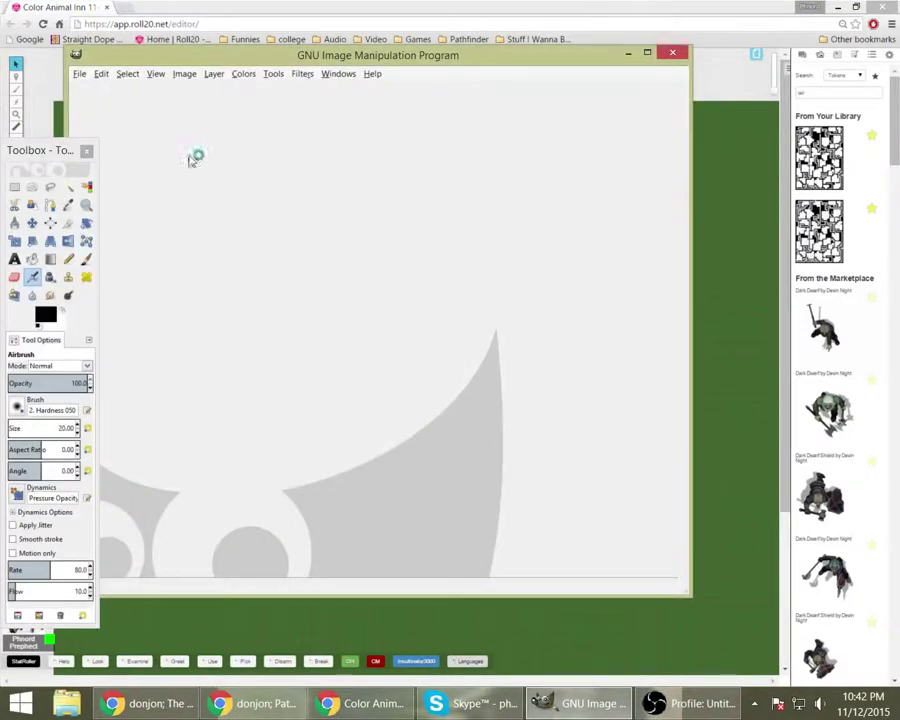
click(82, 74)
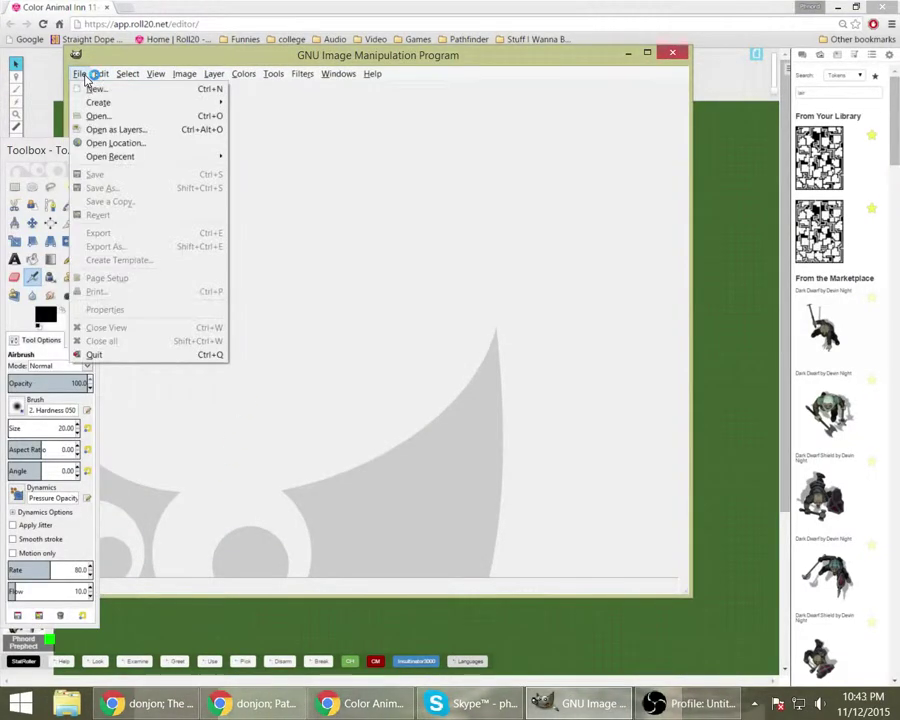
click(118, 122)
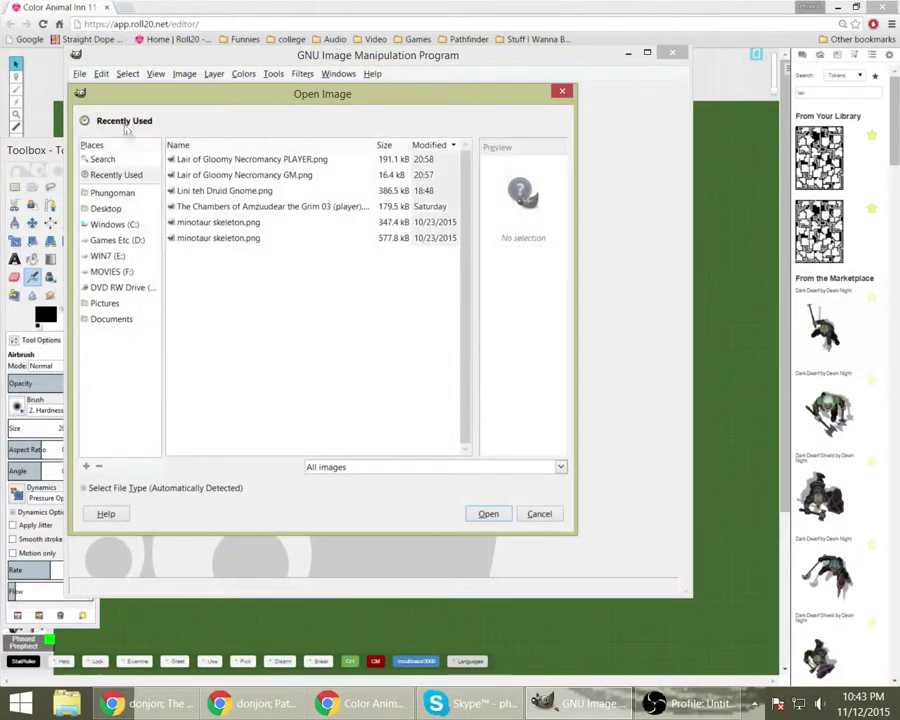
click(271, 162)
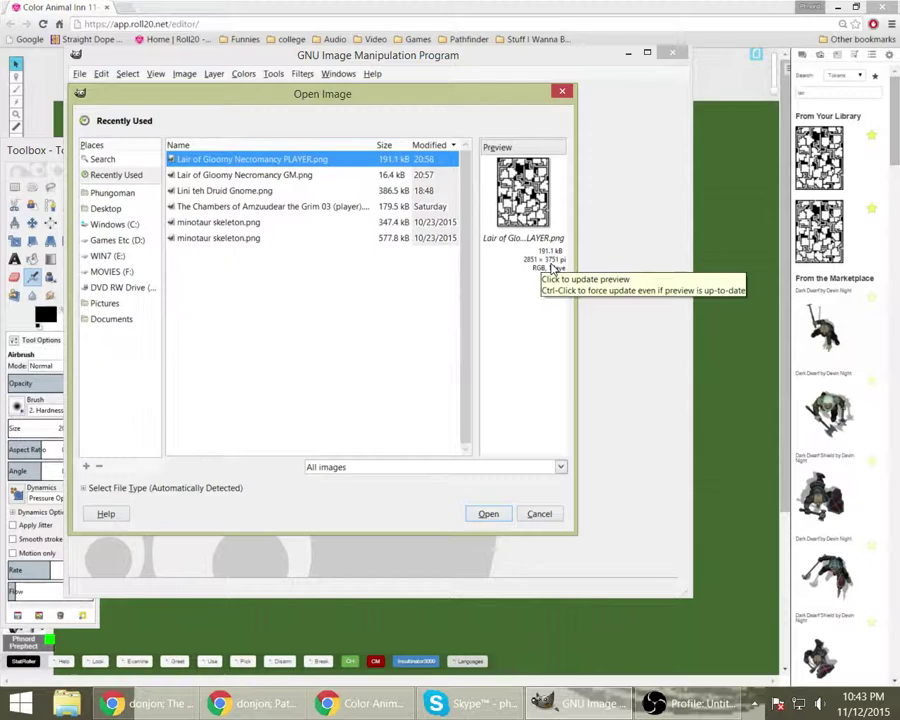
click(543, 516)
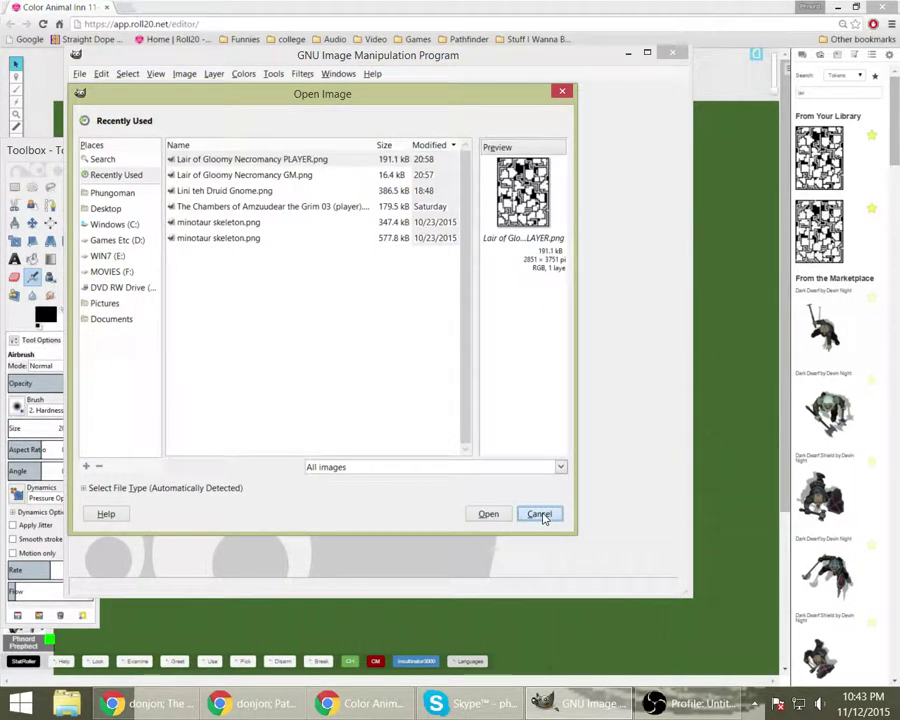
click(630, 52)
Step: Set the placed map's dimensions to 2851 × 3751 pixels and move it fully onto the page near the upper-left corner
double_click(416, 372)
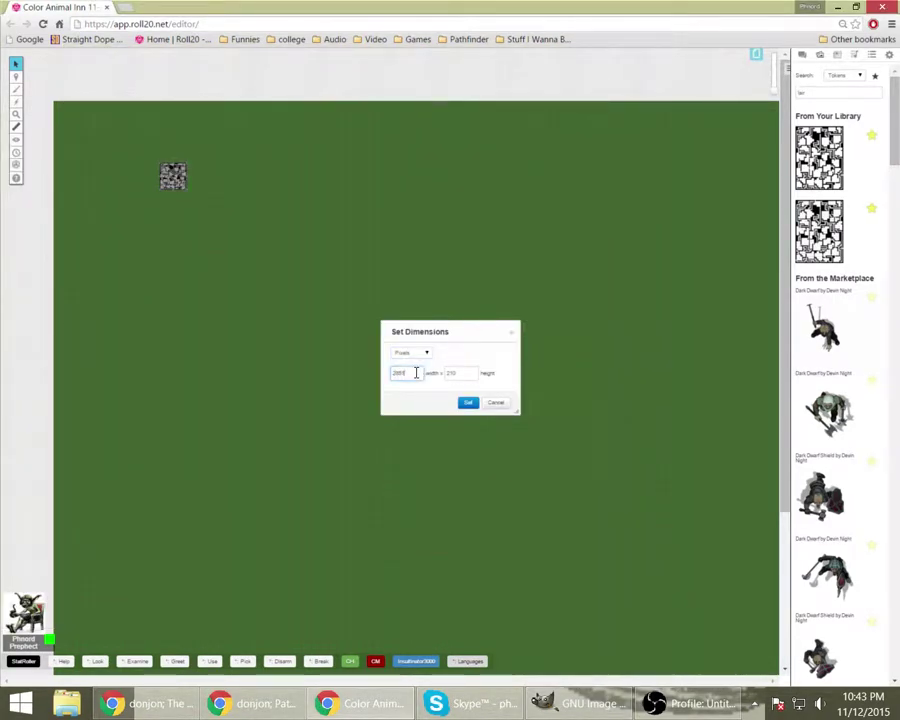
double_click(472, 373)
text(3751)
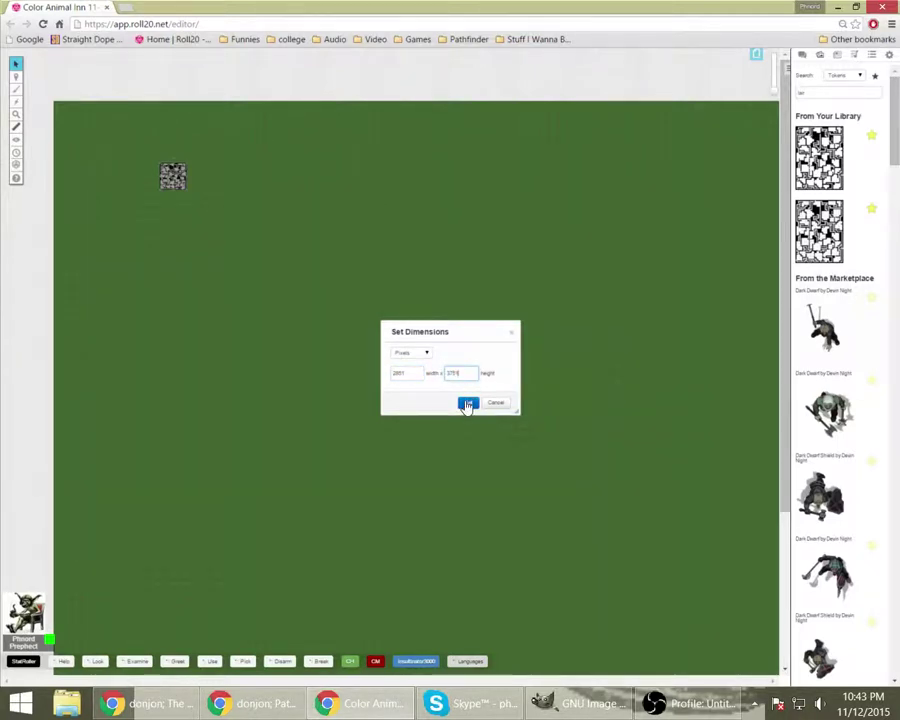
click(467, 404)
drag(196, 276, 214, 375)
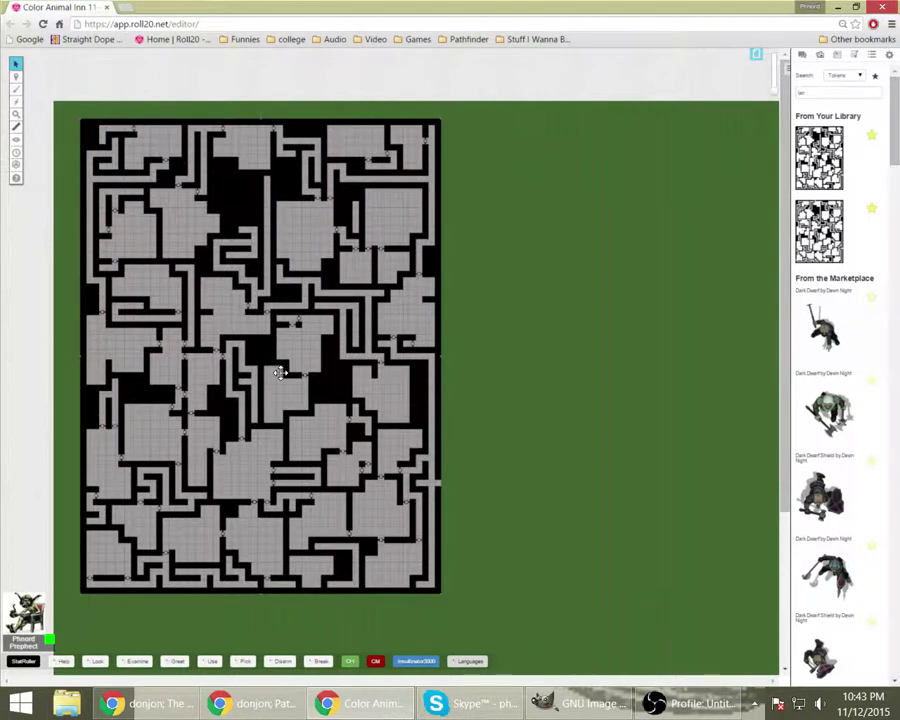
Step: Switch to GIMP, recheck the pixel dimensions of Lair of Gloomy Necromancy PLAYER.png without opening it, and close GIMP
key(alt+Tab)
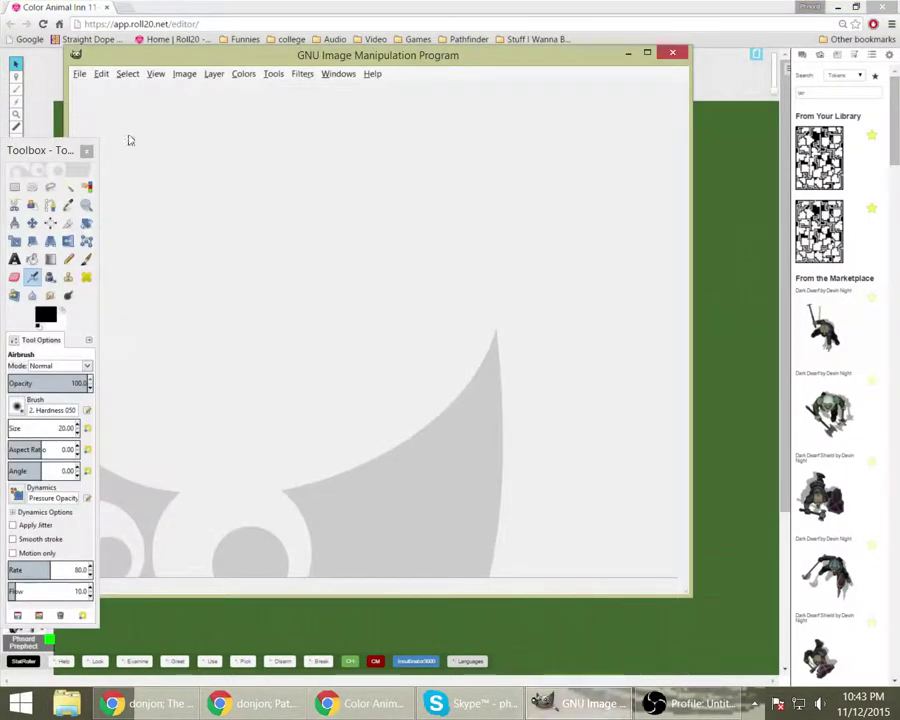
click(80, 74)
click(95, 114)
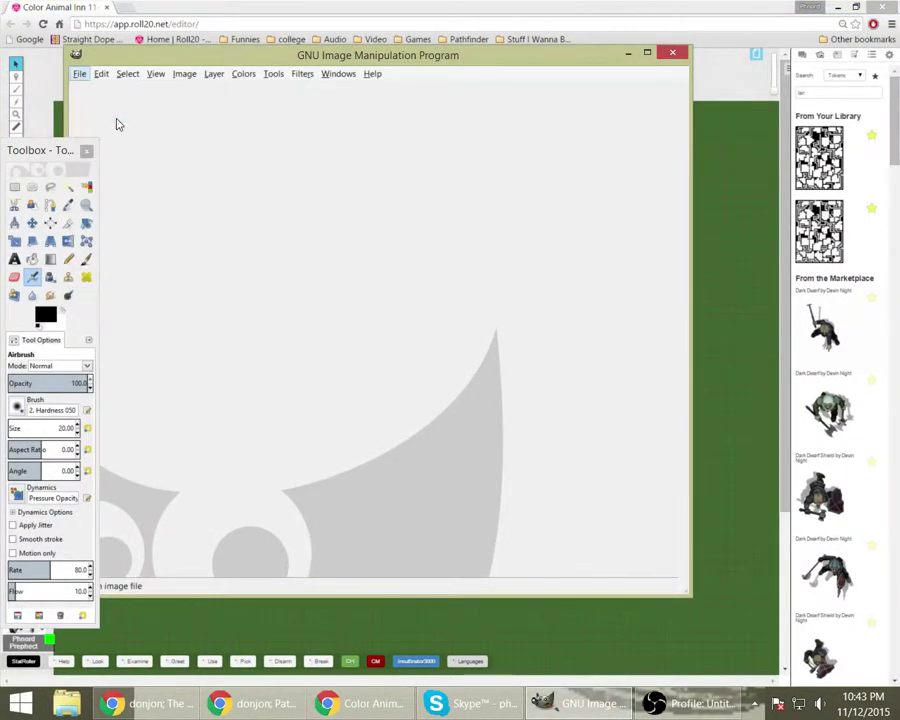
click(240, 162)
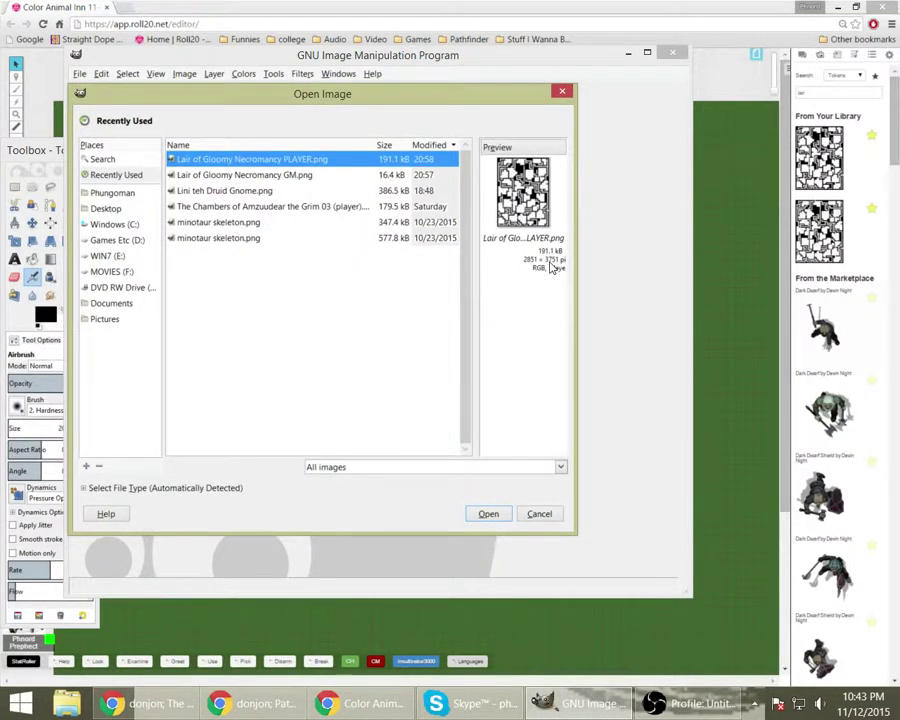
click(532, 516)
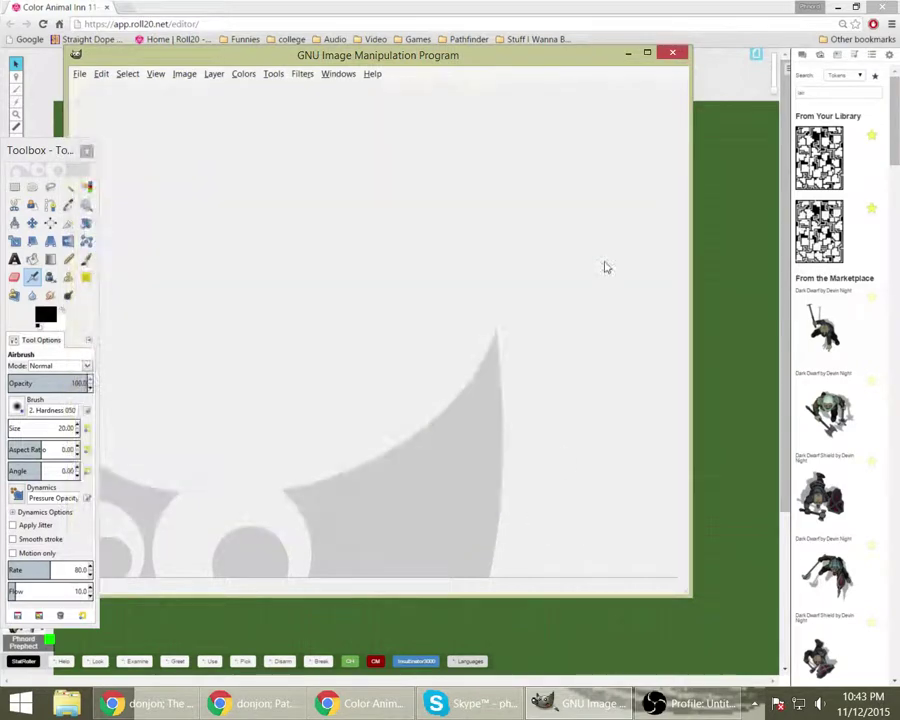
click(680, 56)
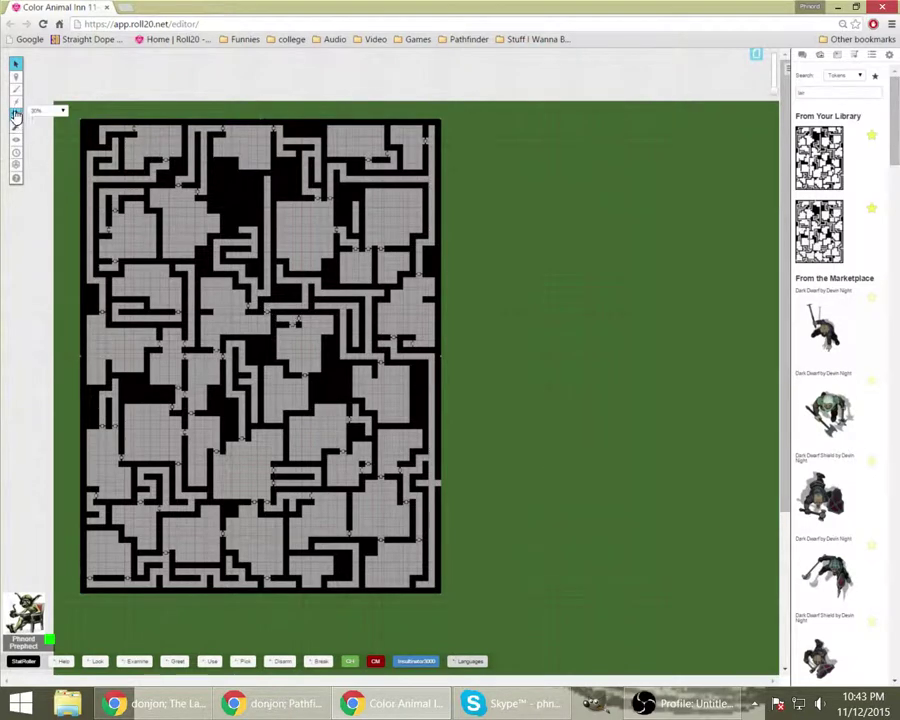
Step: Zoom in to 100% and shift the map slightly to compare its squares with the red page grid
click(37, 112)
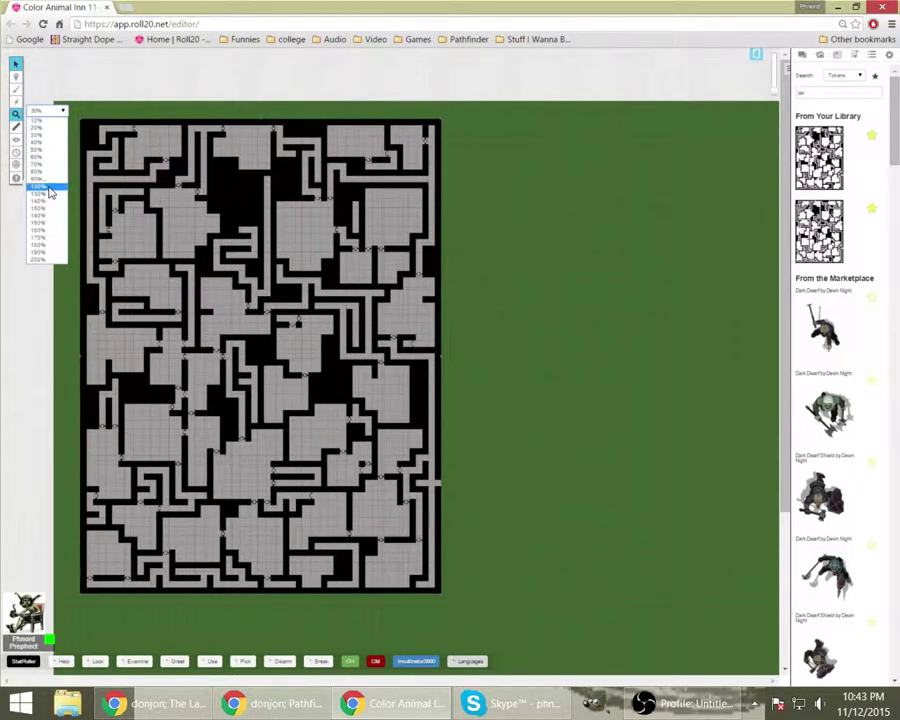
click(50, 190)
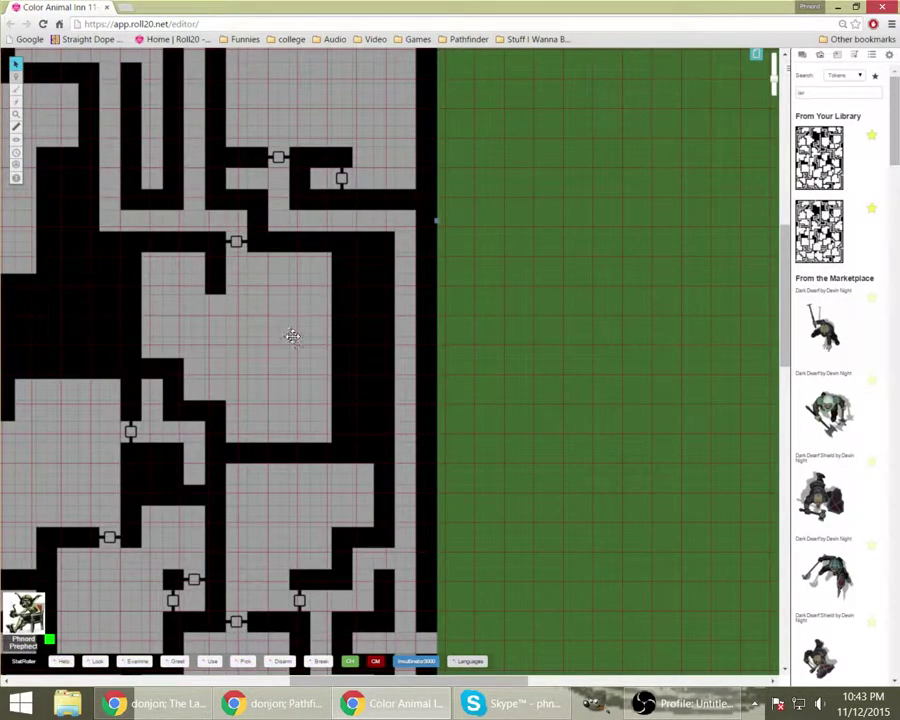
drag(297, 340, 312, 357)
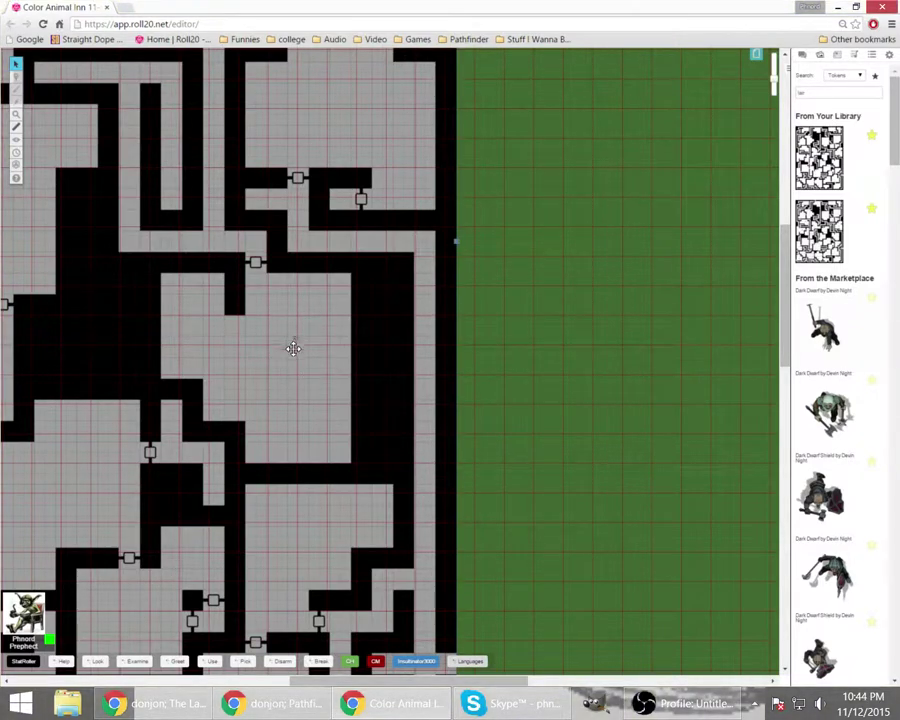
drag(299, 357, 315, 353)
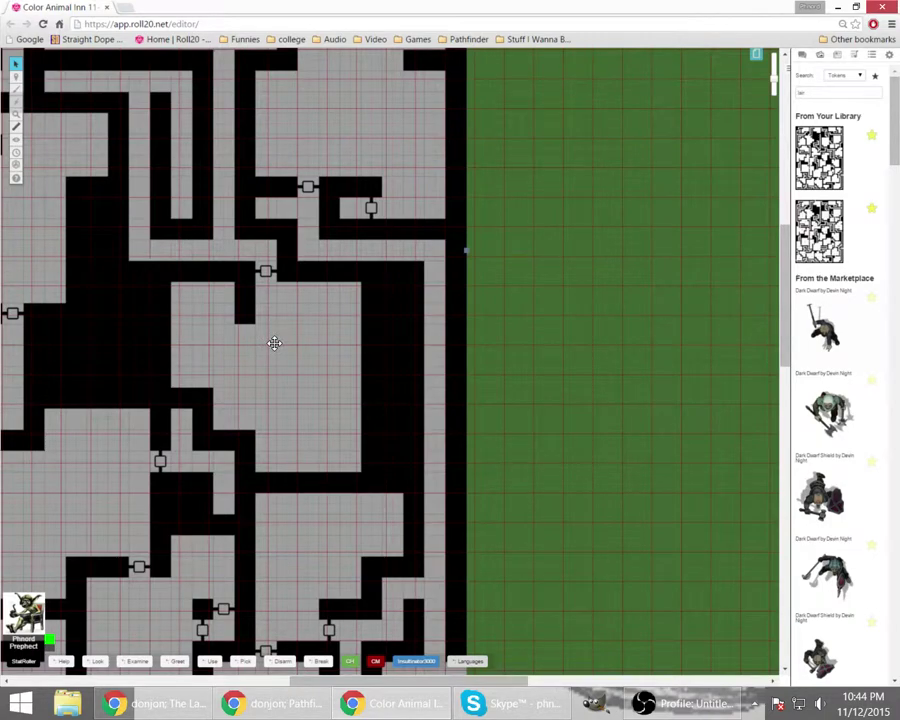
Step: Align the map to the page grid using a 3 × 3-cell box drawn inside a room, with 50-pixel cells
right_click(274, 343)
mouse_move(291, 424)
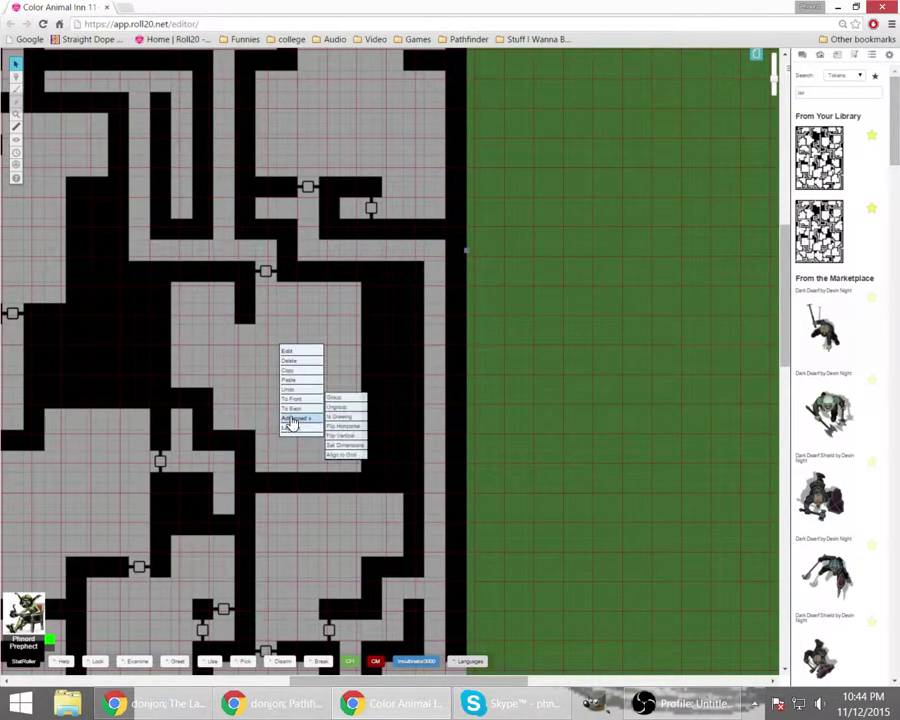
click(343, 455)
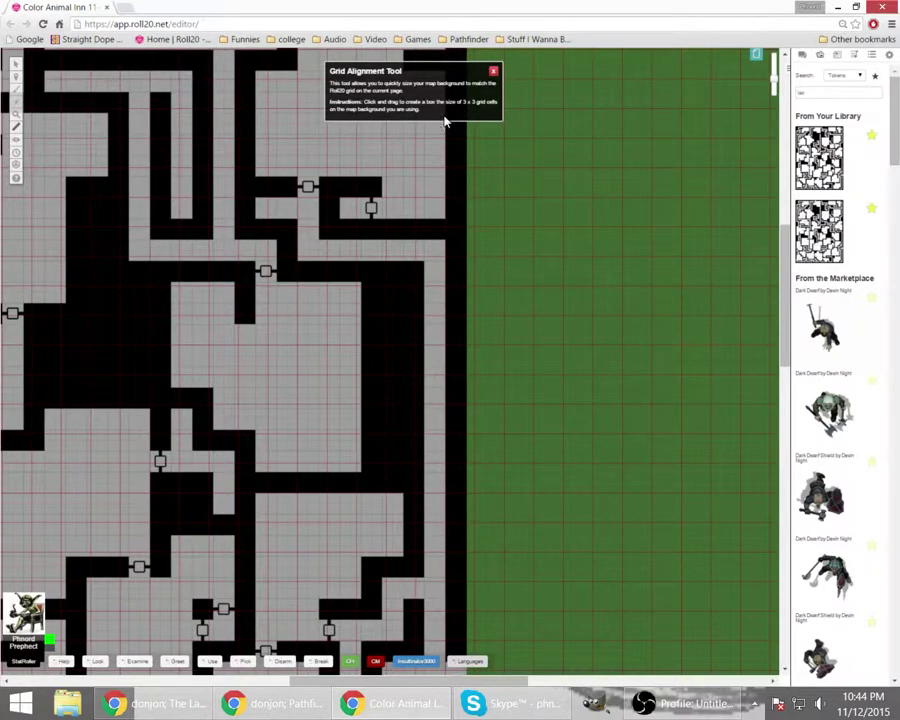
scroll(284, 362, down, 3)
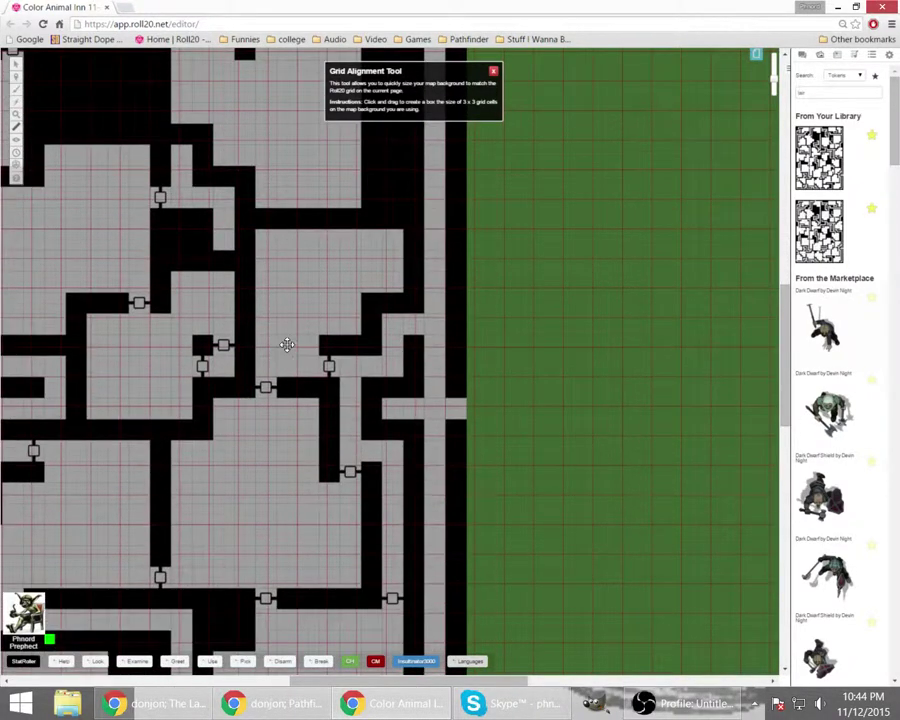
scroll(287, 345, down, 1)
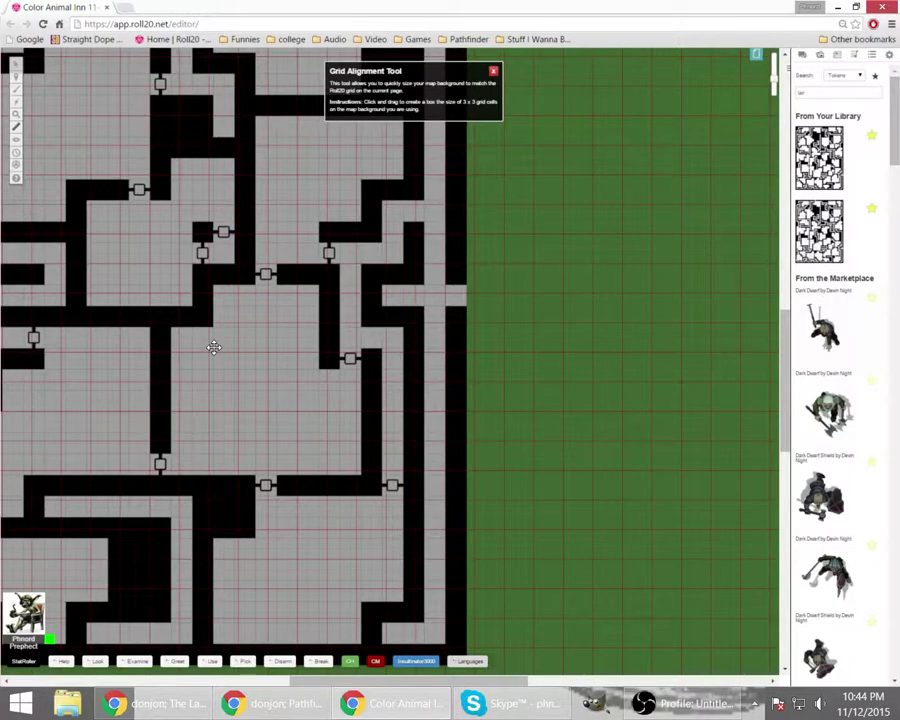
drag(214, 347, 276, 413)
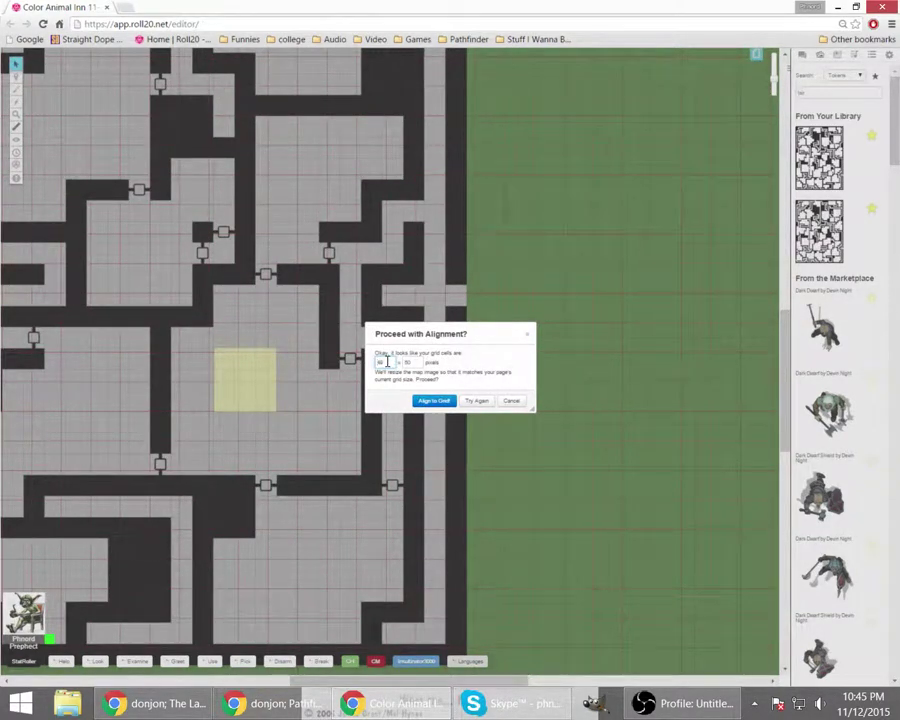
double_click(387, 362)
click(434, 401)
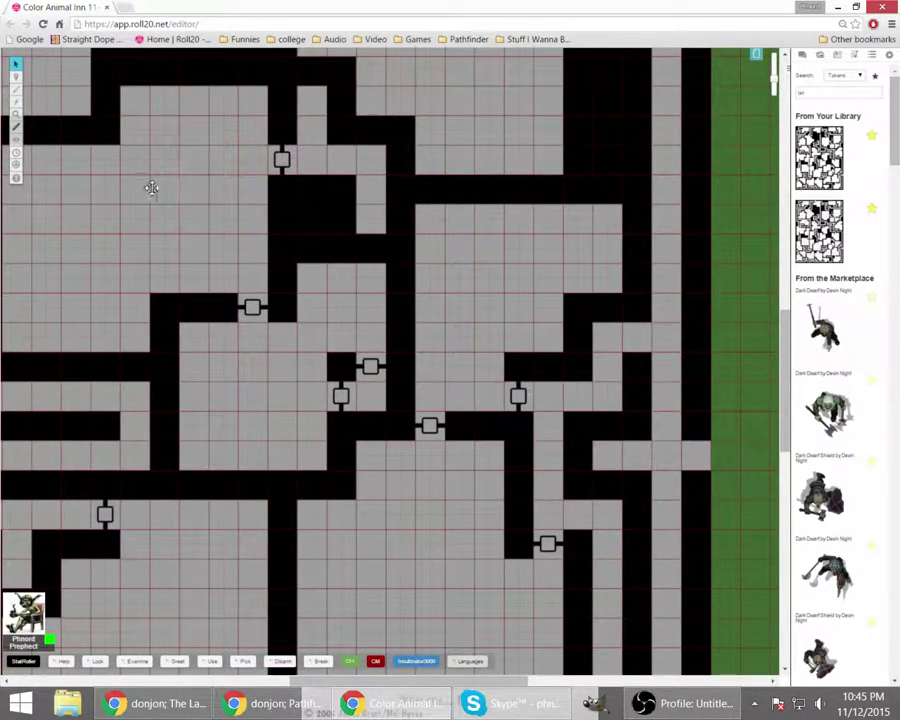
Step: Shift the aligned map by one grid square, zoom out to 30% and reposition the map near the page's upper-left corner
drag(156, 189, 211, 235)
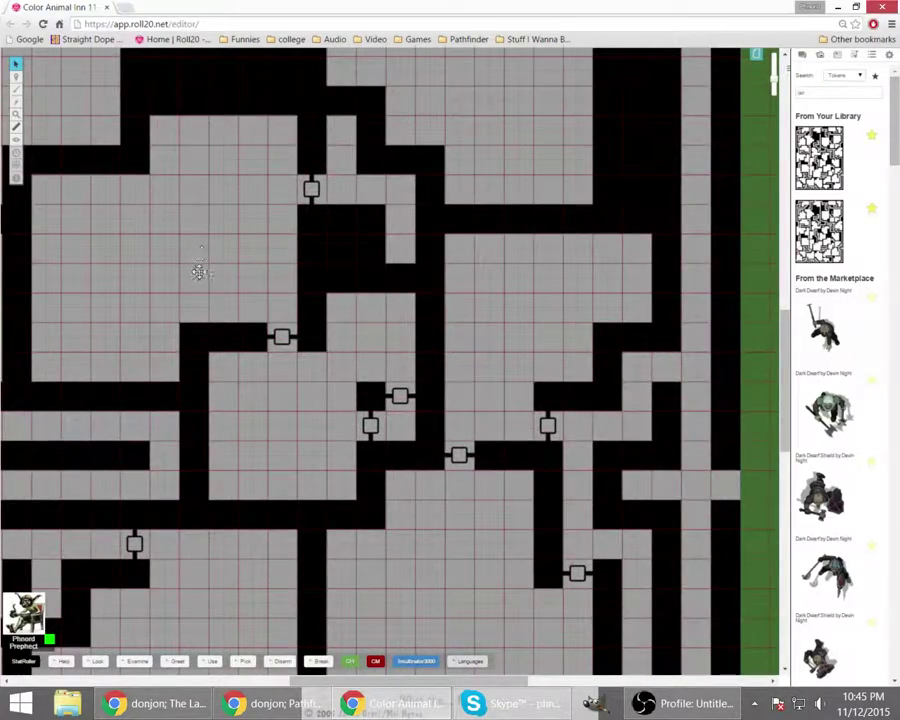
click(15, 113)
click(46, 110)
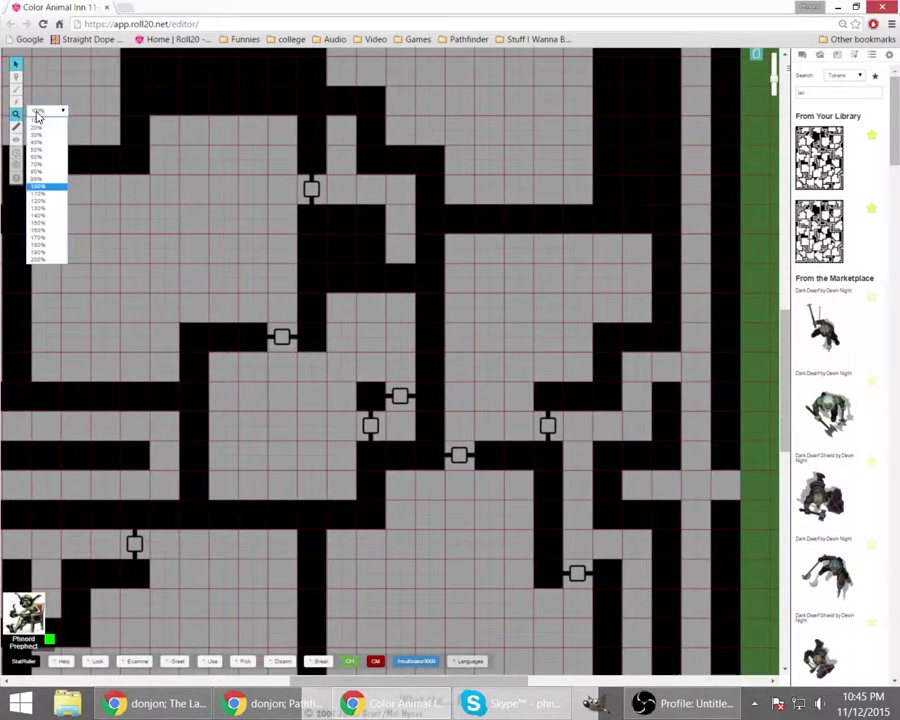
click(43, 140)
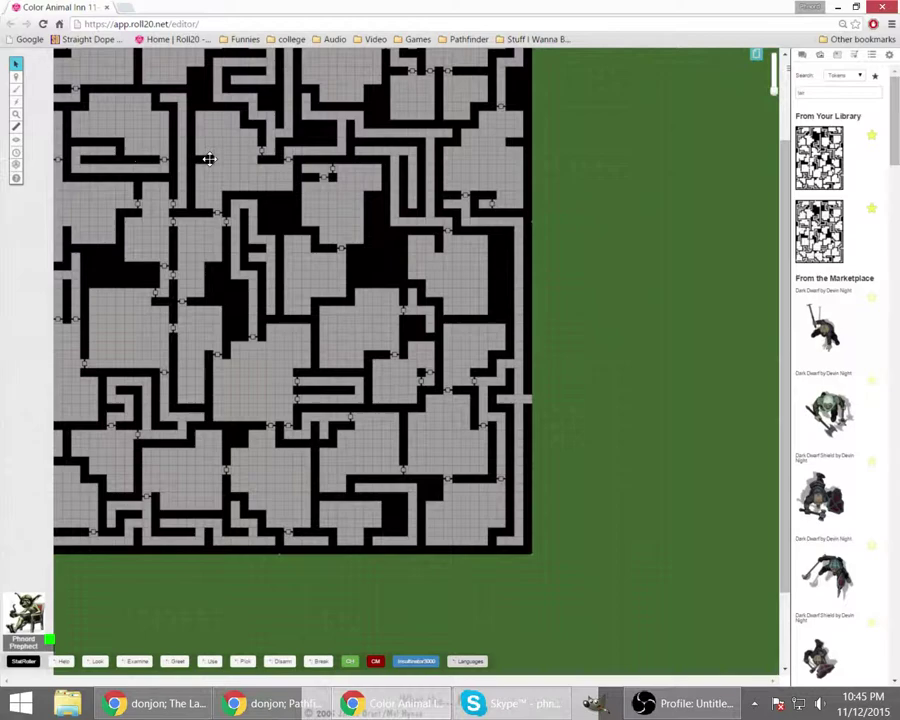
drag(207, 159, 327, 307)
scroll(300, 300, up, 3)
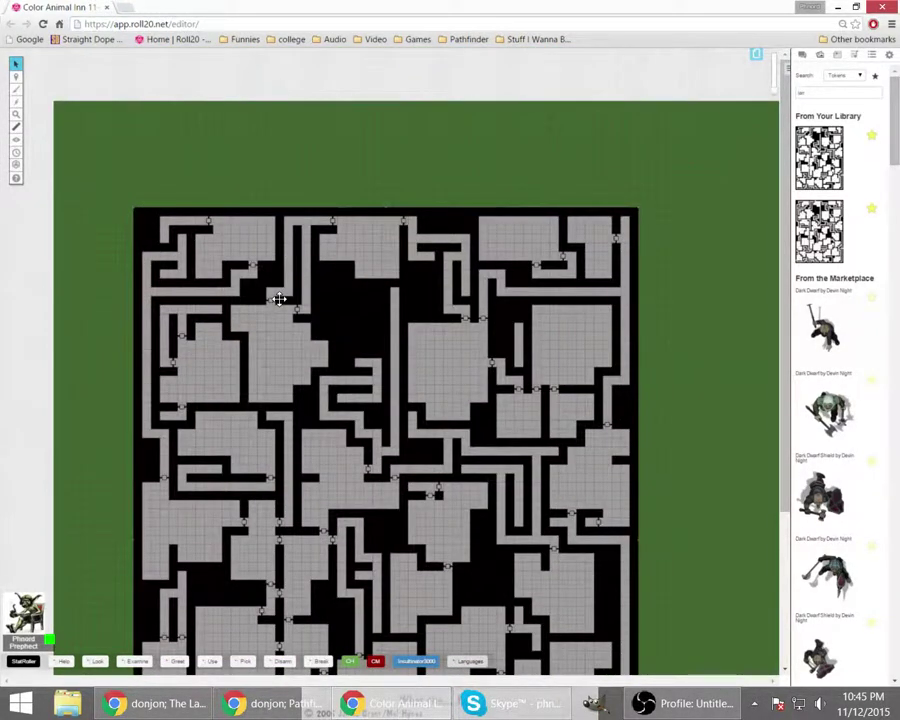
drag(278, 296, 252, 243)
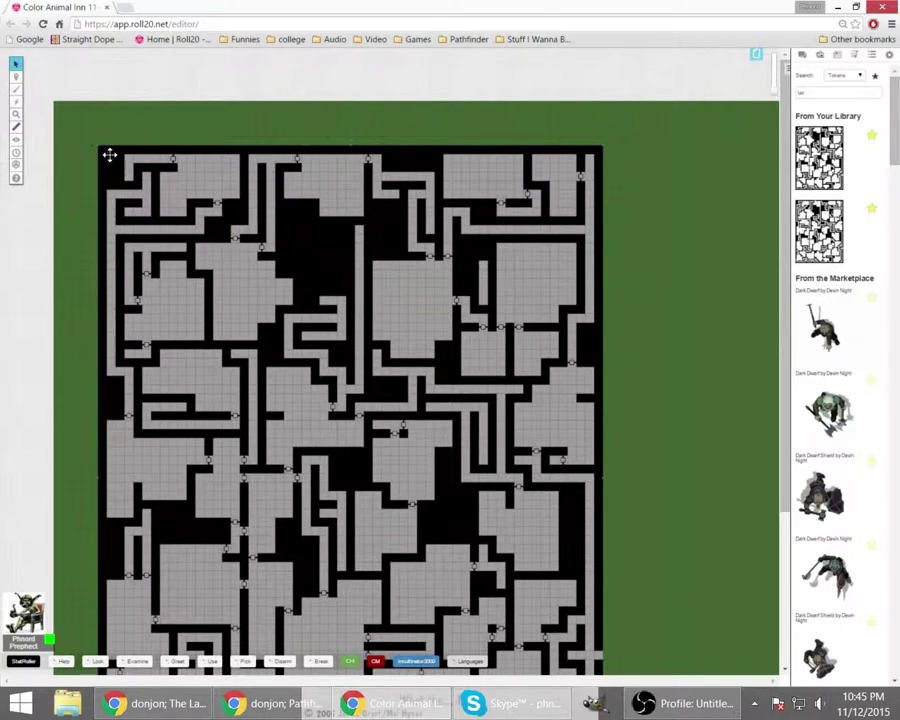
Step: Inspect the map's edges and move it right, leaving a wide green margin along the page's left side
scroll(297, 305, down, 2)
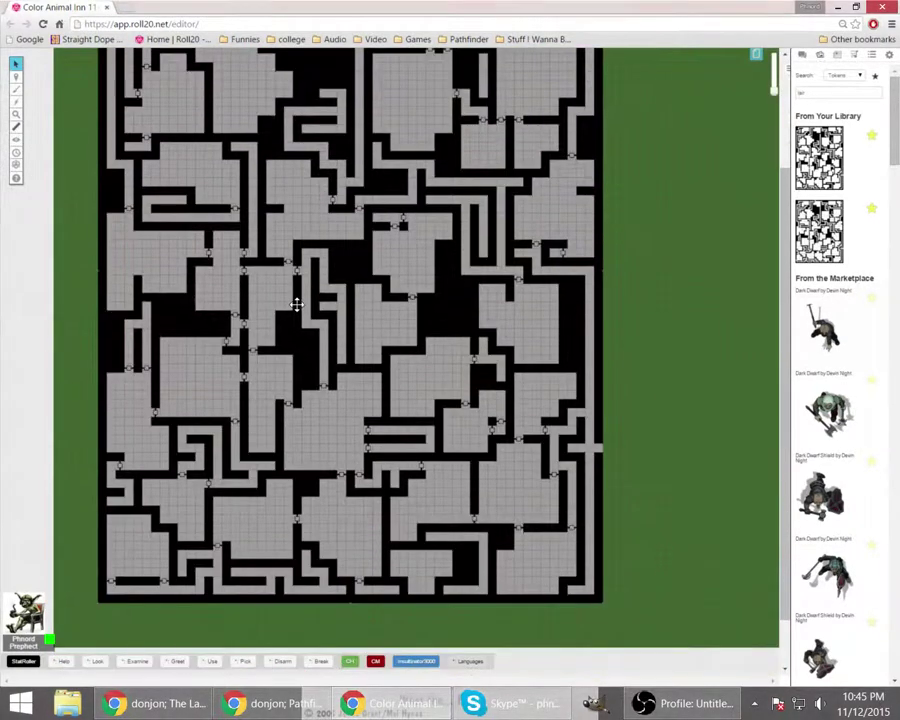
scroll(297, 305, up, 1)
scroll(296, 300, down, 2)
scroll(296, 298, up, 1)
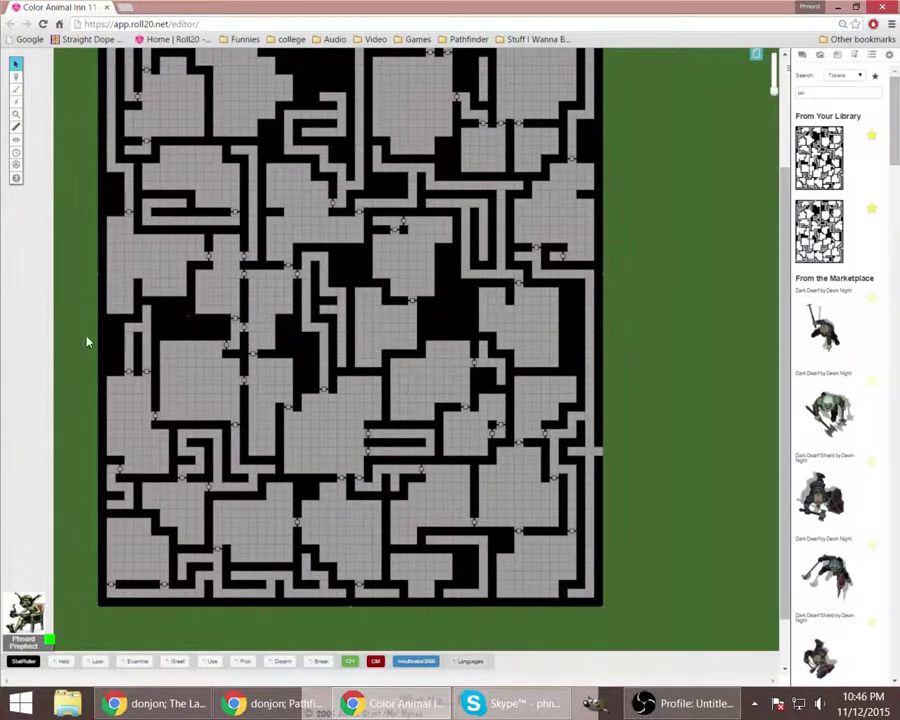
scroll(230, 290, up, 2)
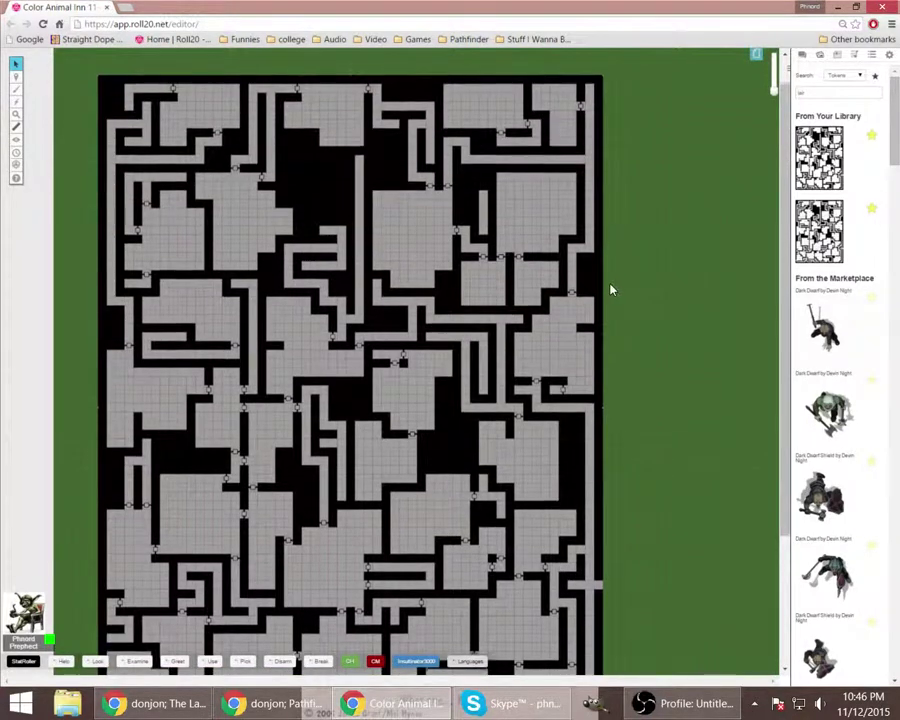
scroll(414, 291, up, 1)
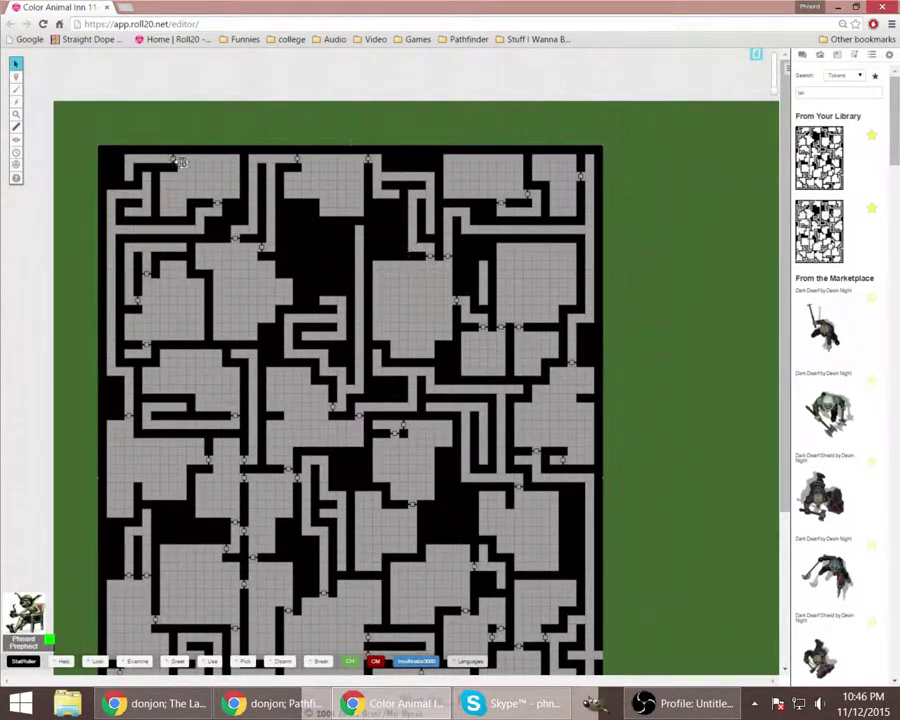
click(85, 135)
drag(143, 176, 308, 254)
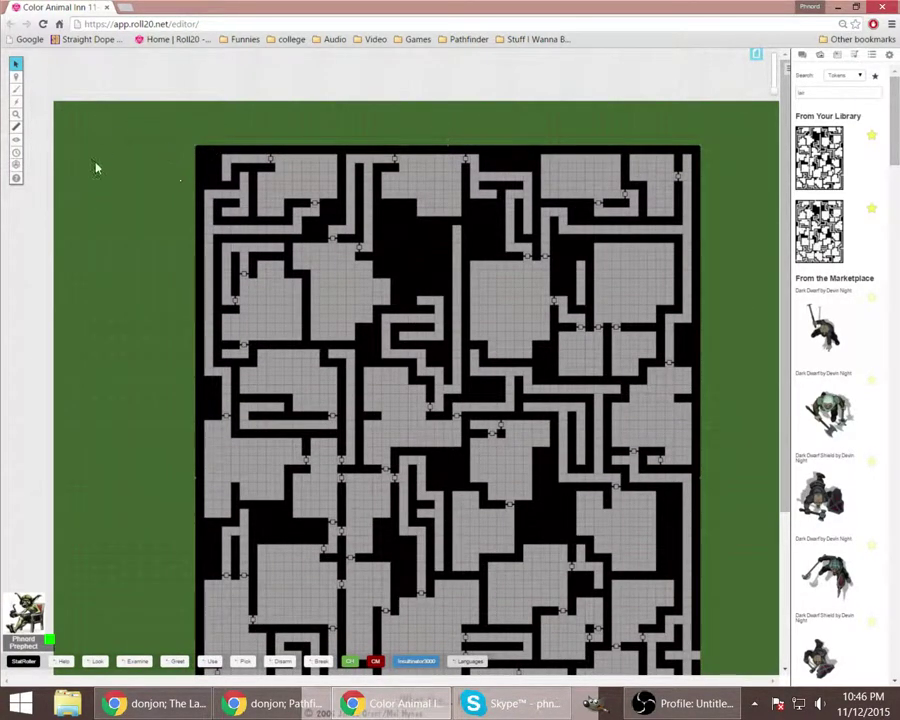
scroll(555, 326, down, 1)
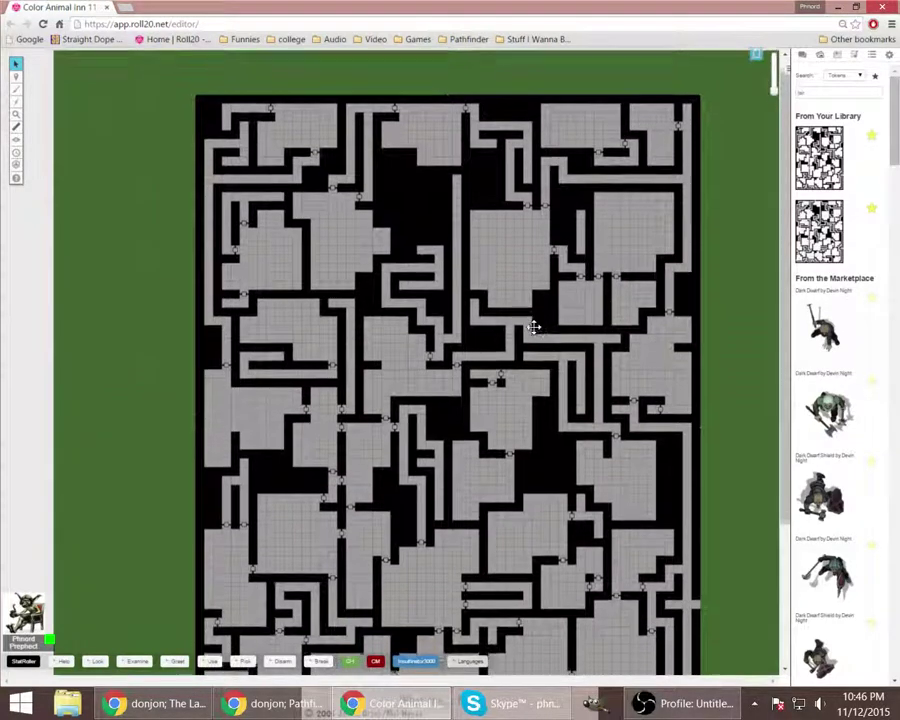
scroll(366, 266, up, 1)
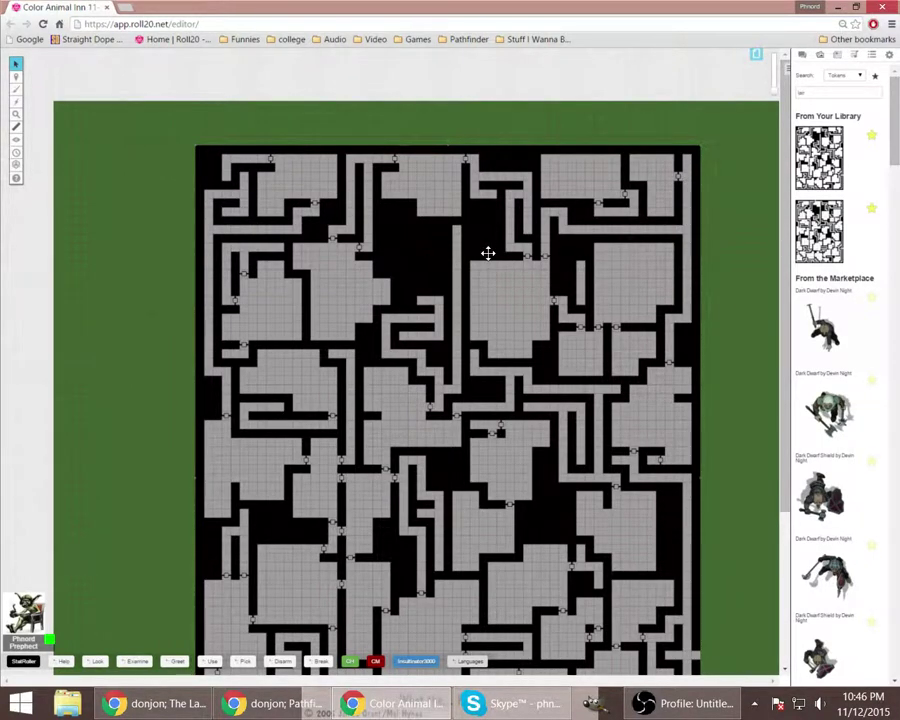
scroll(475, 242, down, 1)
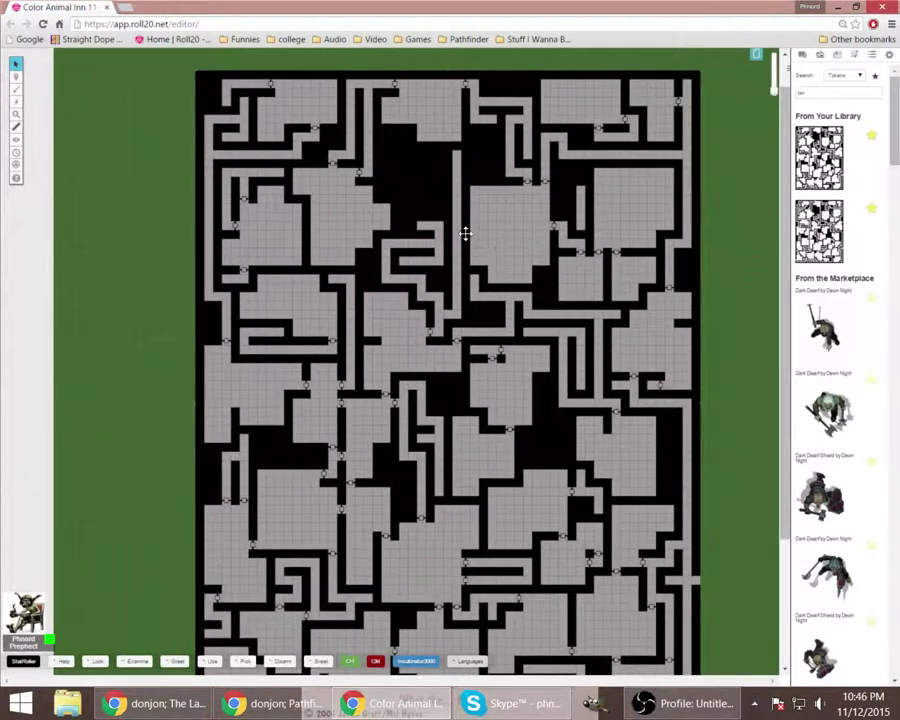
Step: Test a selection box over the map on the Objects & Tokens layer and activate the GM Info Overlay layer
mouse_move(20, 77)
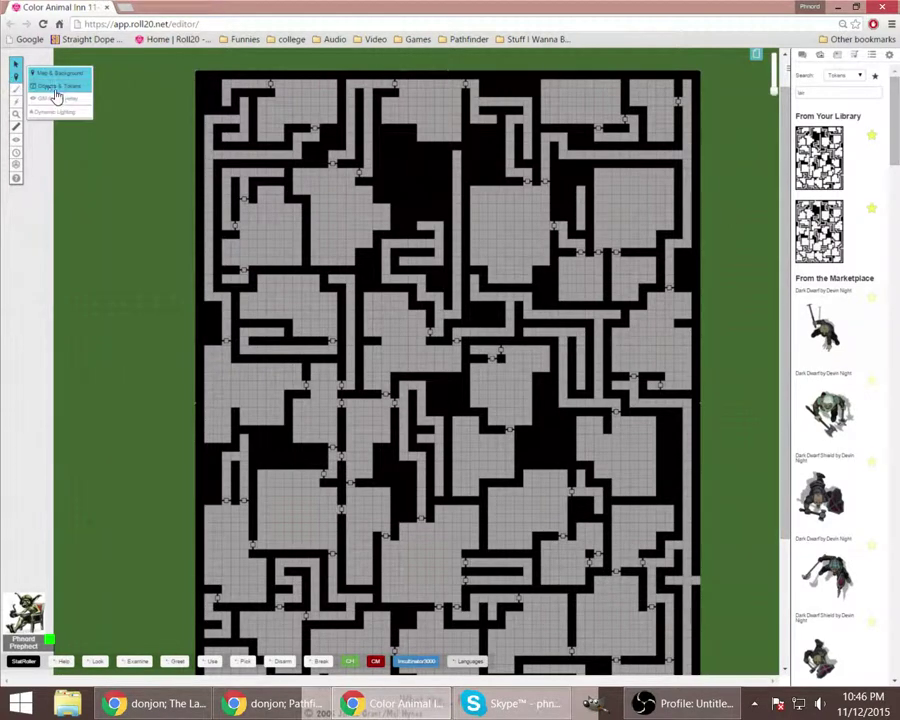
click(58, 92)
drag(392, 172, 292, 240)
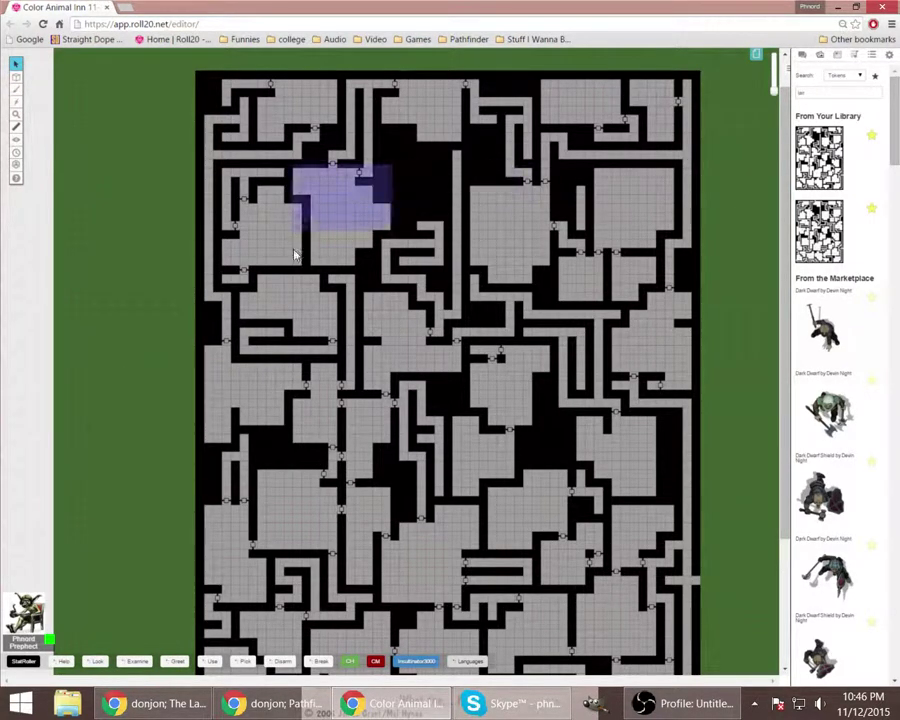
scroll(378, 304, up, 1)
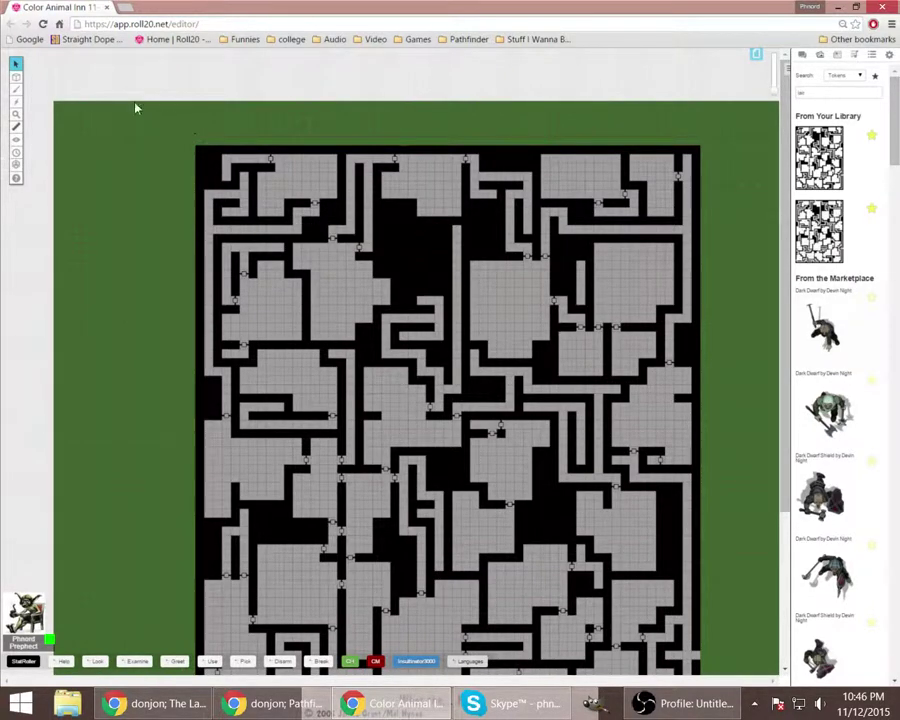
mouse_move(16, 77)
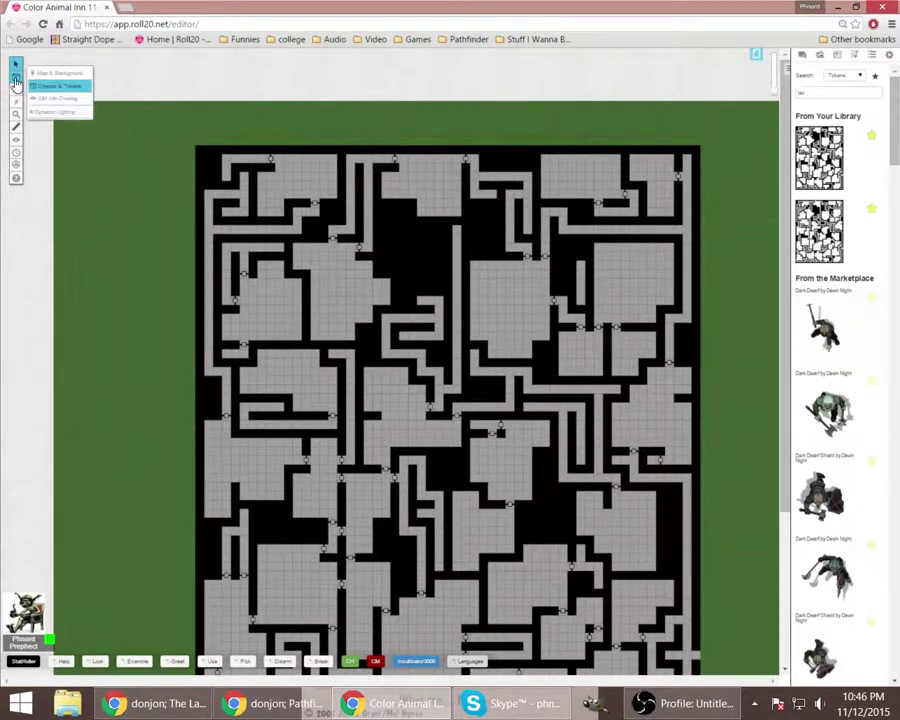
click(64, 104)
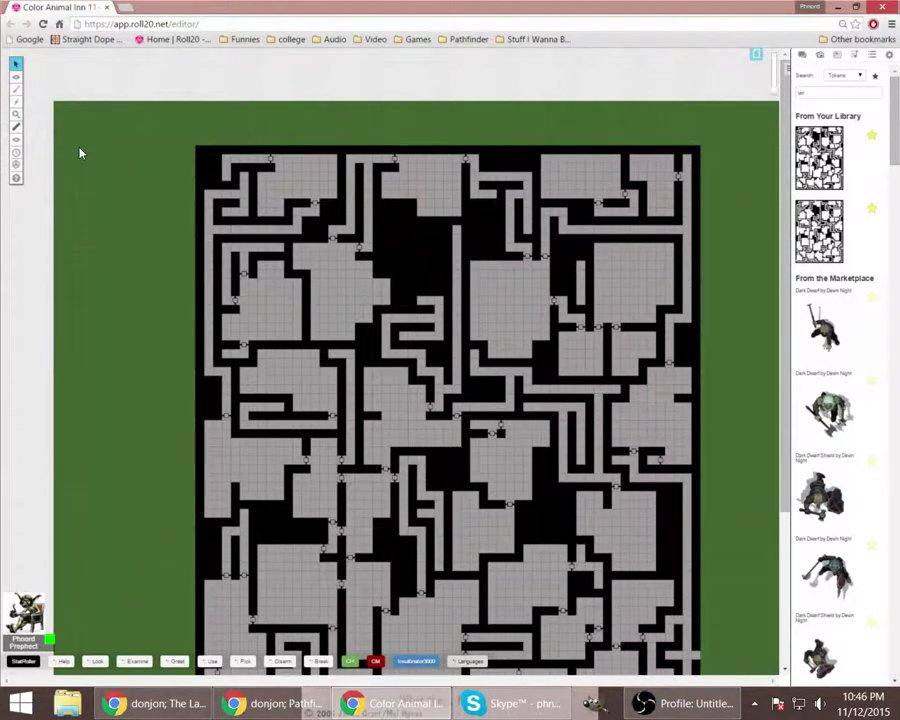
Step: Switch to the donjon dungeon page, check the image options of the numbered map and room 11's tooltip, and return to Roll20
click(289, 708)
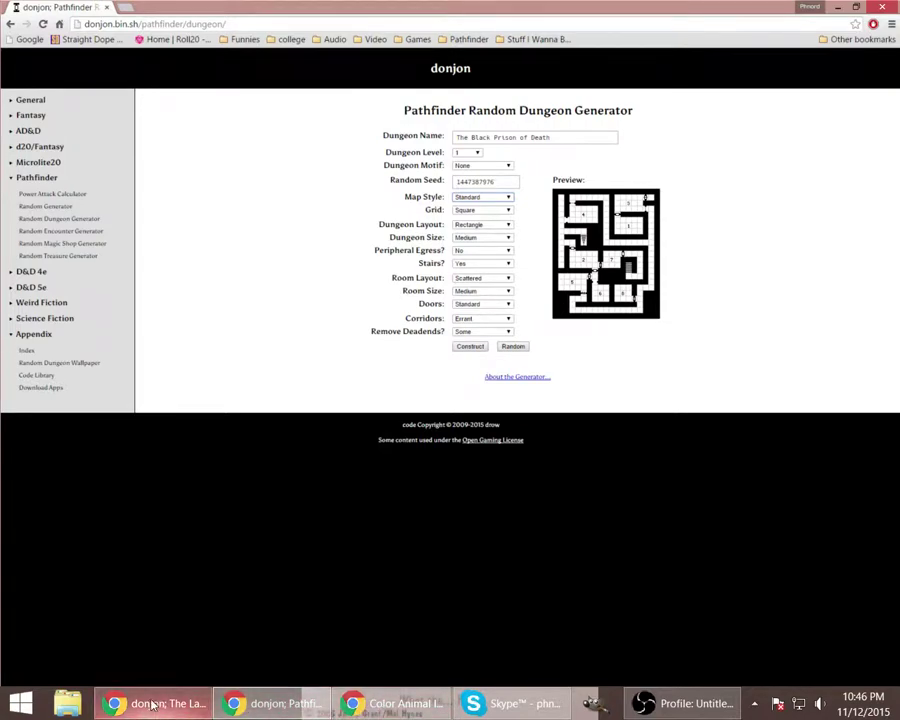
click(209, 700)
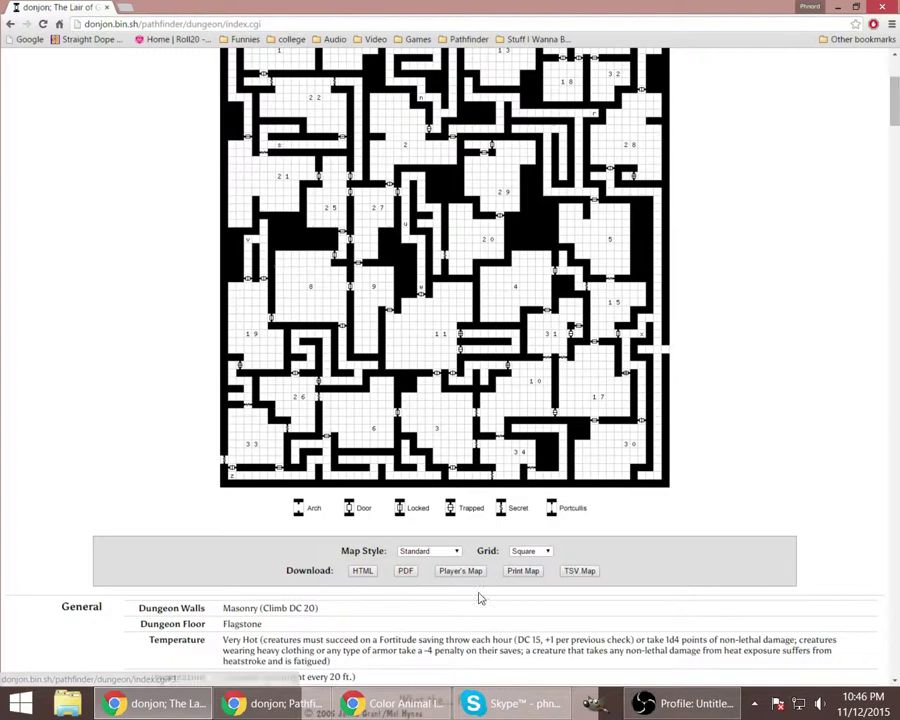
scroll(442, 412, up, 2)
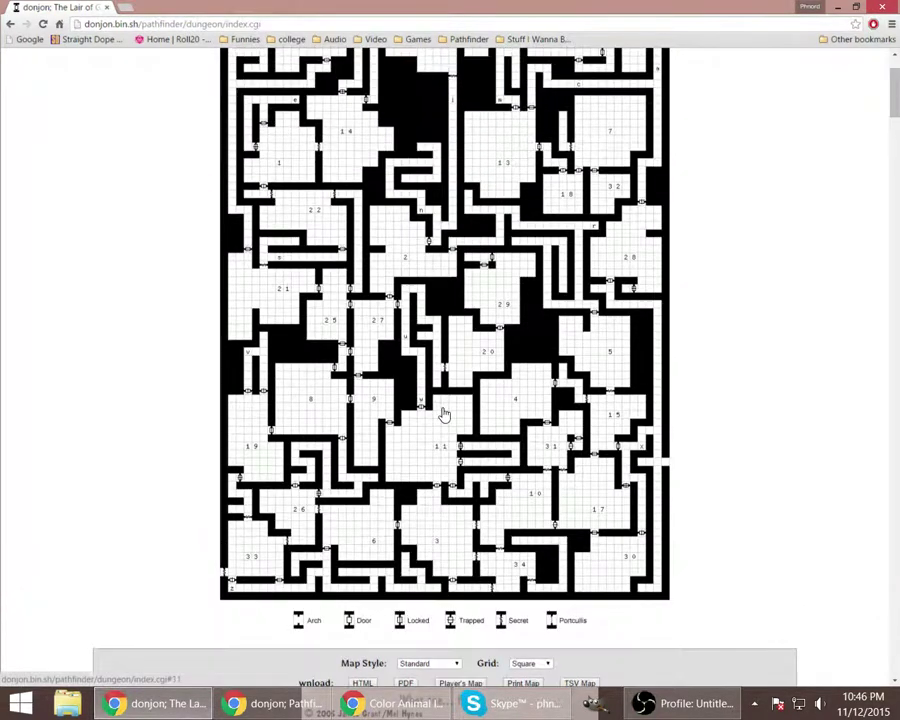
right_click(456, 346)
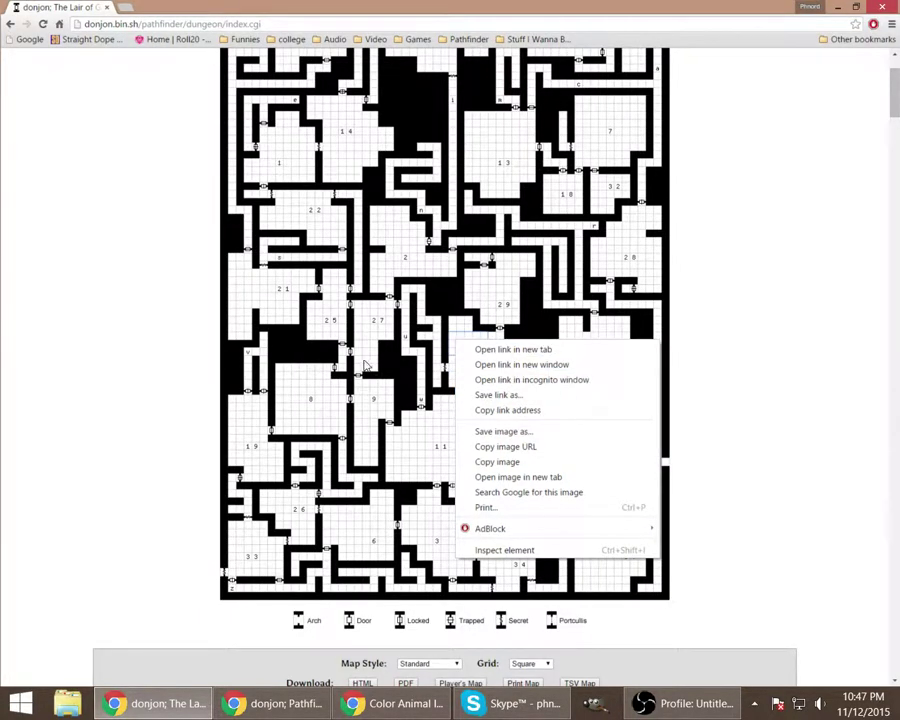
click(202, 348)
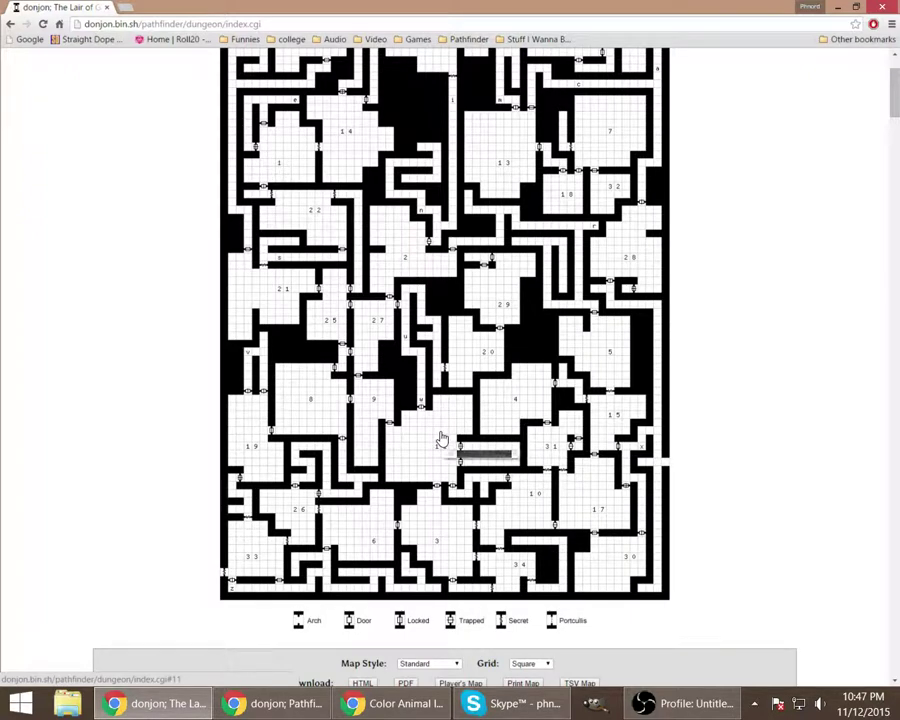
mouse_move(441, 440)
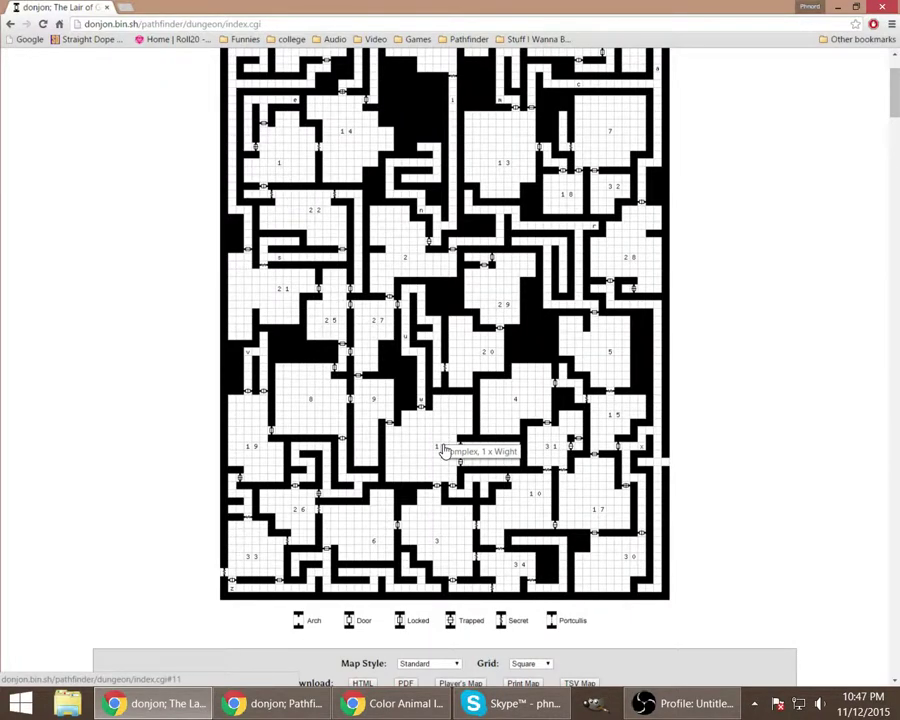
click(270, 705)
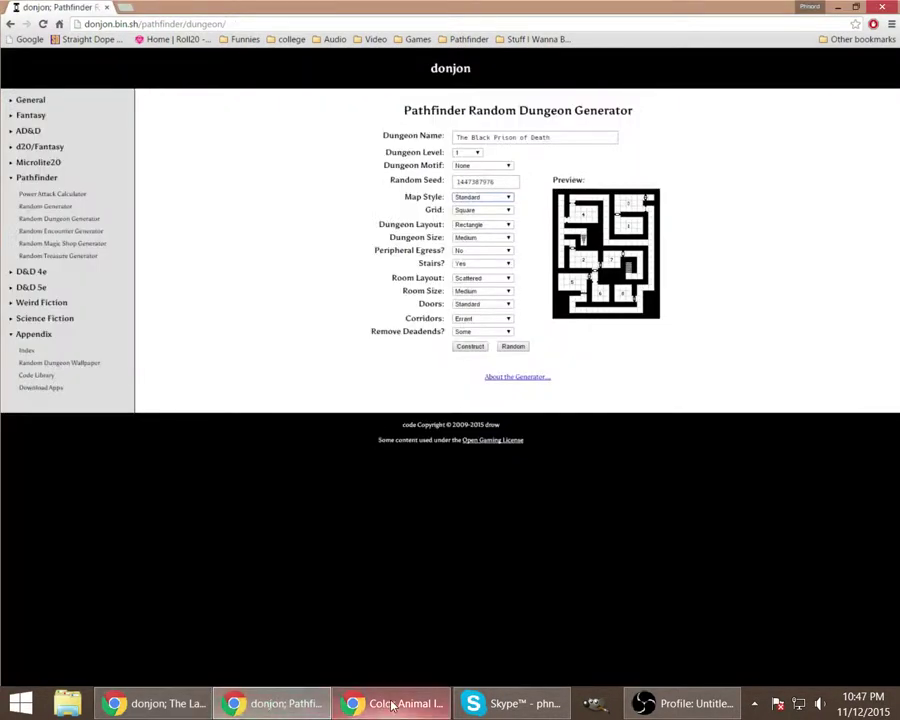
click(350, 704)
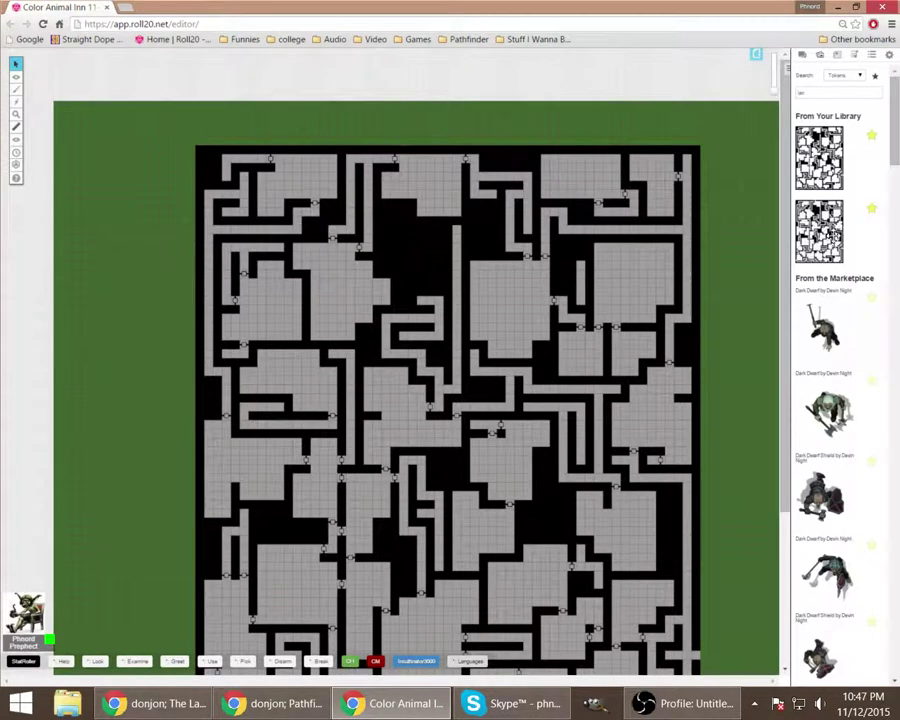
Step: Place the numbered lair map from the library near the page's upper-left corner and enlarge it on the GM layer
drag(819, 157, 130, 198)
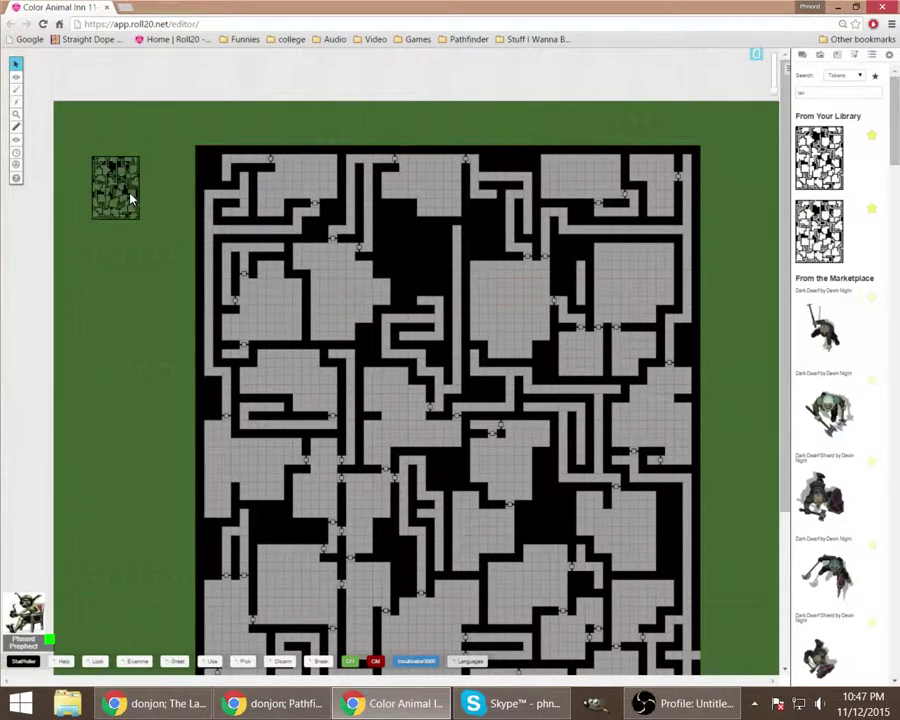
click(140, 196)
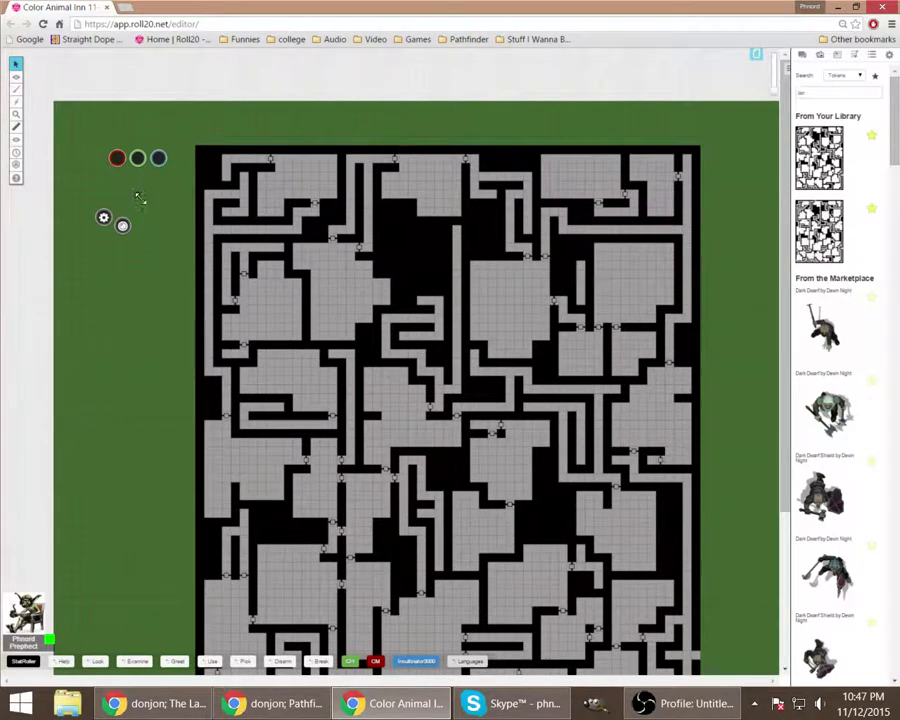
drag(140, 197, 300, 455)
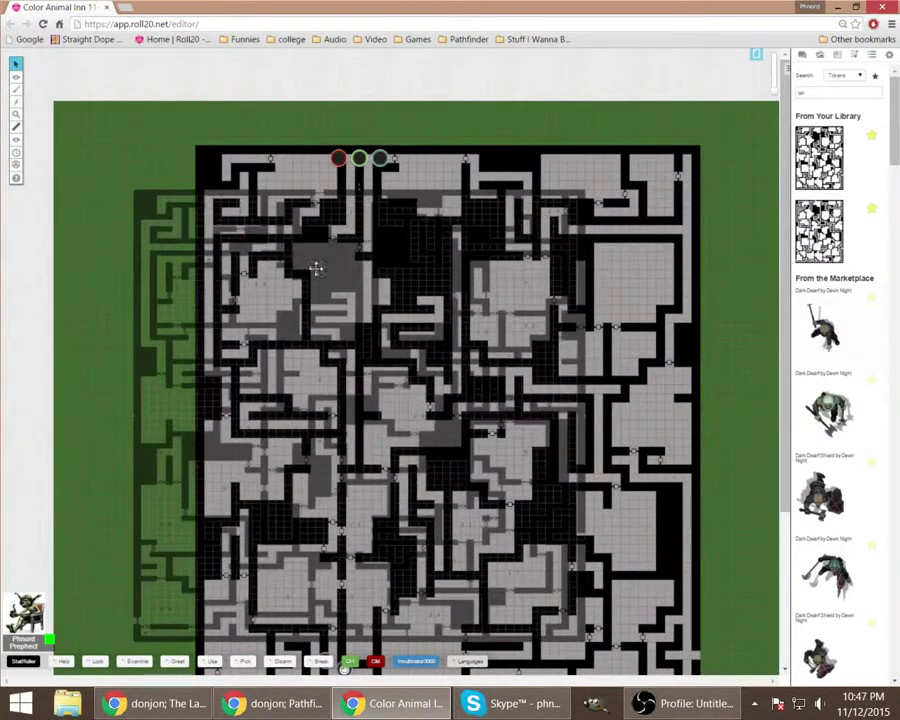
Step: Match the numbered map's upper-left corner to the player map and stretch it until both maps' edges coincide
drag(266, 261, 327, 214)
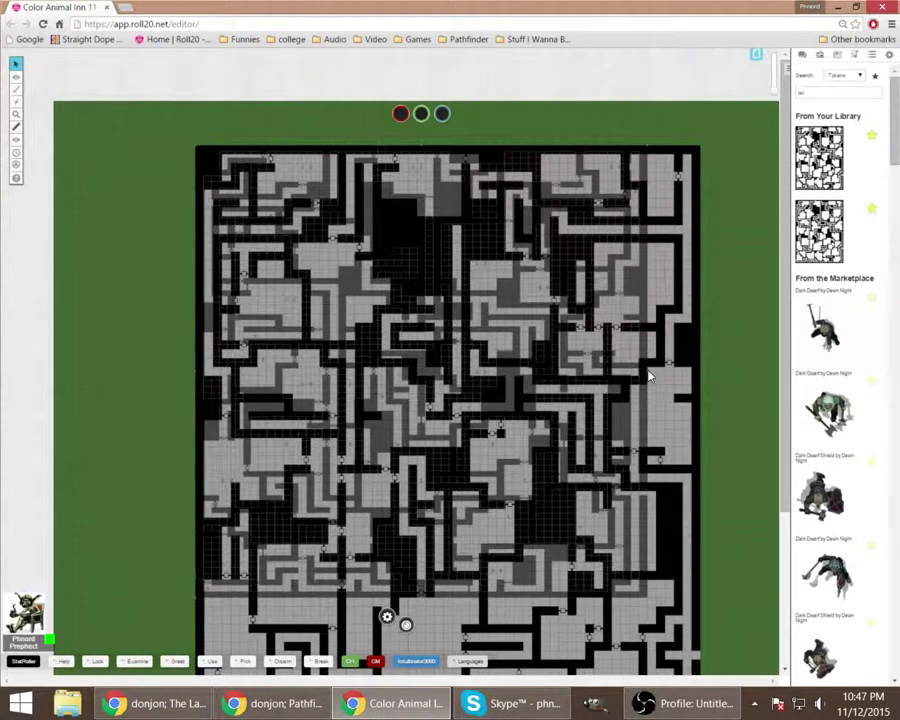
drag(646, 370, 701, 358)
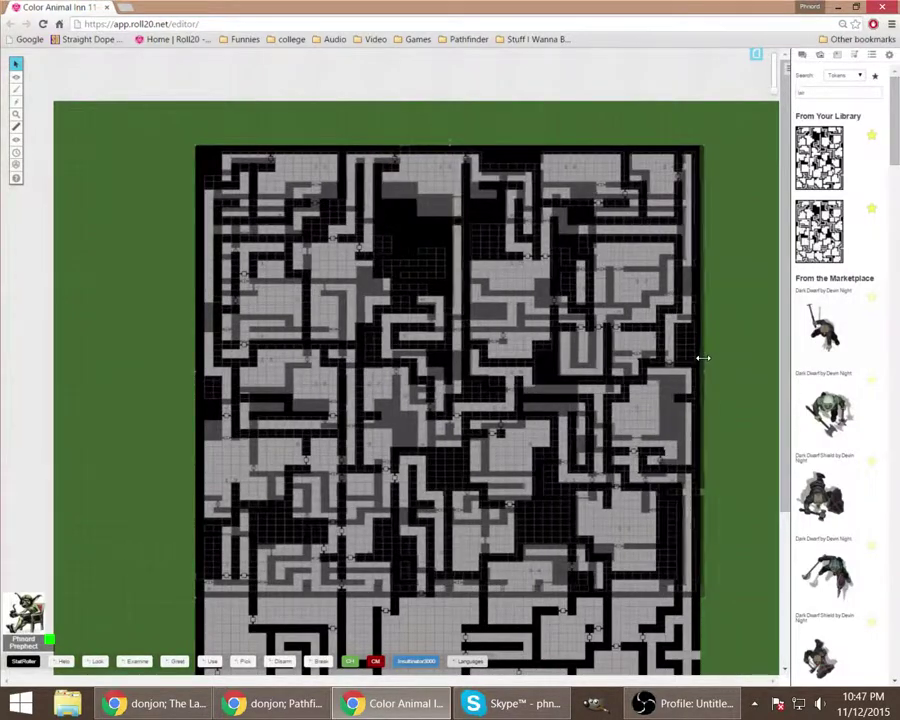
scroll(546, 346, down, 3)
scroll(546, 346, down, 1)
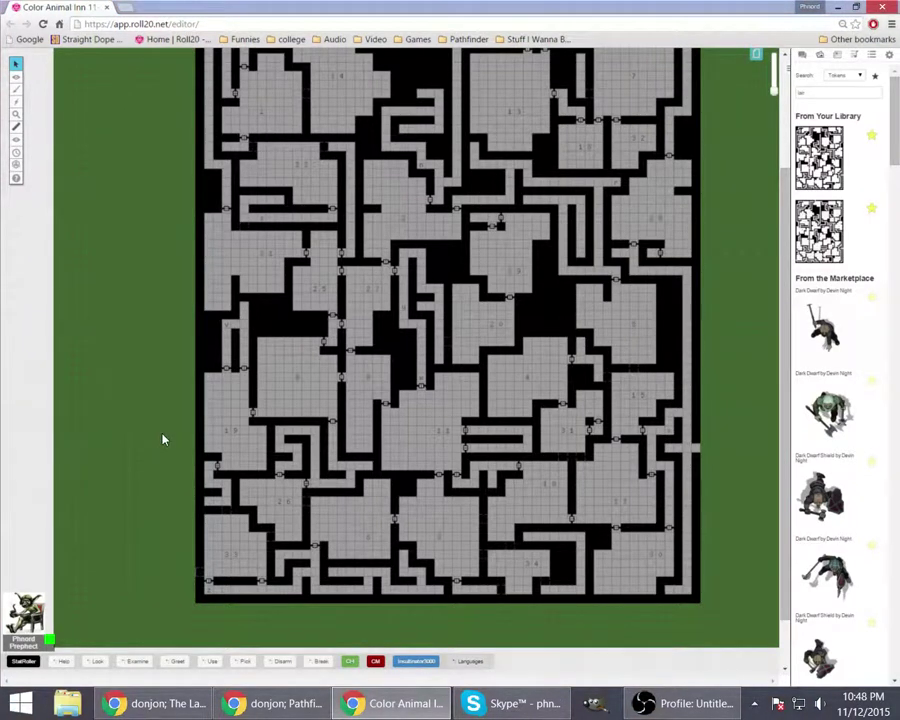
Step: Activate the Objects & Tokens layer, read the secret door's tooltip between rooms 1 and 14 on the donjon page, and return to Roll20
scroll(164, 436, up, 3)
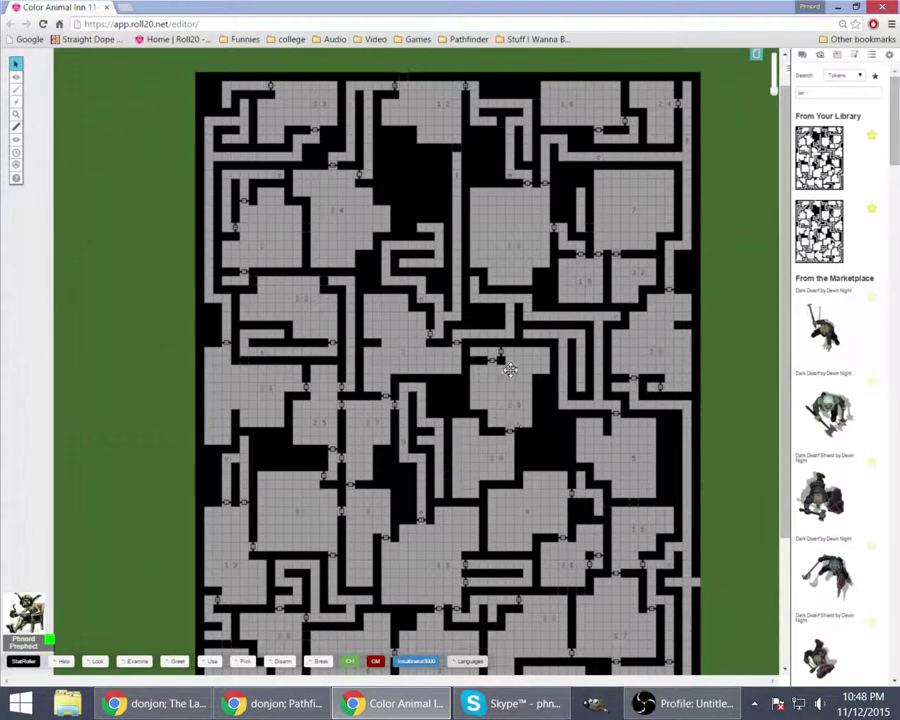
mouse_move(16, 88)
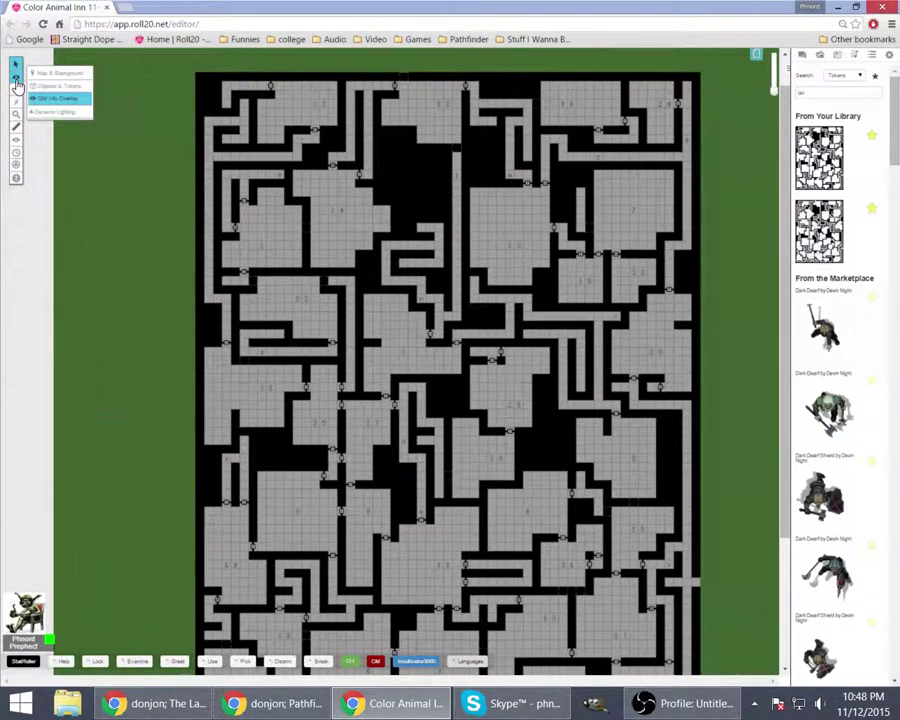
click(55, 75)
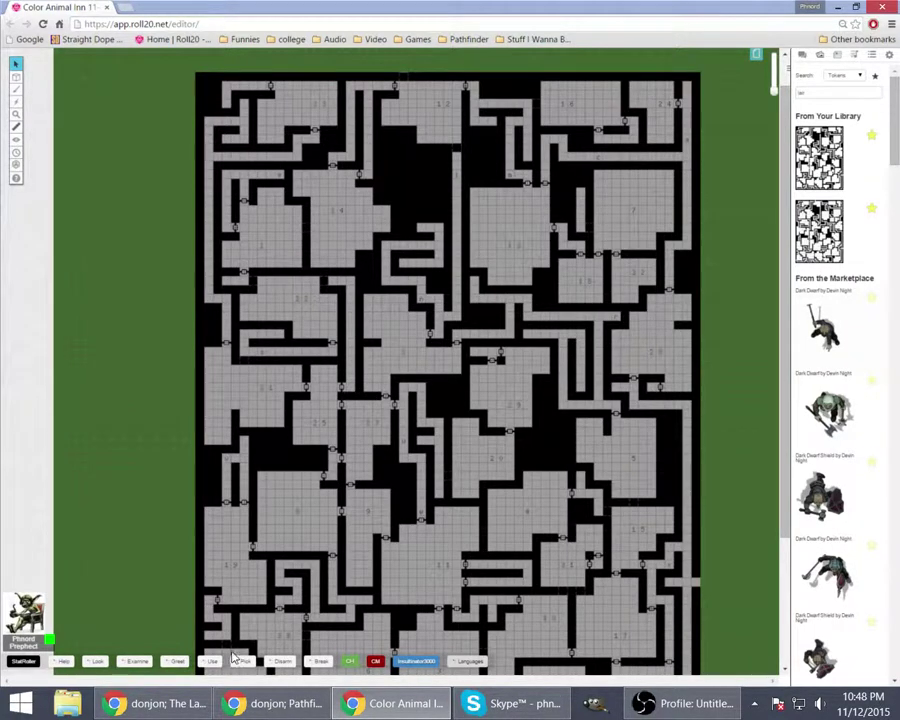
click(183, 712)
scroll(333, 290, up, 2)
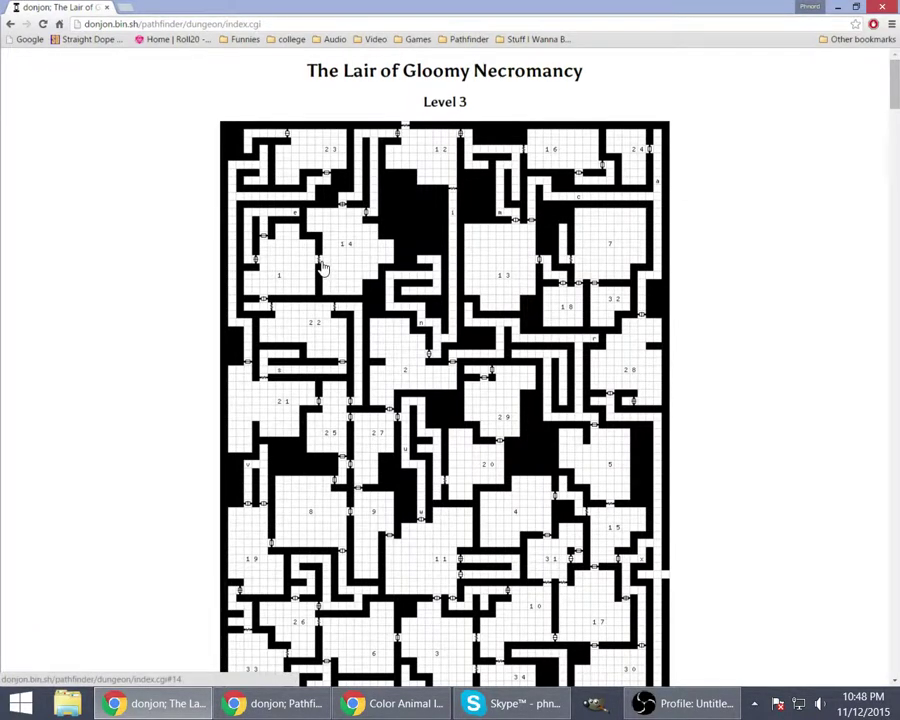
mouse_move(322, 266)
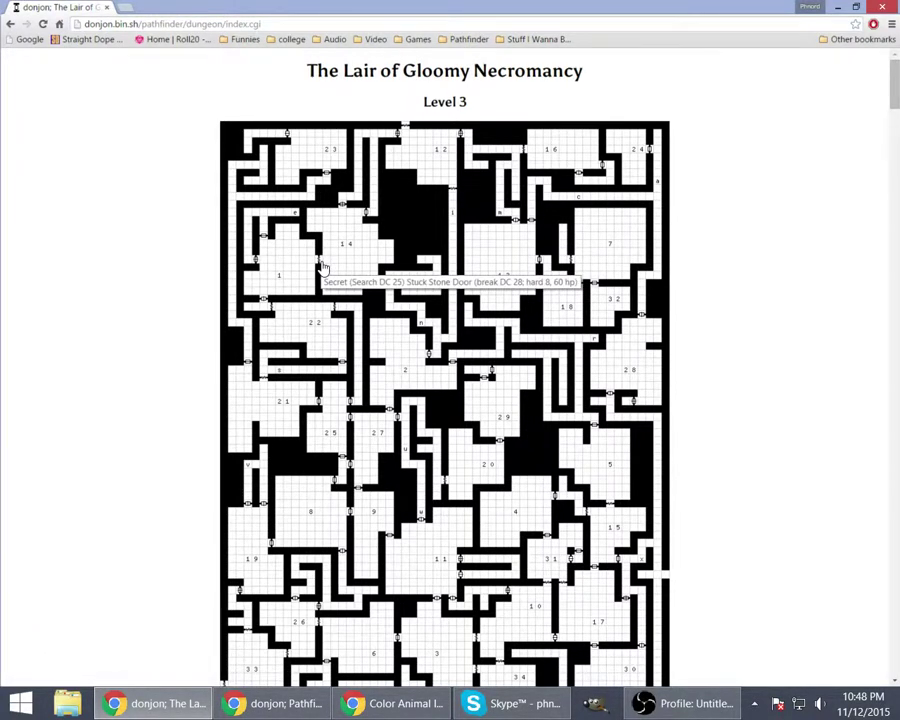
click(270, 703)
click(362, 709)
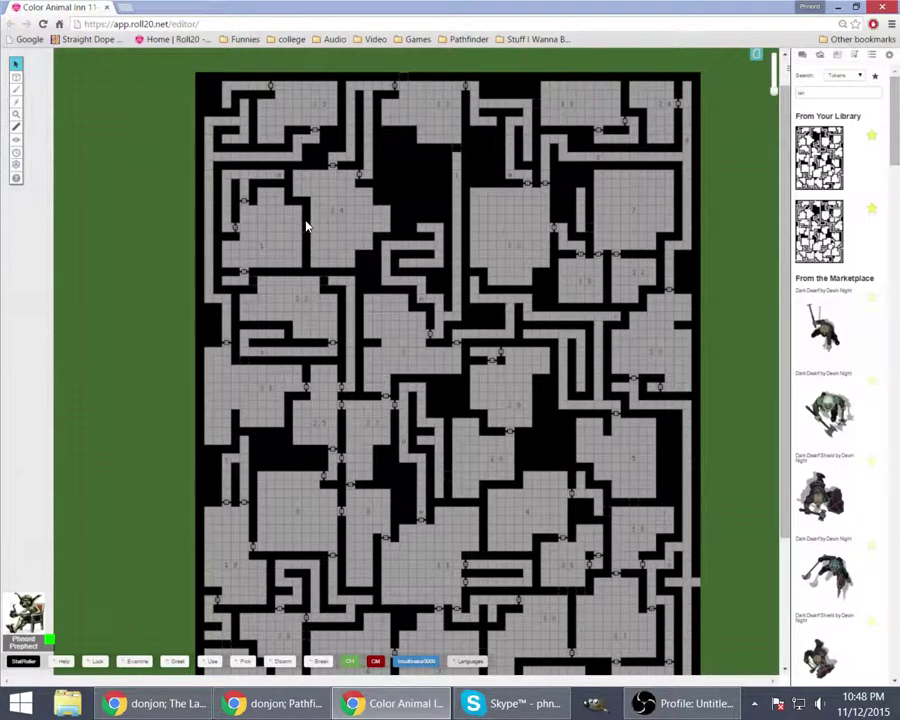
Step: Activate the GM Info Overlay layer and shift the numbered map one grid square to the right
mouse_move(15, 77)
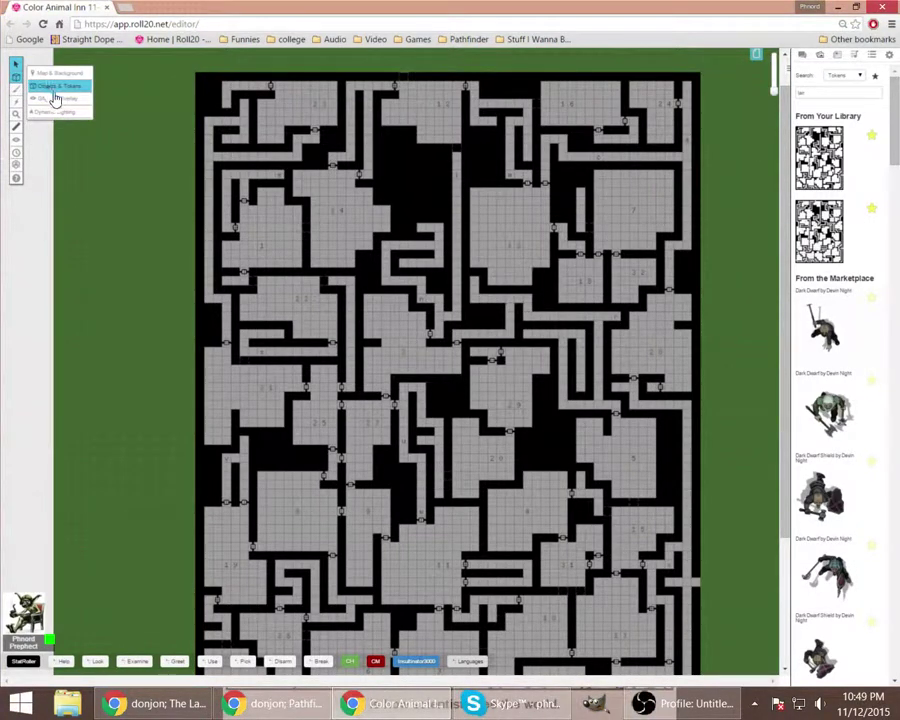
click(55, 98)
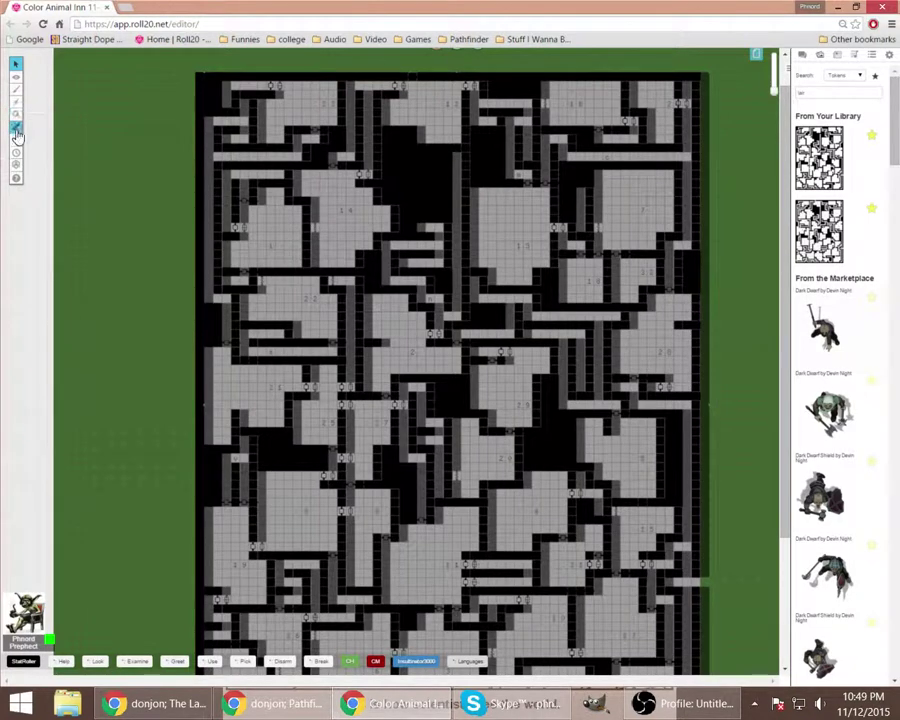
mouse_move(15, 76)
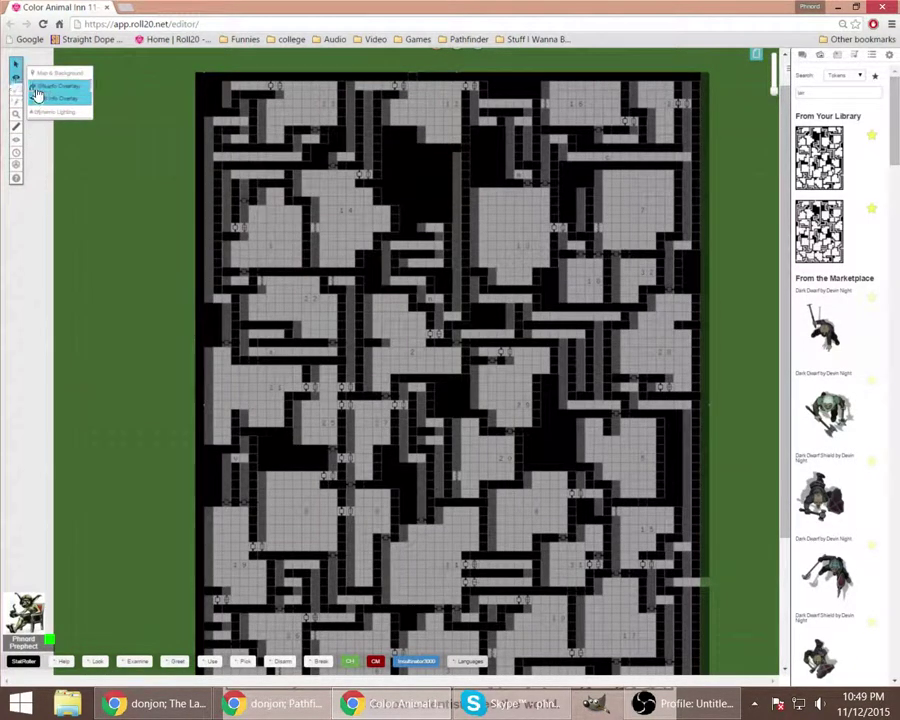
click(53, 100)
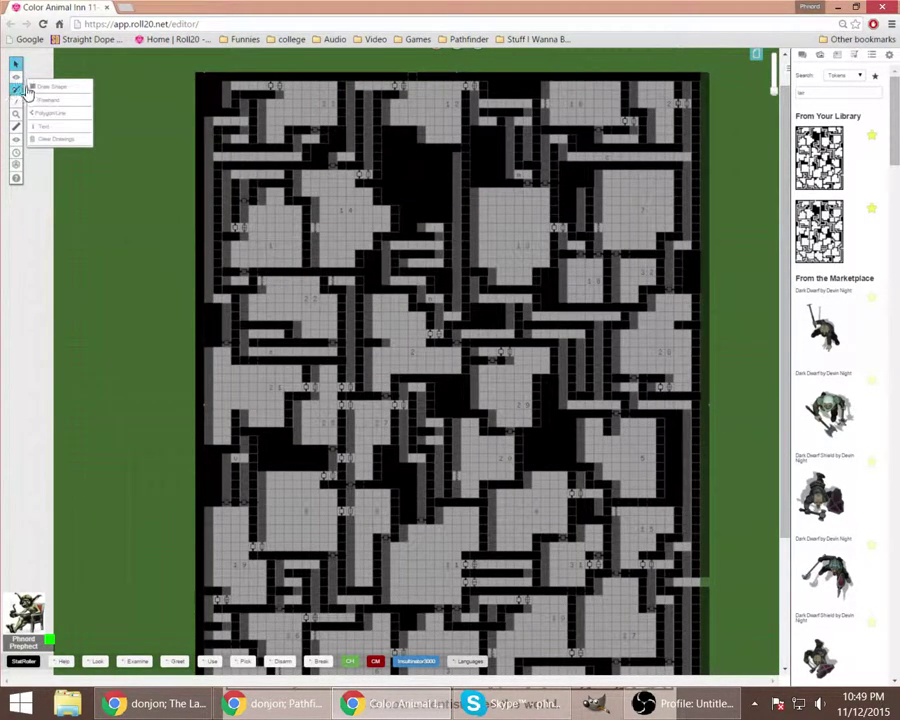
Step: Set the rectangle drawing tool to a red outline and a red fill
click(33, 63)
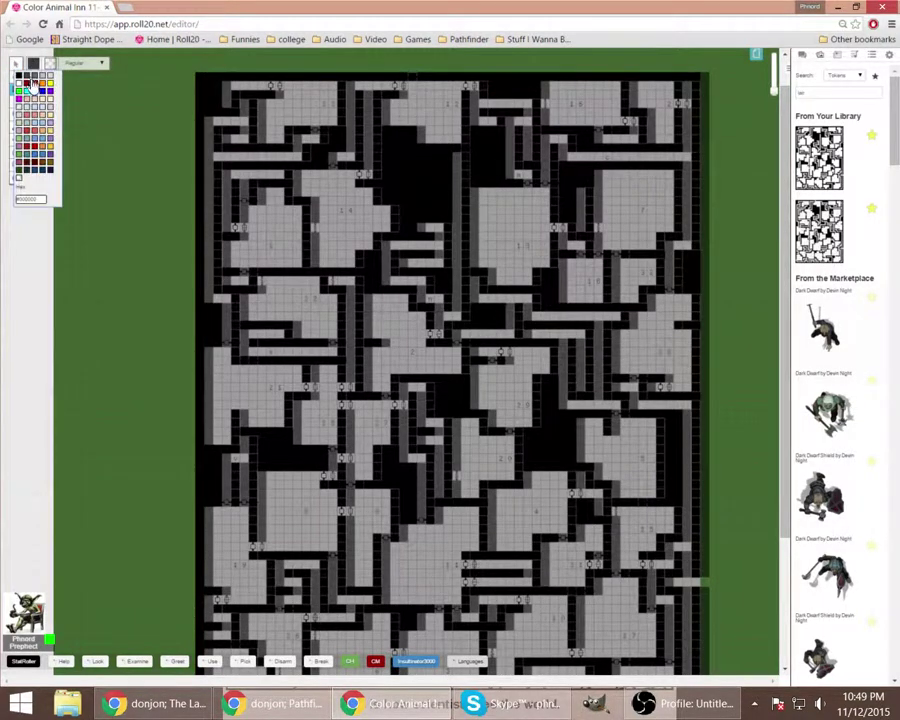
click(34, 83)
click(33, 63)
click(35, 83)
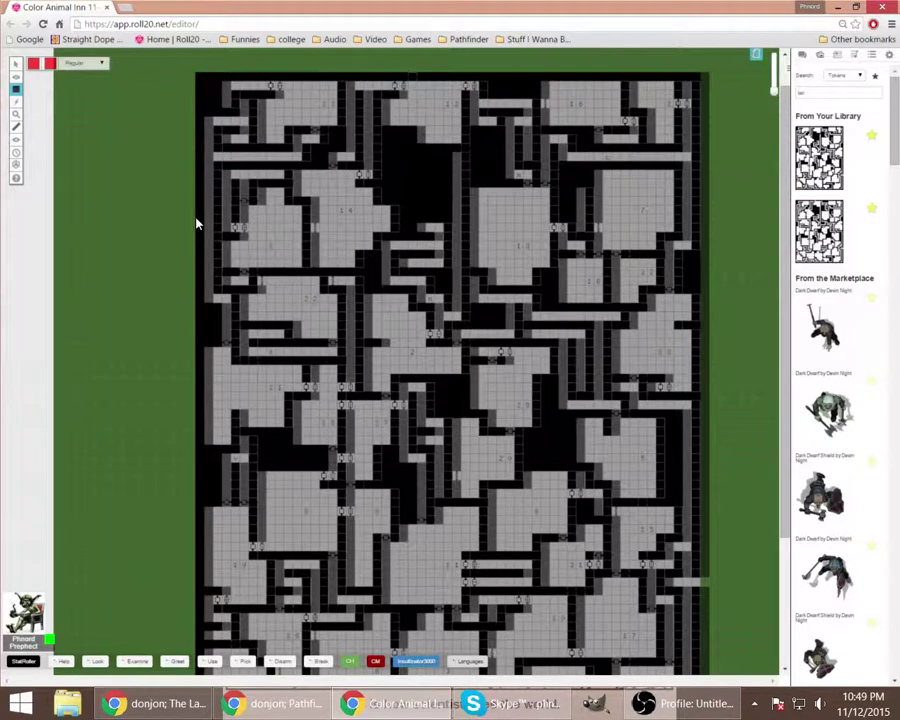
Step: Mark secret doors with red squares between rooms 1 and 14, above room 22, beside room 20 and above room 15, and realign the numbered map
click(303, 229)
click(254, 282)
drag(450, 484, 454, 486)
key(ctrl+v)
click(15, 63)
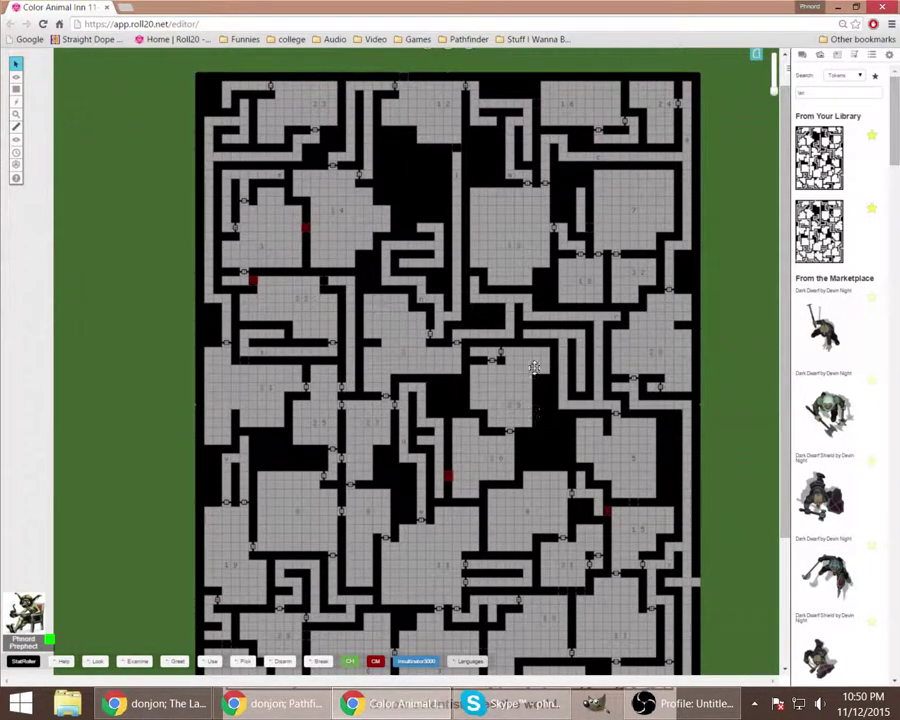
Step: Mark secret doors with red squares below room 12, above room 33 and above room 34, and realign the numbered map with the player map
click(453, 281)
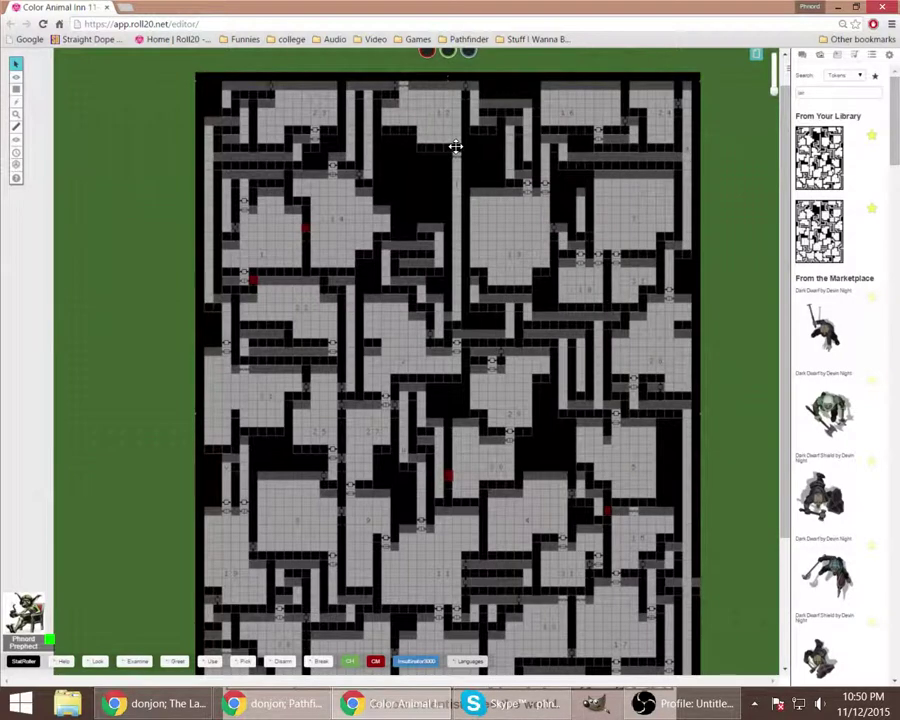
mouse_move(16, 89)
click(45, 90)
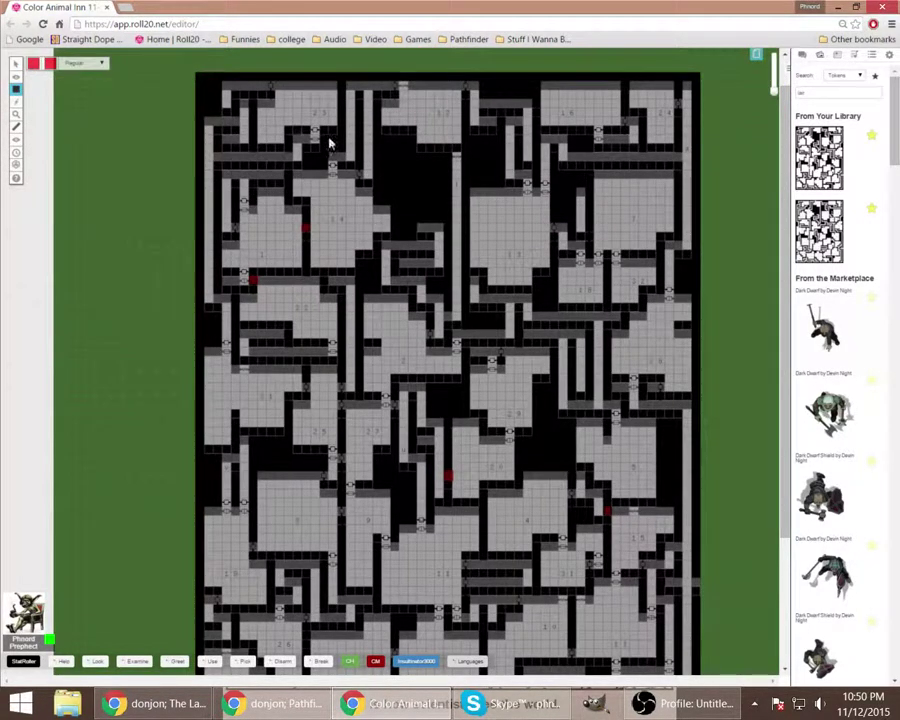
click(456, 148)
scroll(418, 560, down, 5)
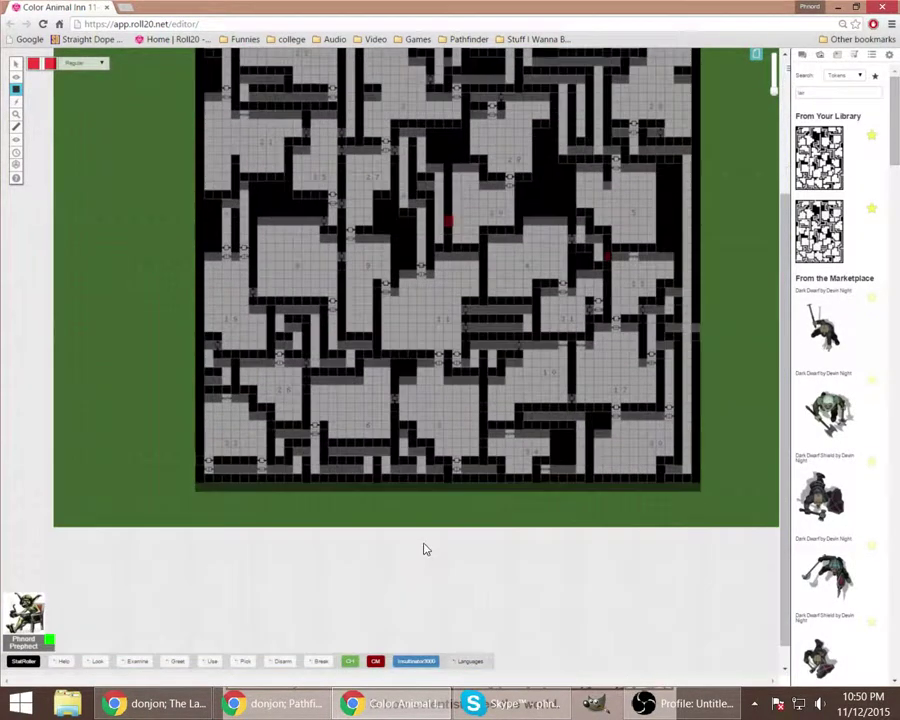
scroll(417, 467, up, 2)
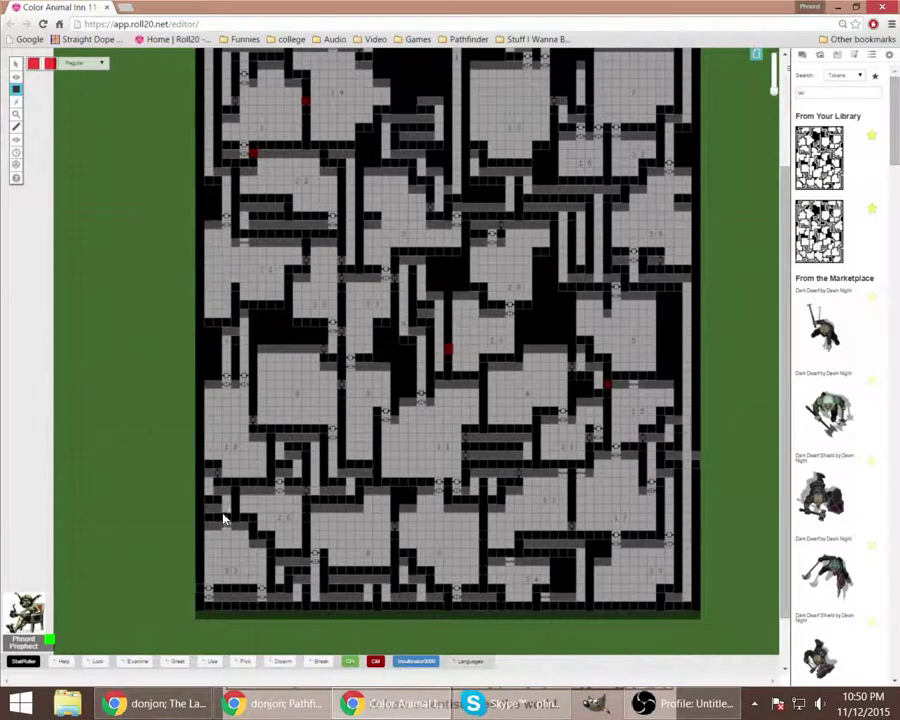
drag(223, 513, 230, 521)
click(510, 551)
scroll(437, 497, up, 3)
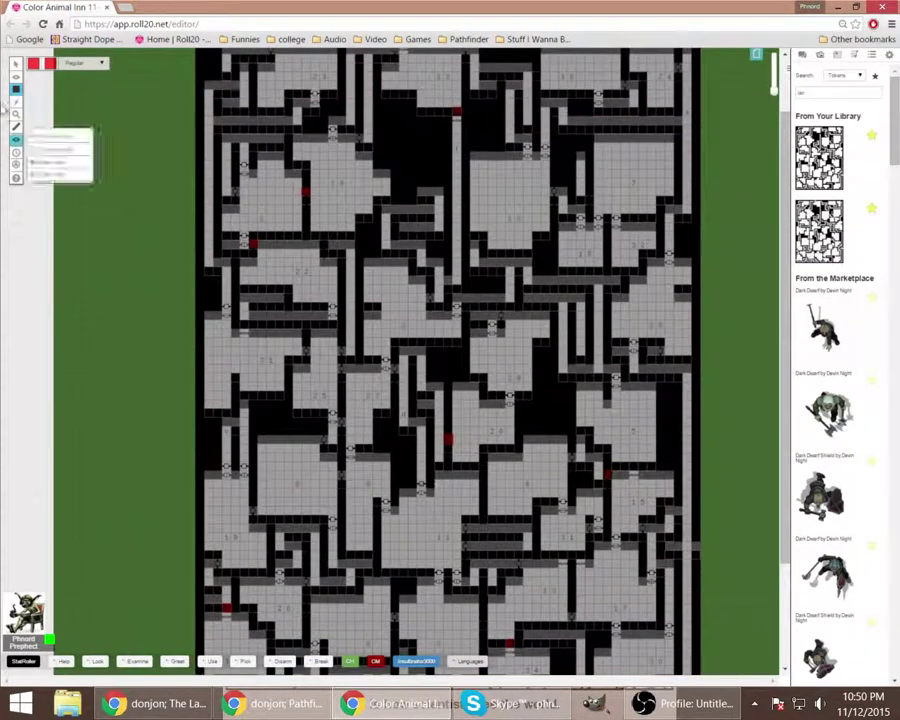
click(15, 63)
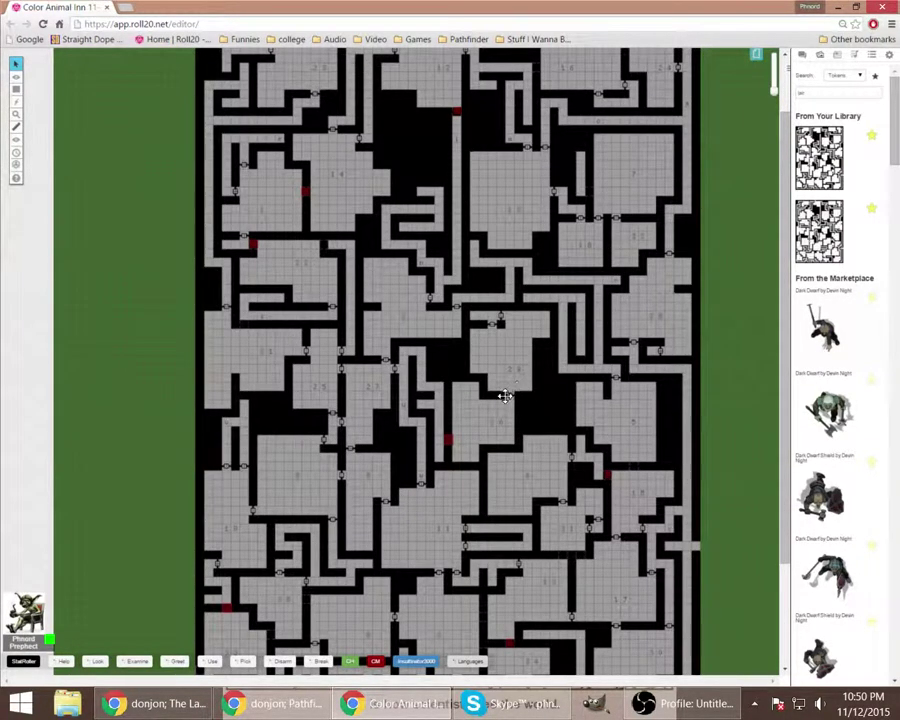
scroll(490, 390, up, 1)
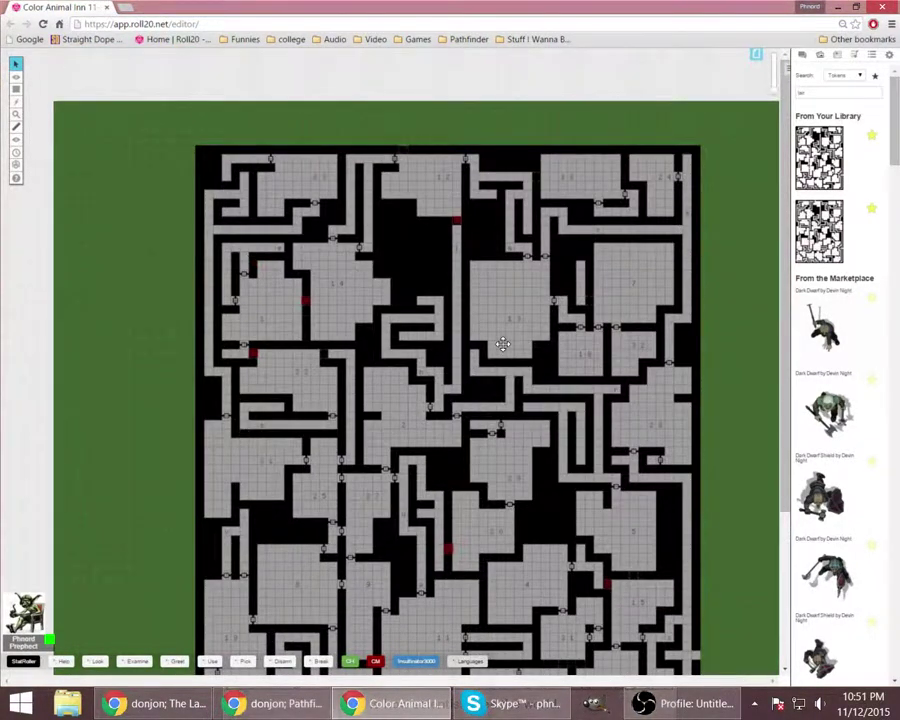
Step: Open the finished copy of the lair page and examine its red secret-door markings across the whole map
click(757, 58)
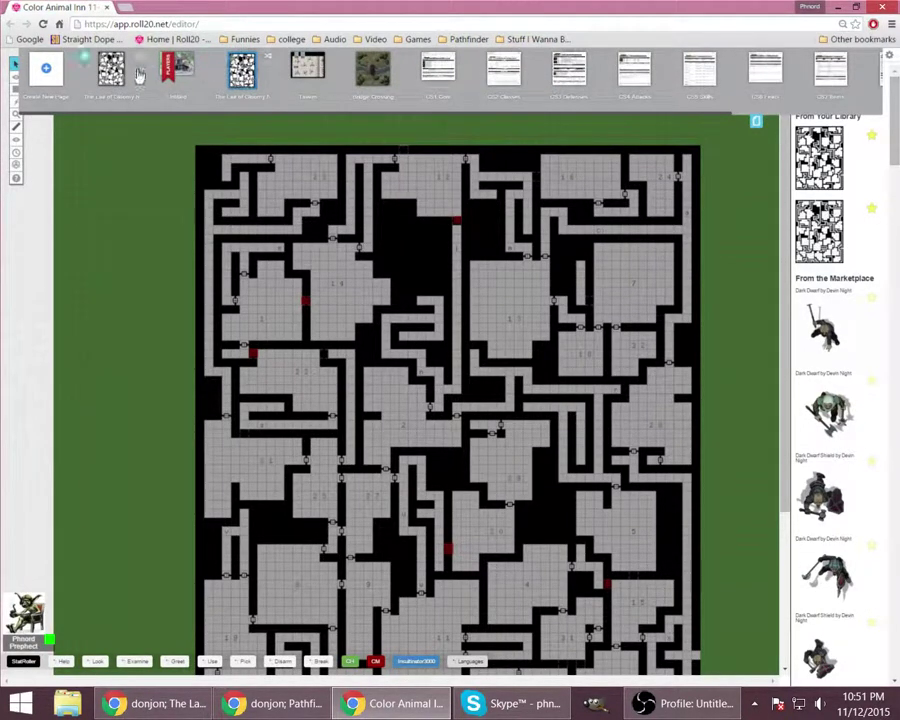
click(117, 75)
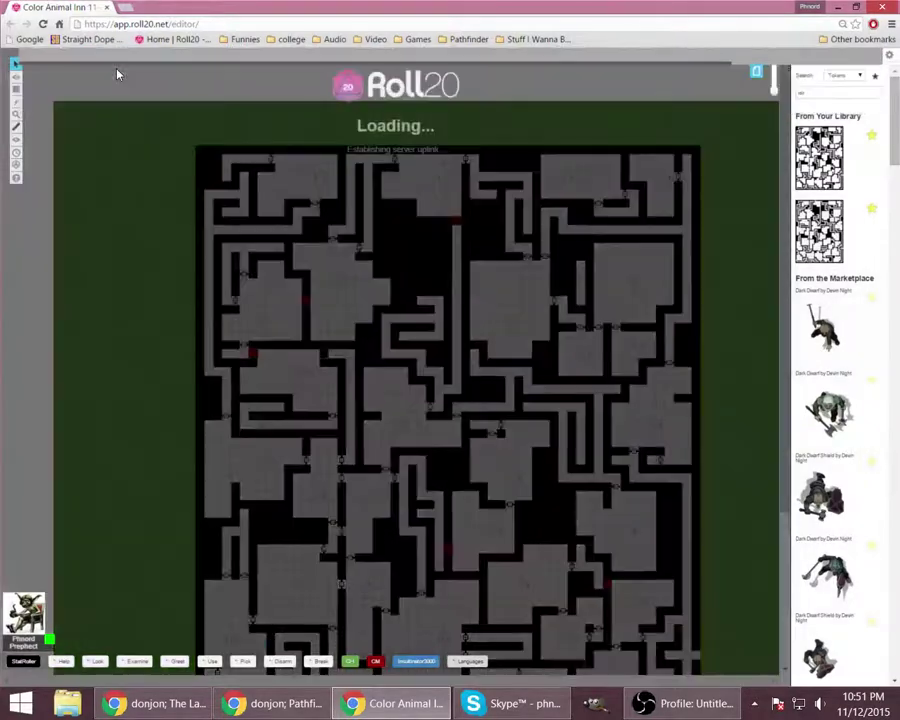
scroll(243, 185, down, 2)
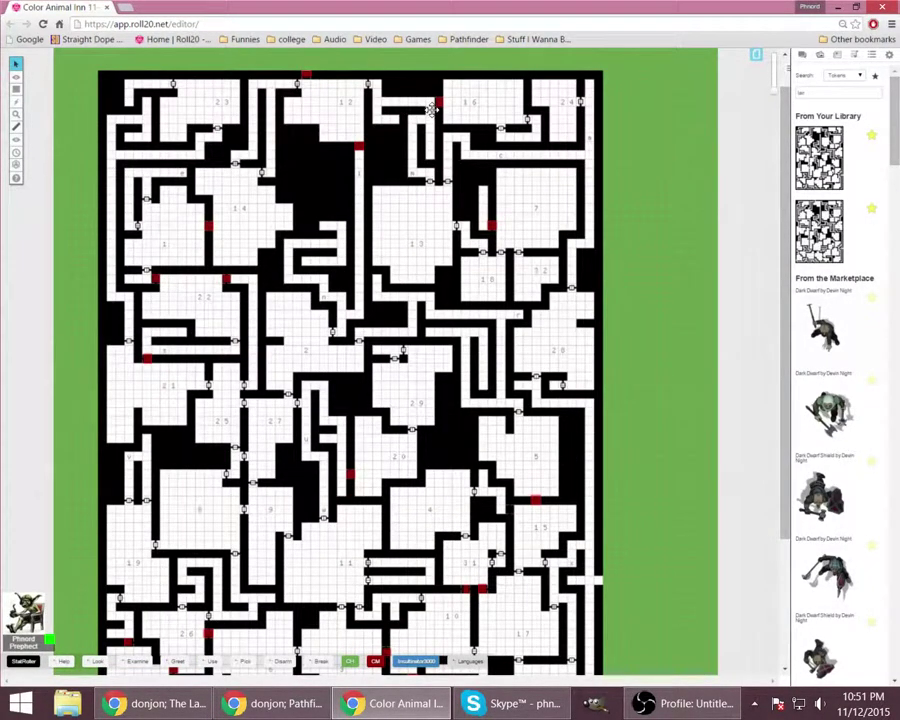
scroll(318, 120, down, 4)
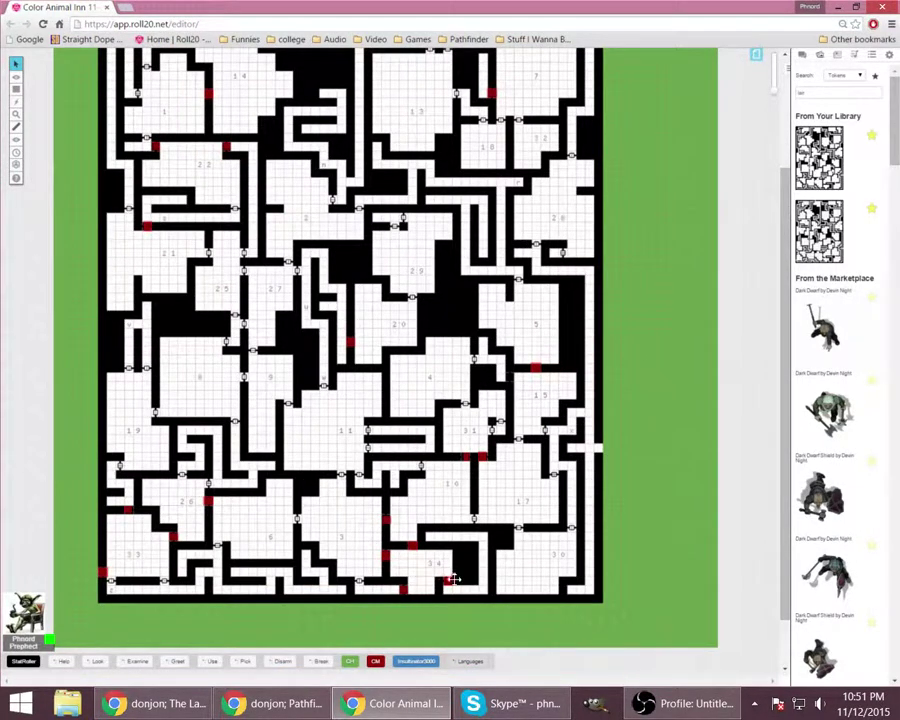
scroll(307, 474, up, 6)
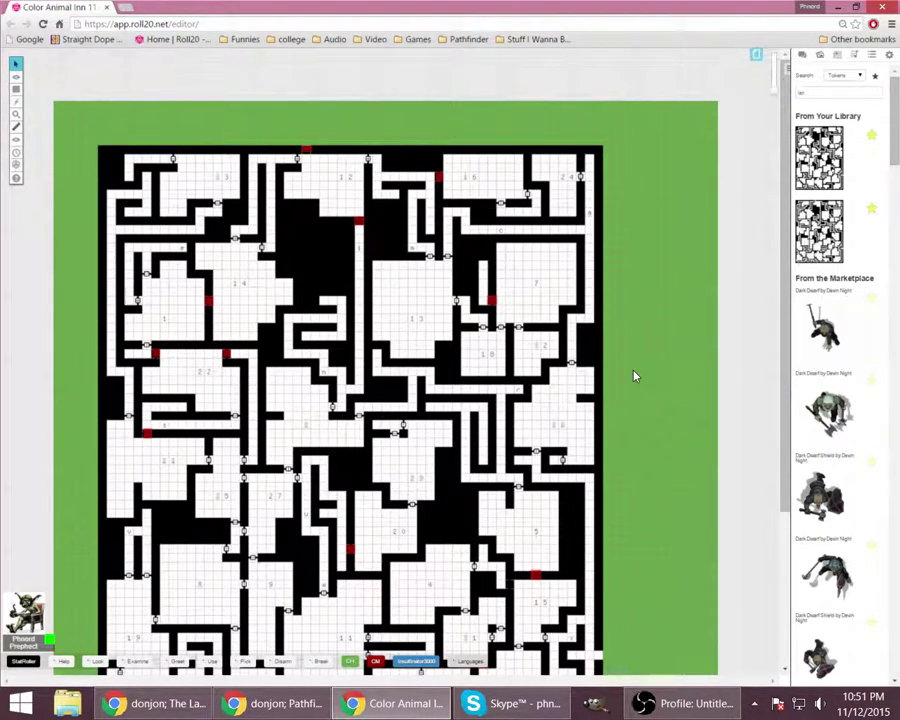
scroll(632, 372, down, 1)
mouse_move(16, 76)
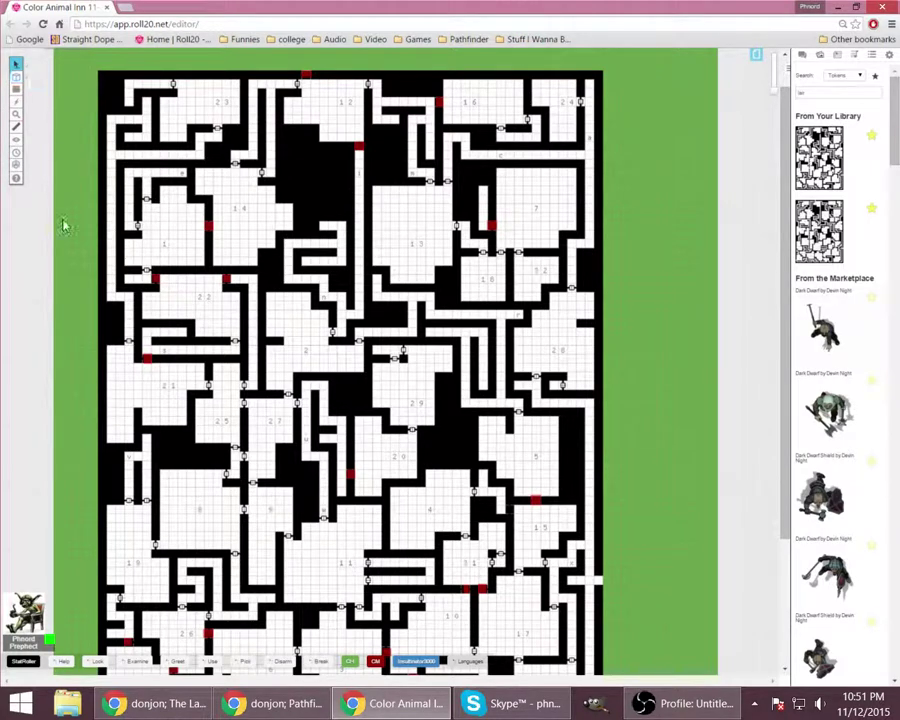
Step: Rejoin the game as a player to check which page the players see, and return as GM
click(889, 62)
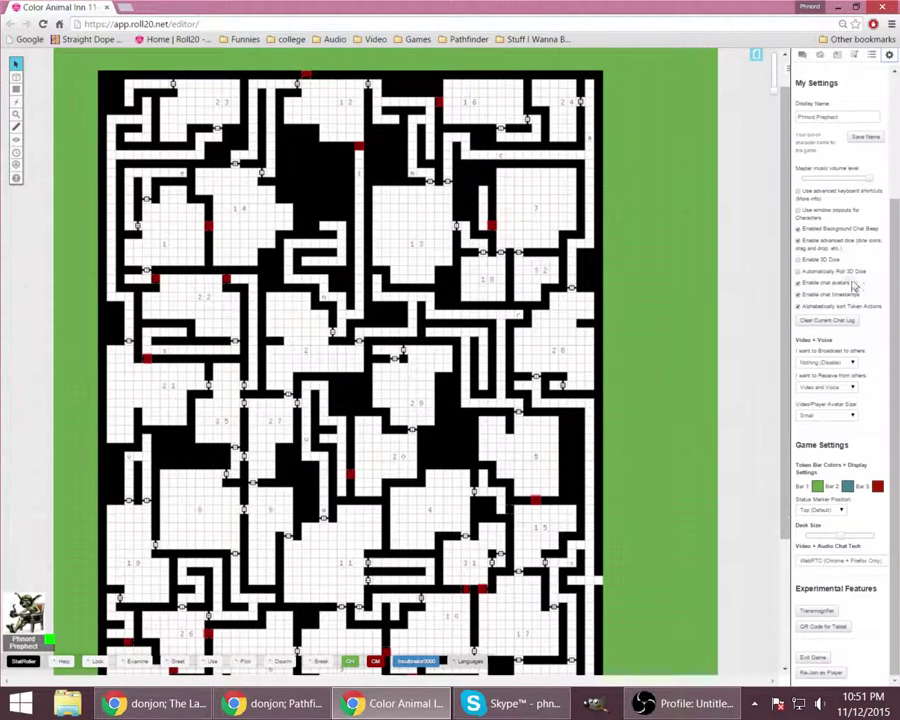
click(822, 672)
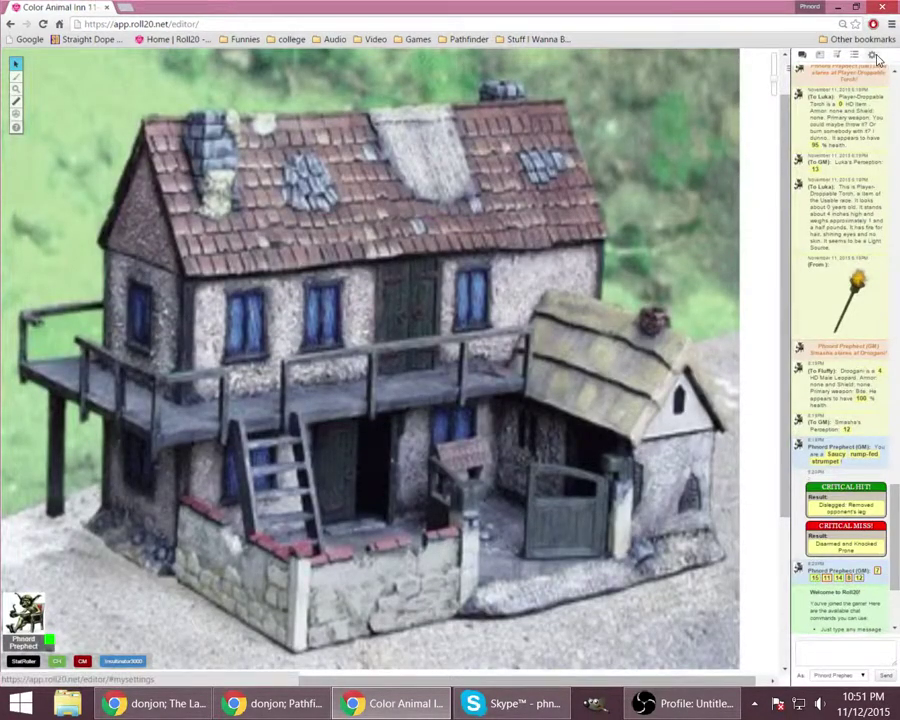
click(872, 56)
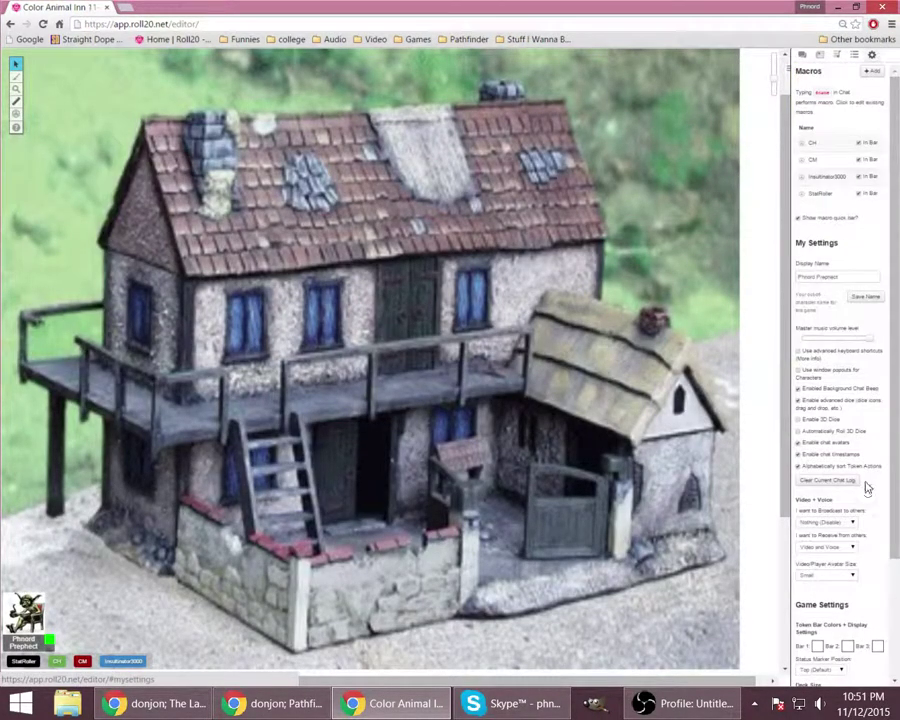
scroll(848, 566, down, 3)
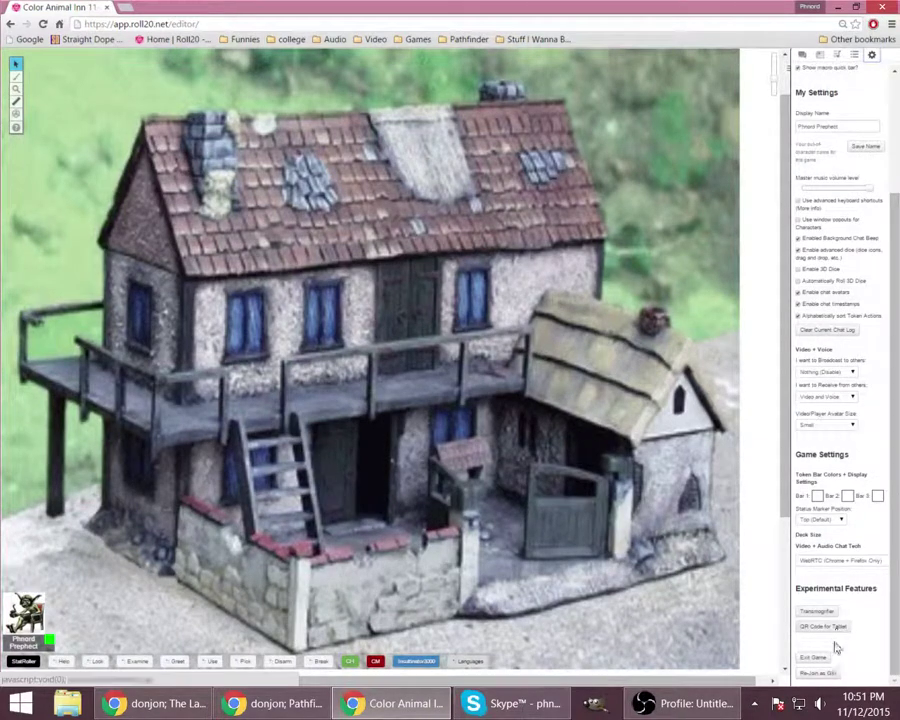
click(825, 677)
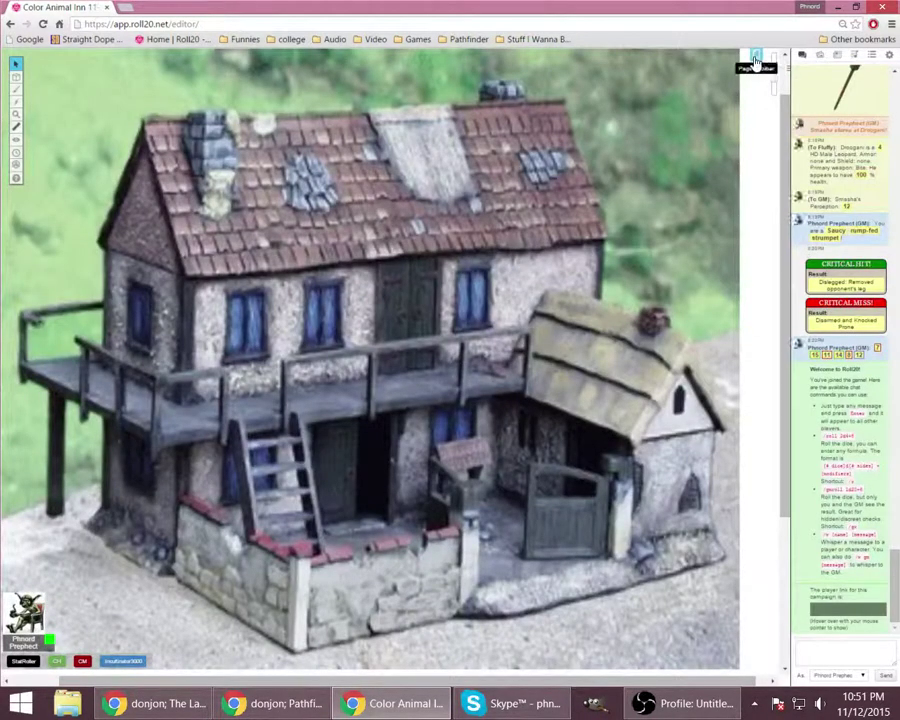
Step: Move the Players bookmark from the untitled inn page to the finished lair page and open that page
click(756, 56)
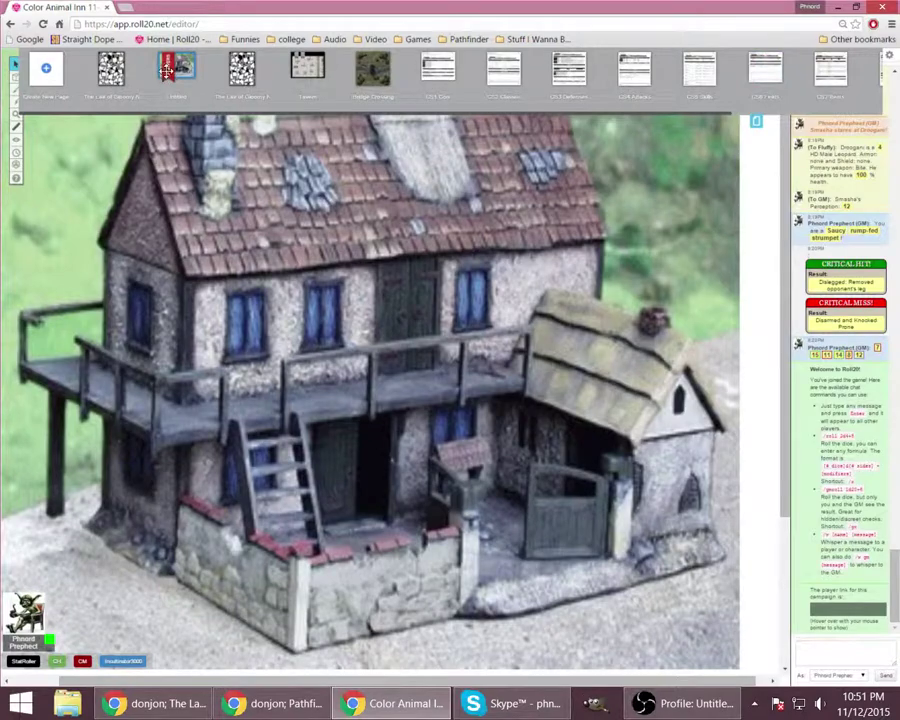
drag(165, 72, 113, 75)
click(113, 75)
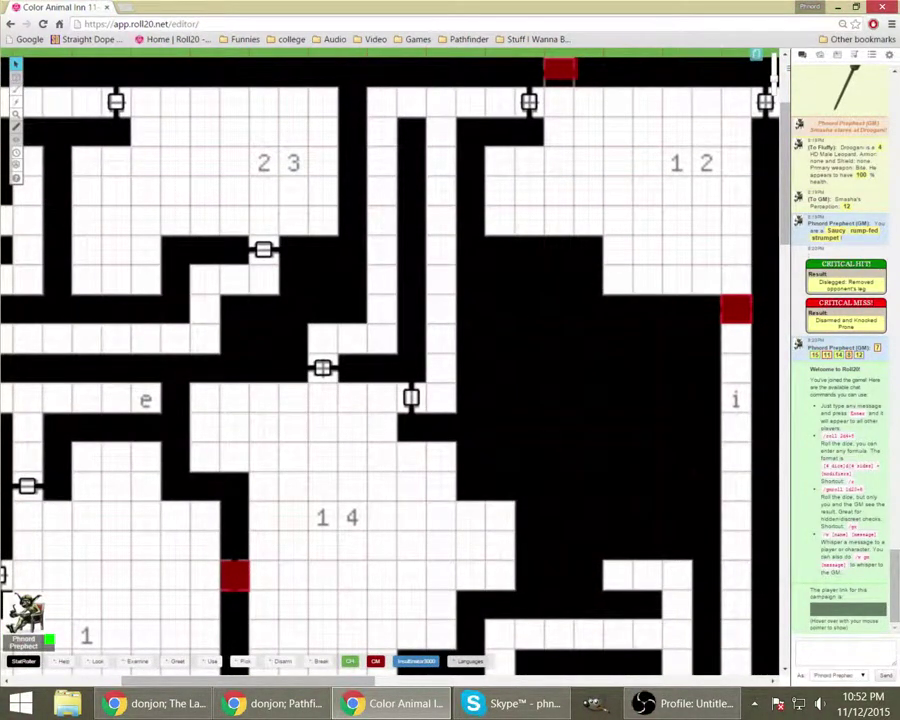
Step: Rejoin the game as a player to view the lair page
click(888, 55)
scroll(836, 594, down, 5)
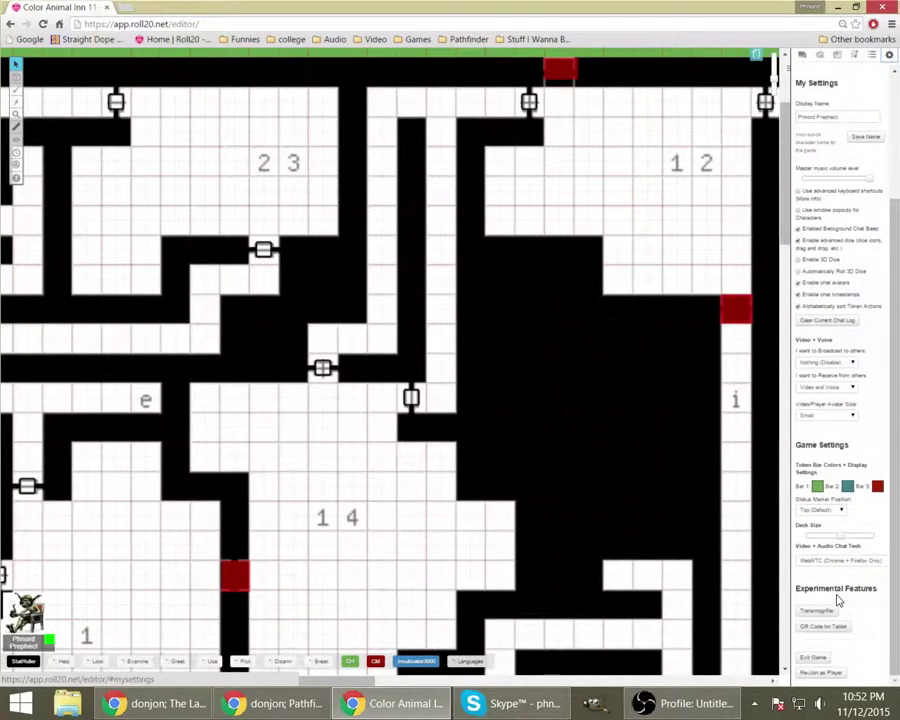
click(828, 673)
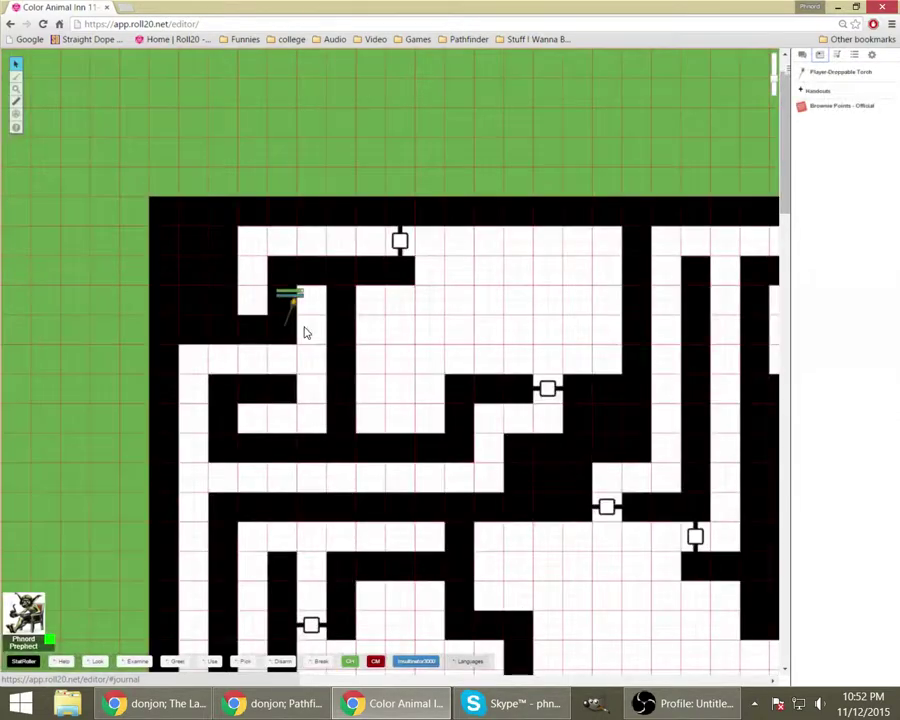
Step: Set the player view's zoom to 30% and examine the whole map for room numbers and secret-door markings
click(15, 88)
click(55, 87)
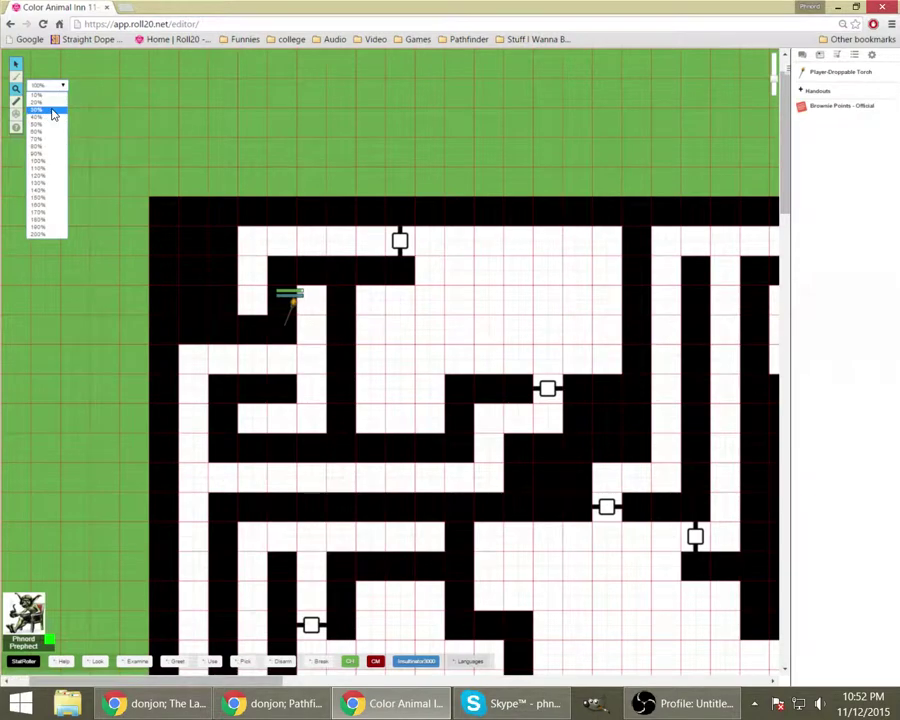
click(53, 113)
scroll(301, 303, down, 1)
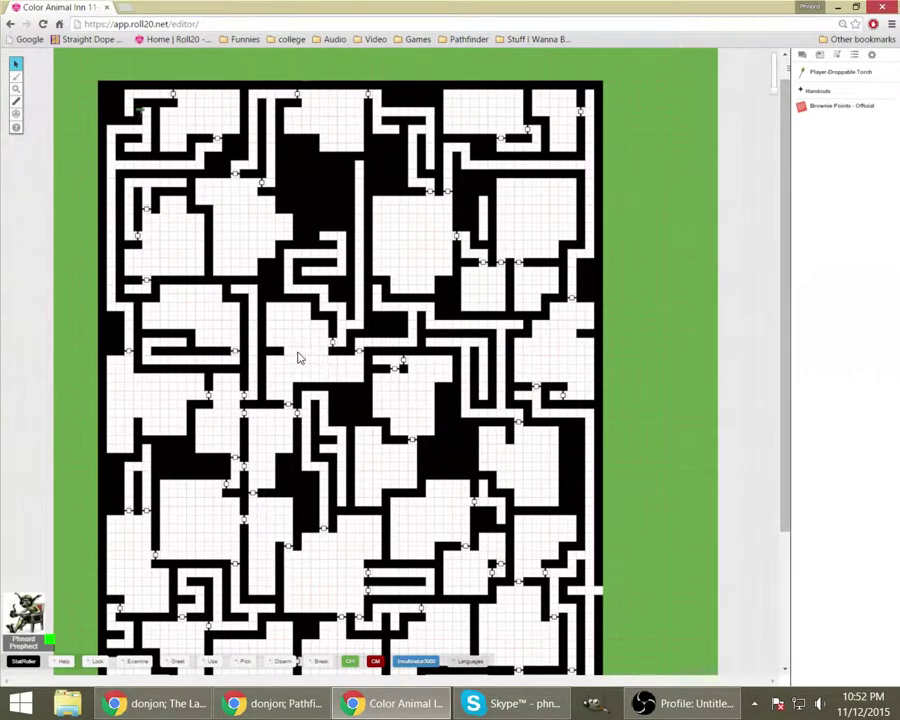
scroll(310, 366, down, 1)
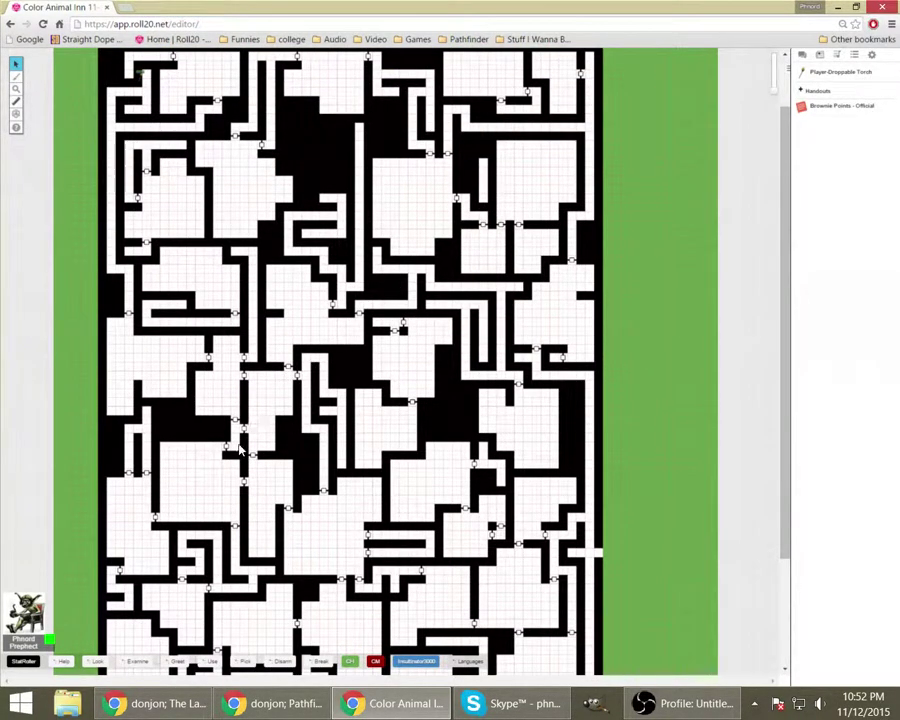
scroll(420, 490, down, 2)
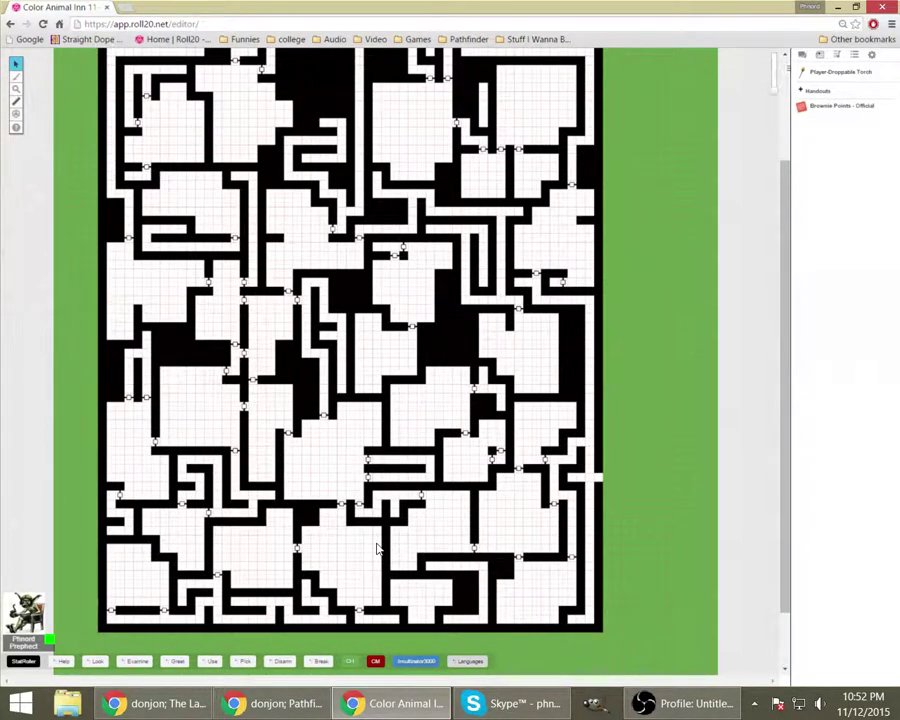
scroll(405, 320, up, 2)
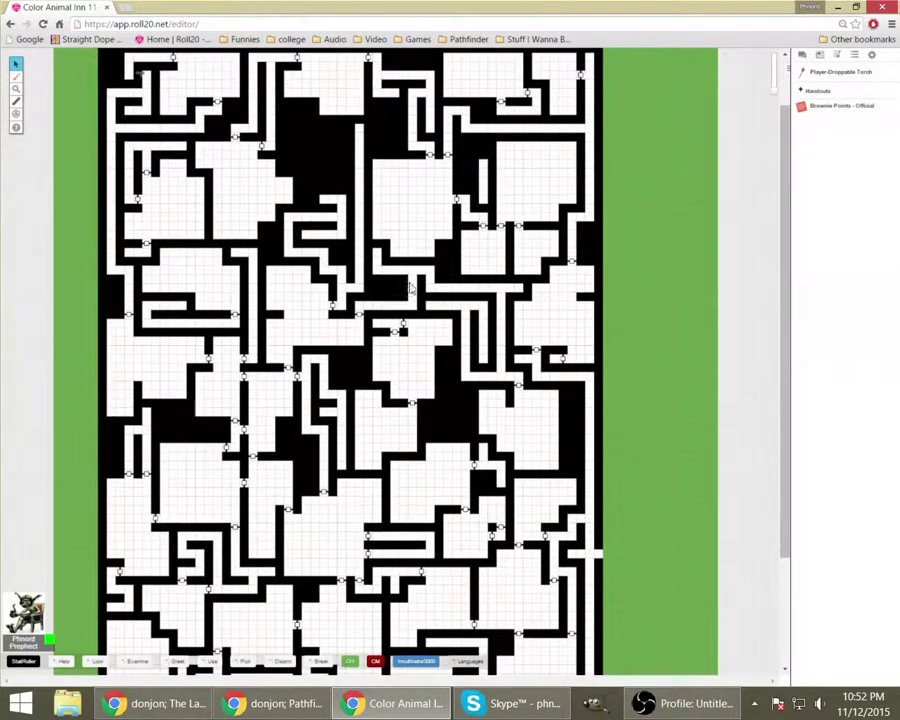
scroll(402, 225, up, 1)
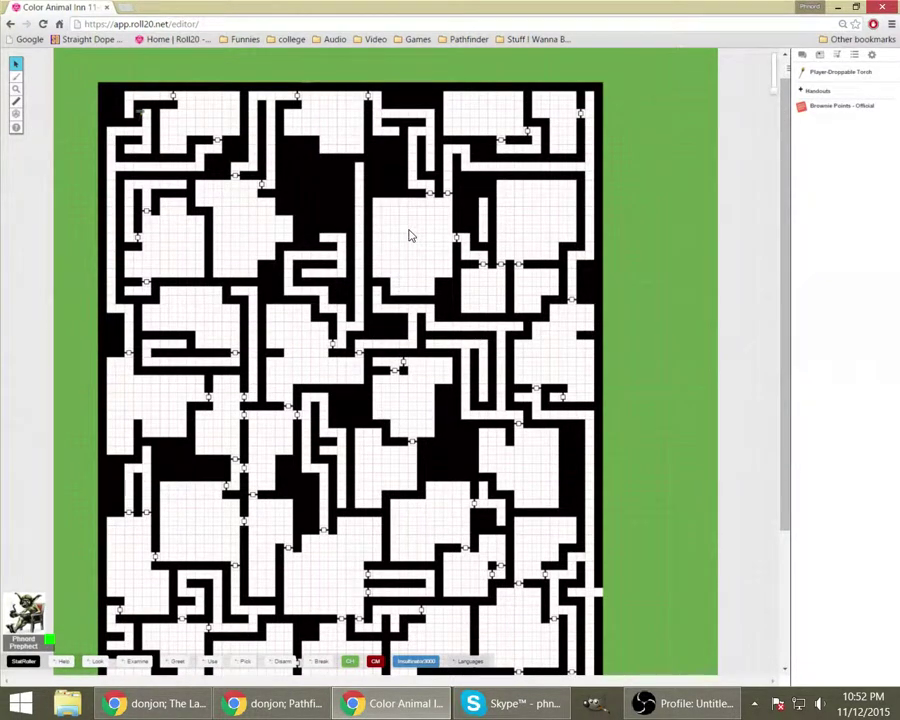
Step: Rejoin the game as GM and move the torch token one grid square left into the corridor near the map's upper-left corner
click(871, 56)
scroll(865, 475, down, 3)
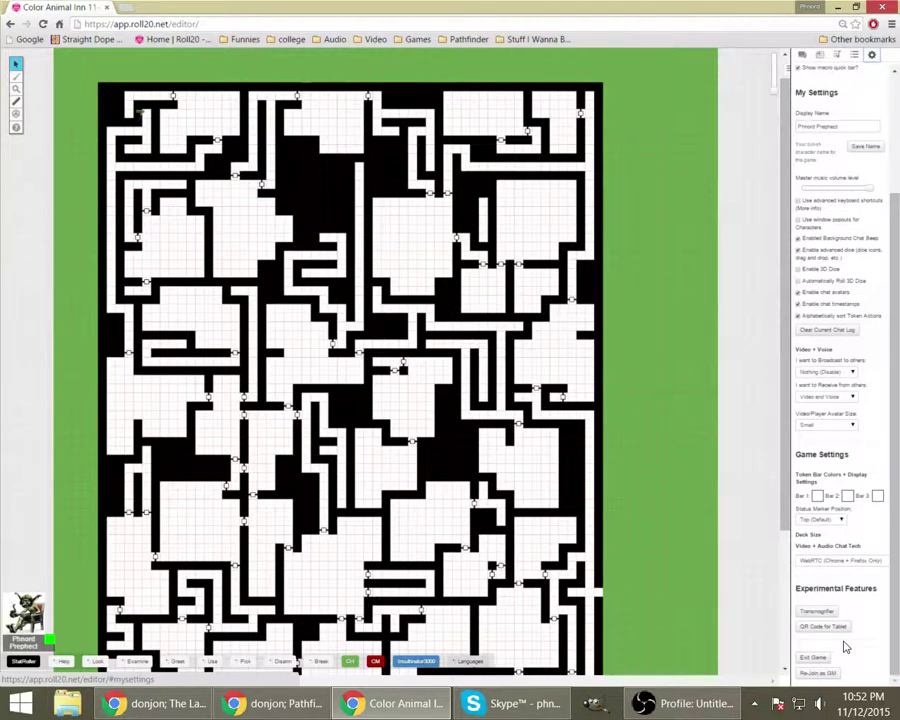
click(829, 675)
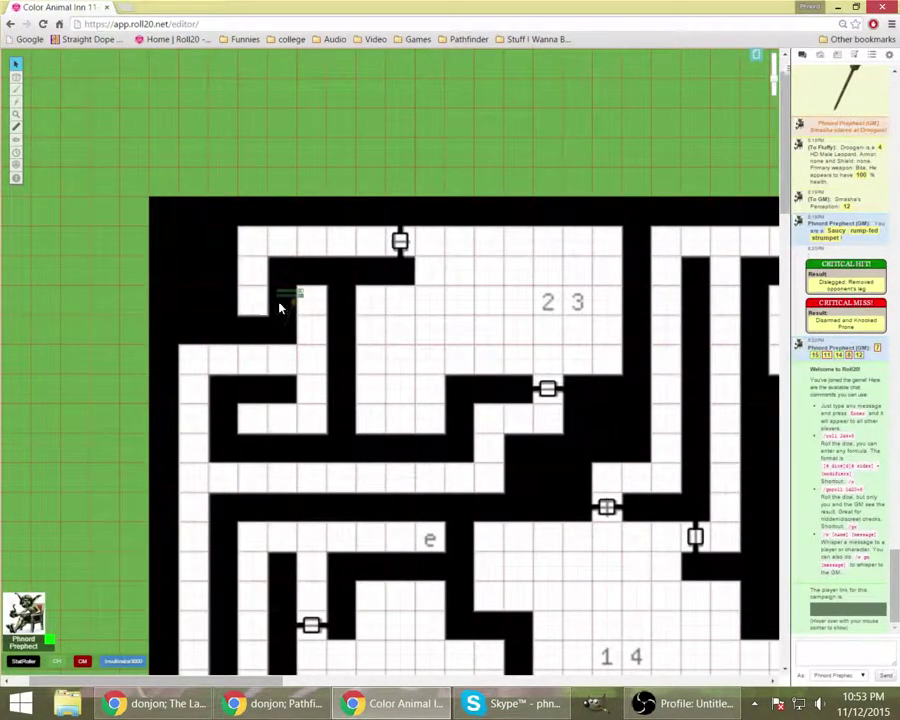
drag(288, 295, 251, 293)
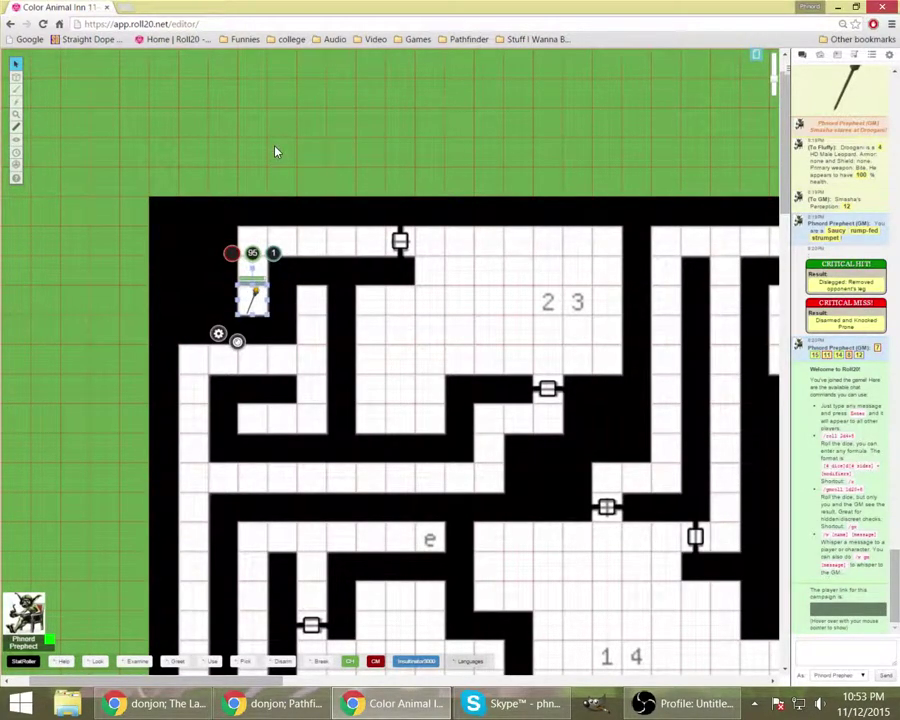